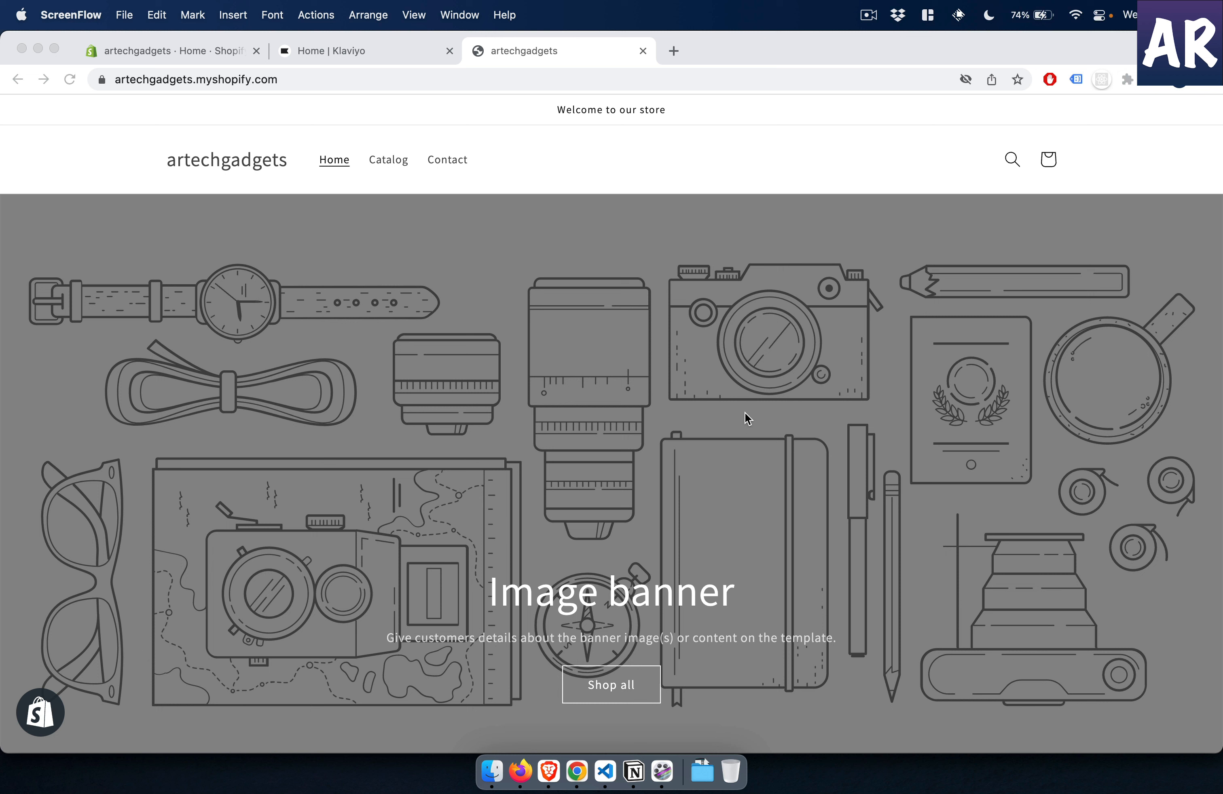
- Examine the artechgadgets storefront's home page, including its banner and featured products
left_click(709, 474)
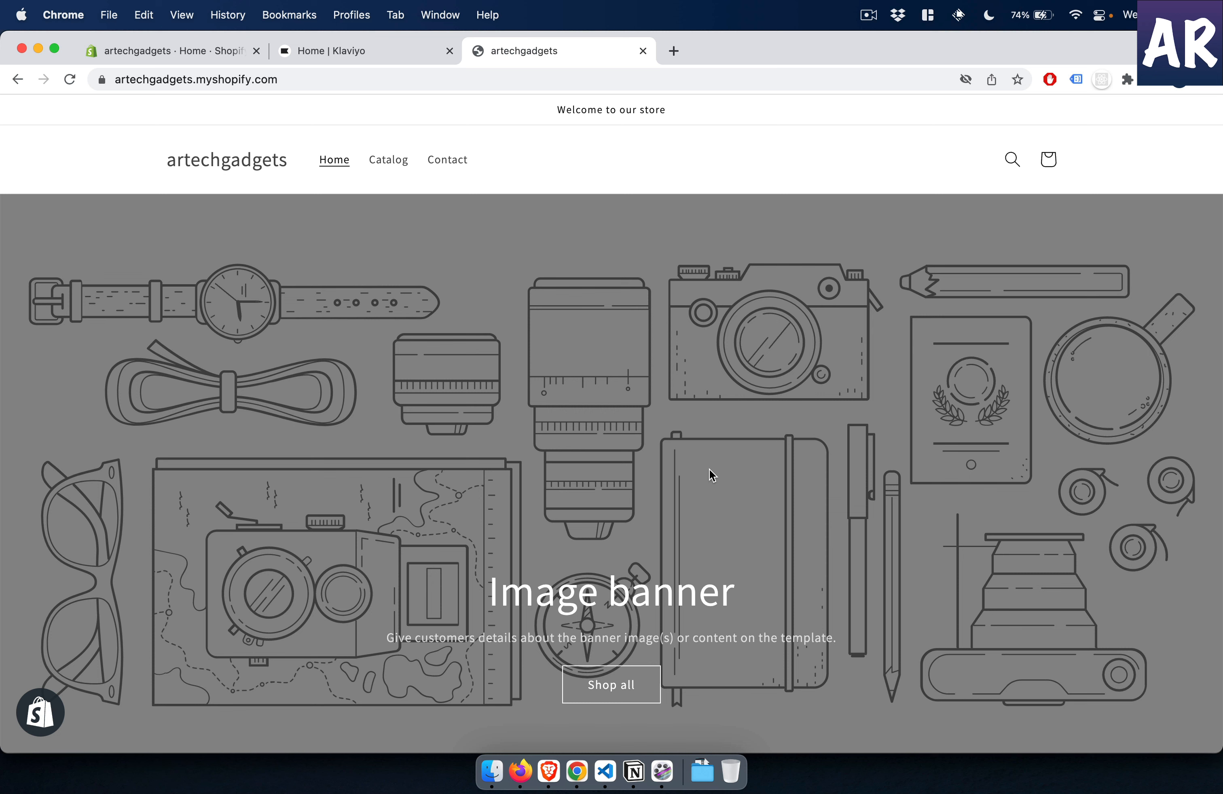
left_click(413, 51)
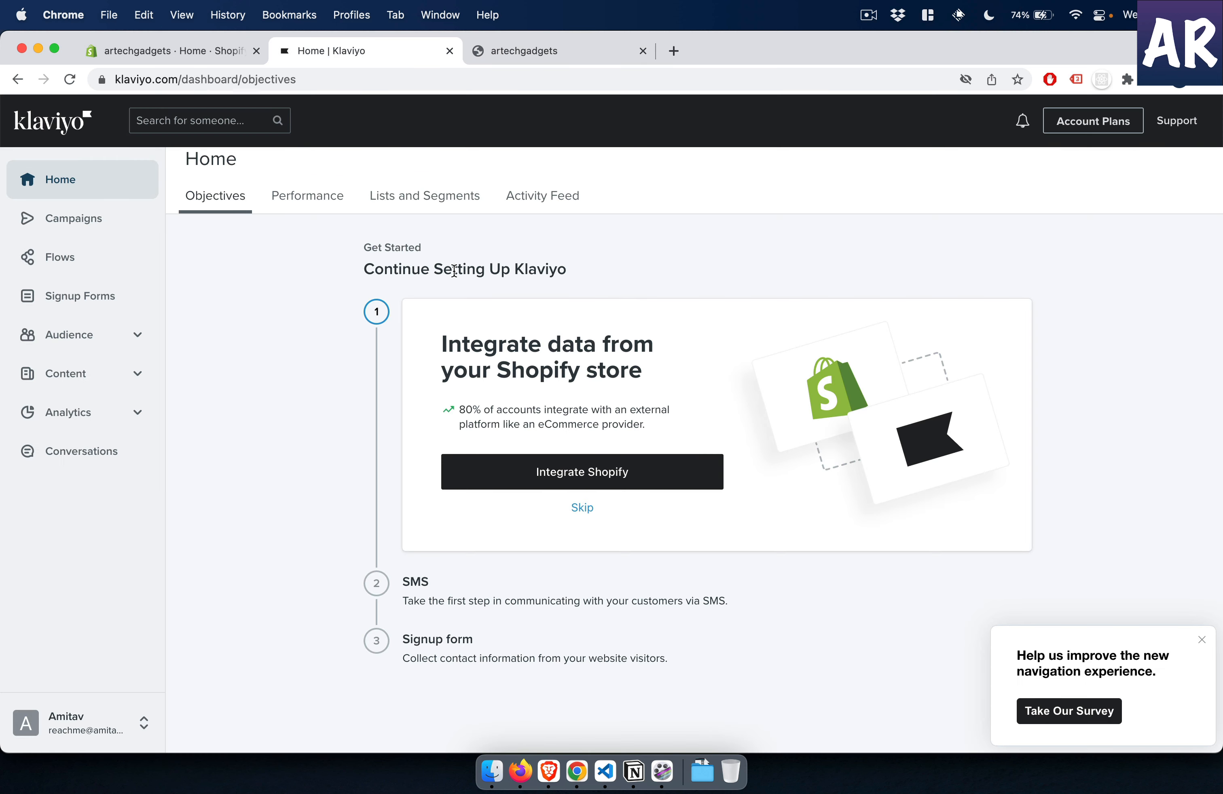
left_click(597, 50)
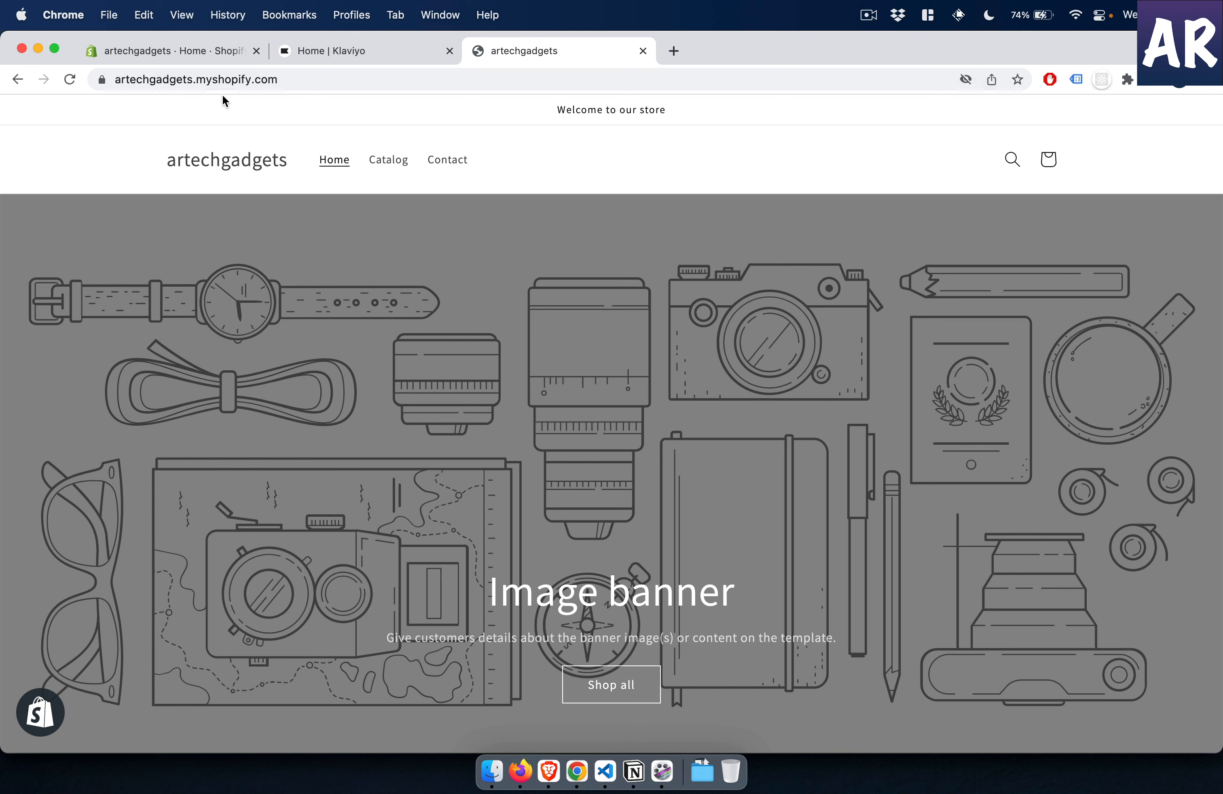
scroll(353, 455, "down", 10)
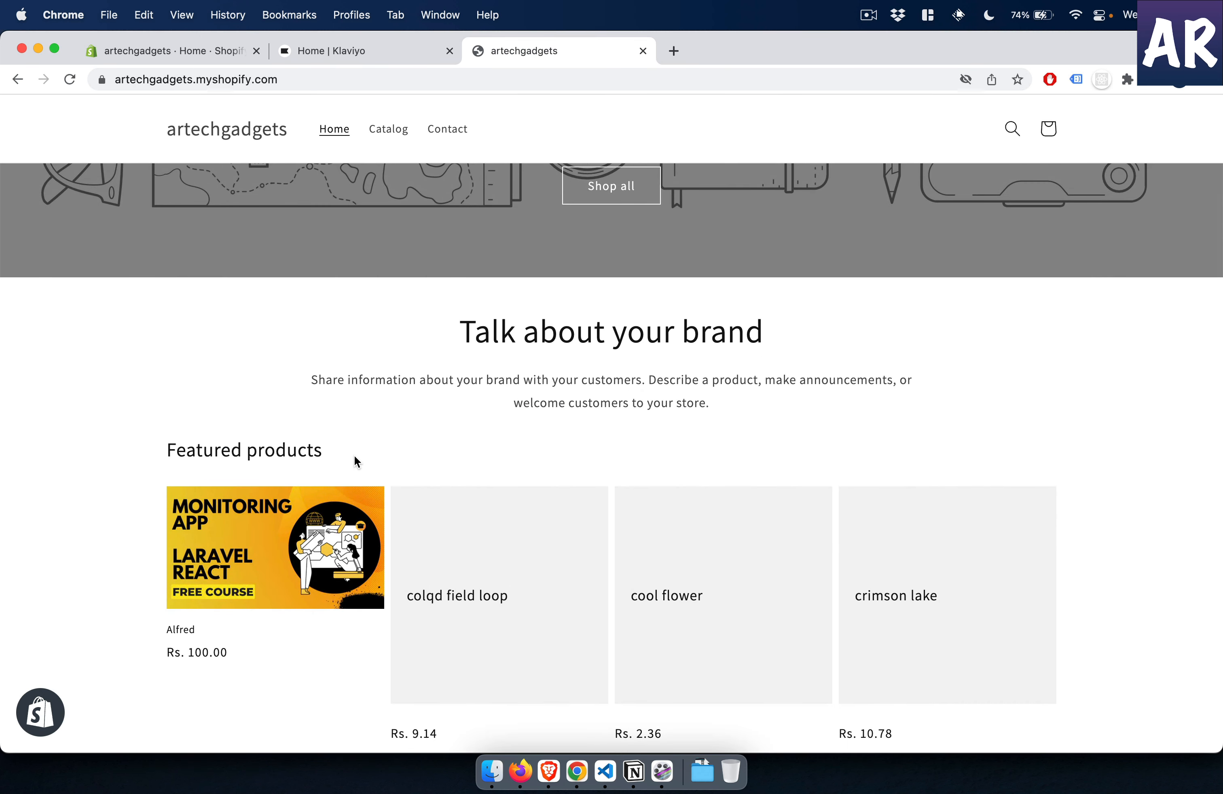
scroll(354, 455, "down", 4)
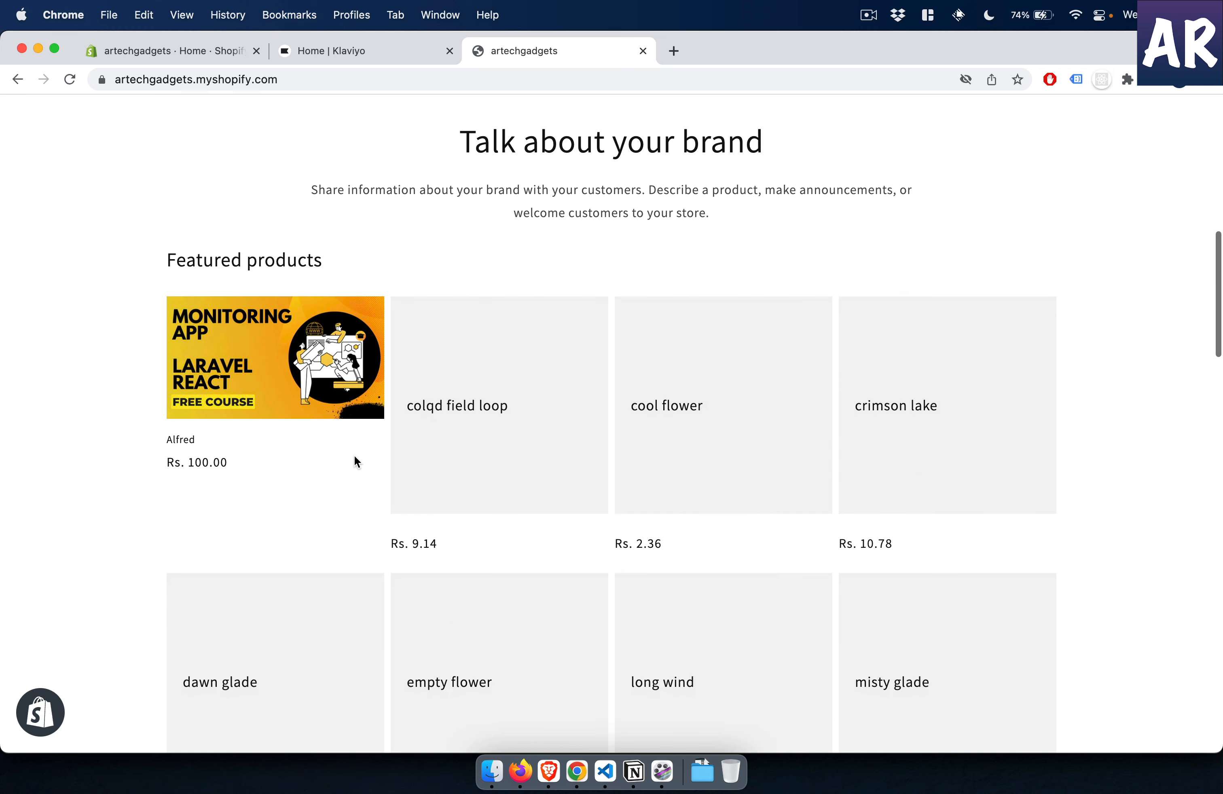
scroll(354, 455, "up", 3)
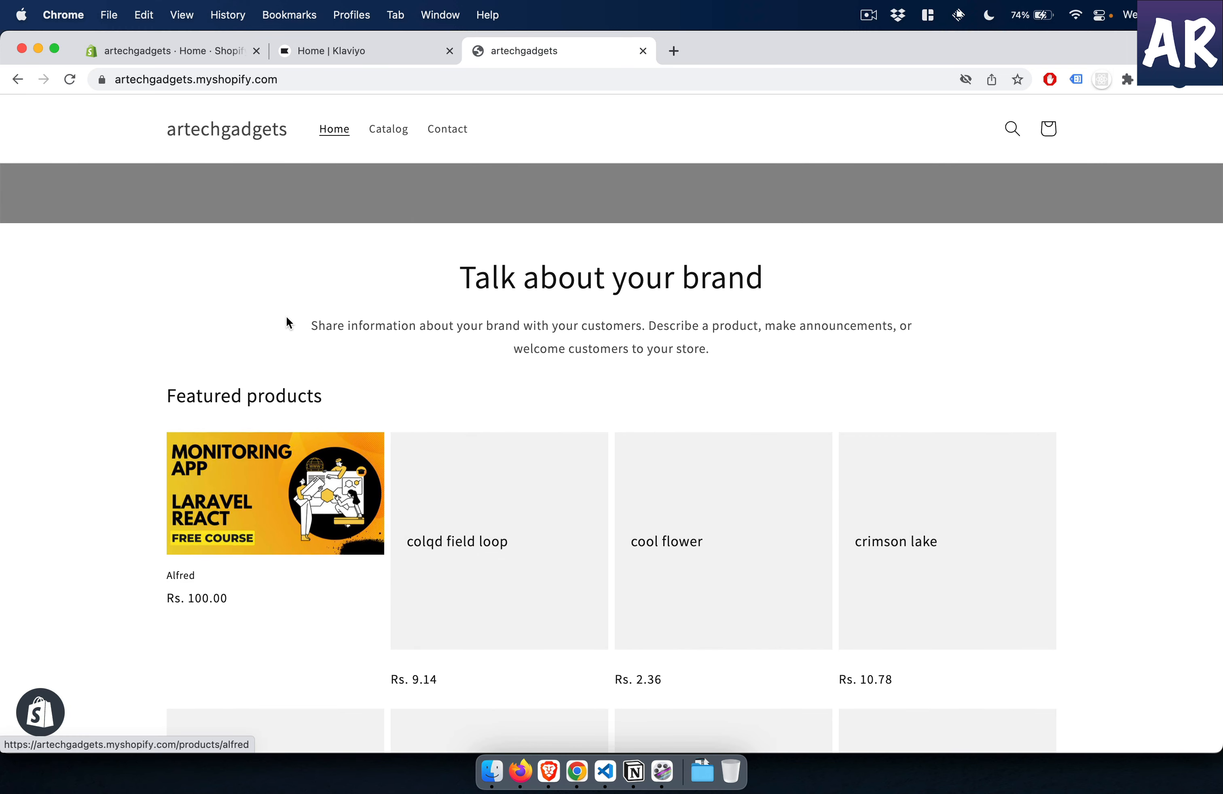
scroll(287, 319, "up", 2)
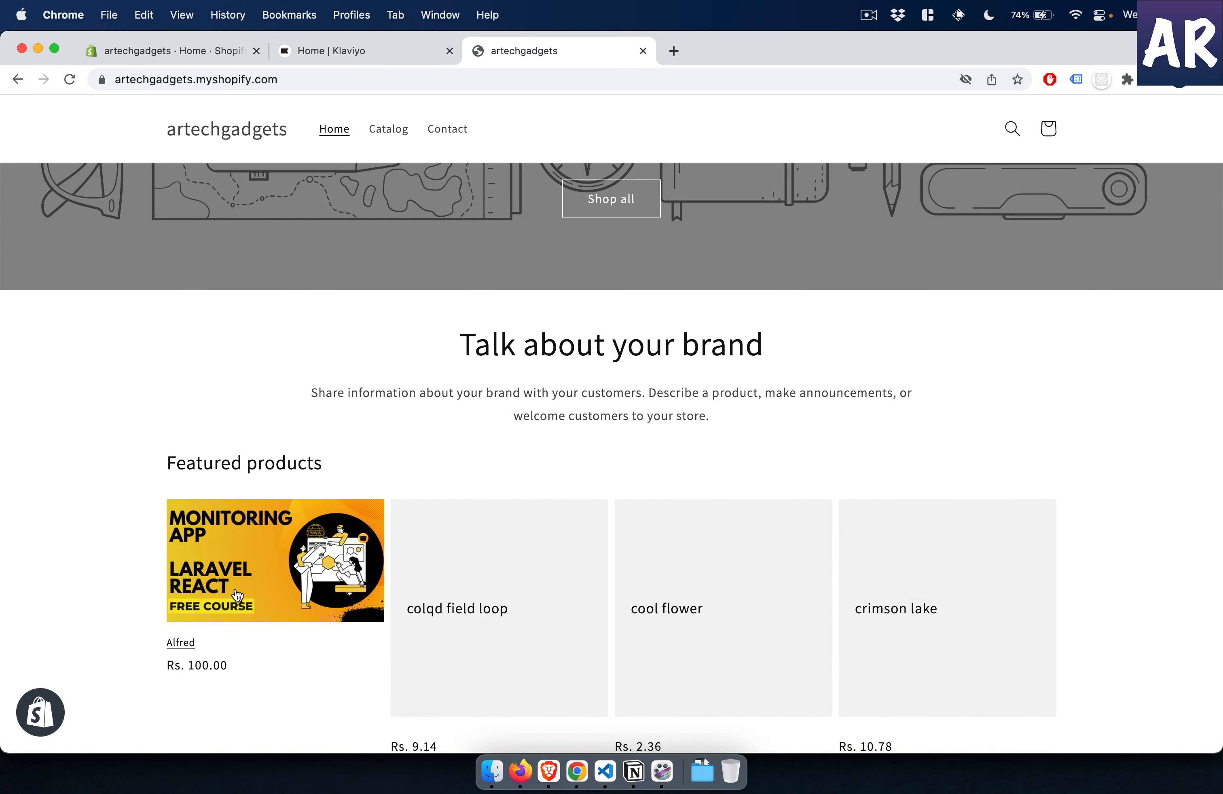
scroll(278, 657, "down", 2)
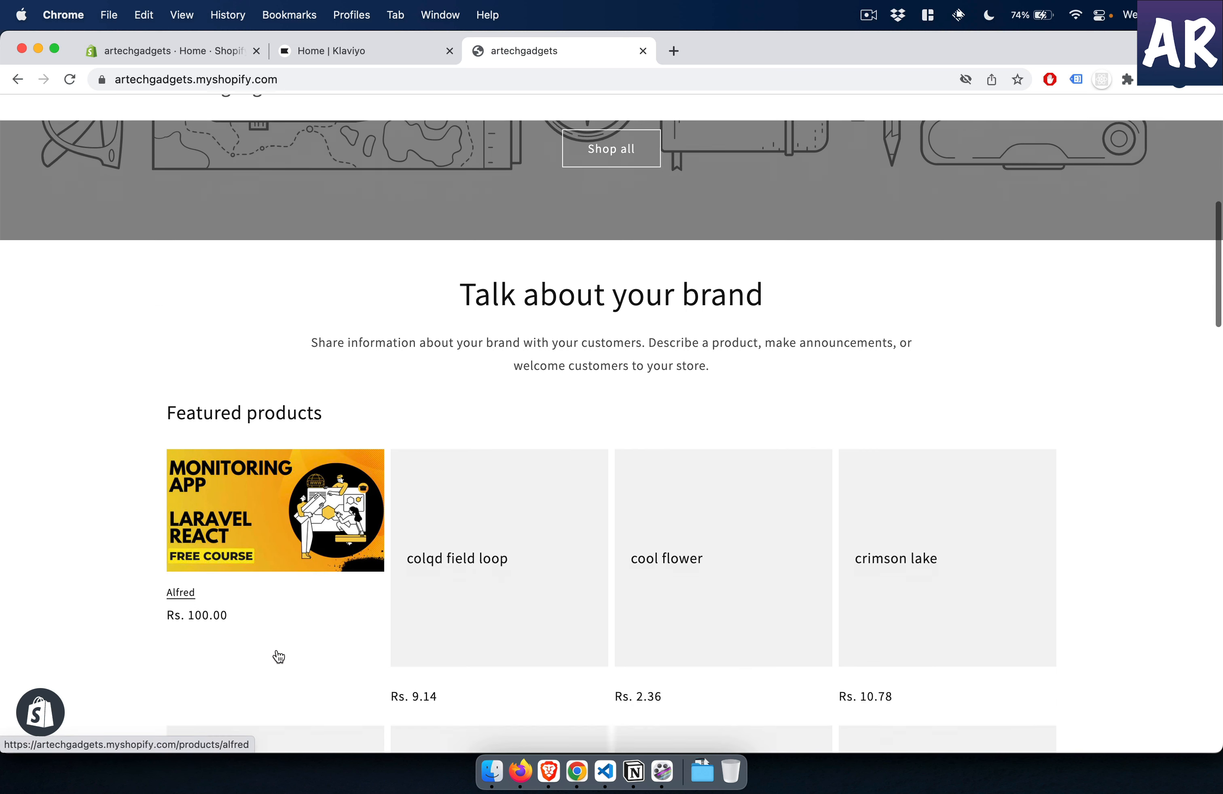
scroll(228, 482, "up", 4)
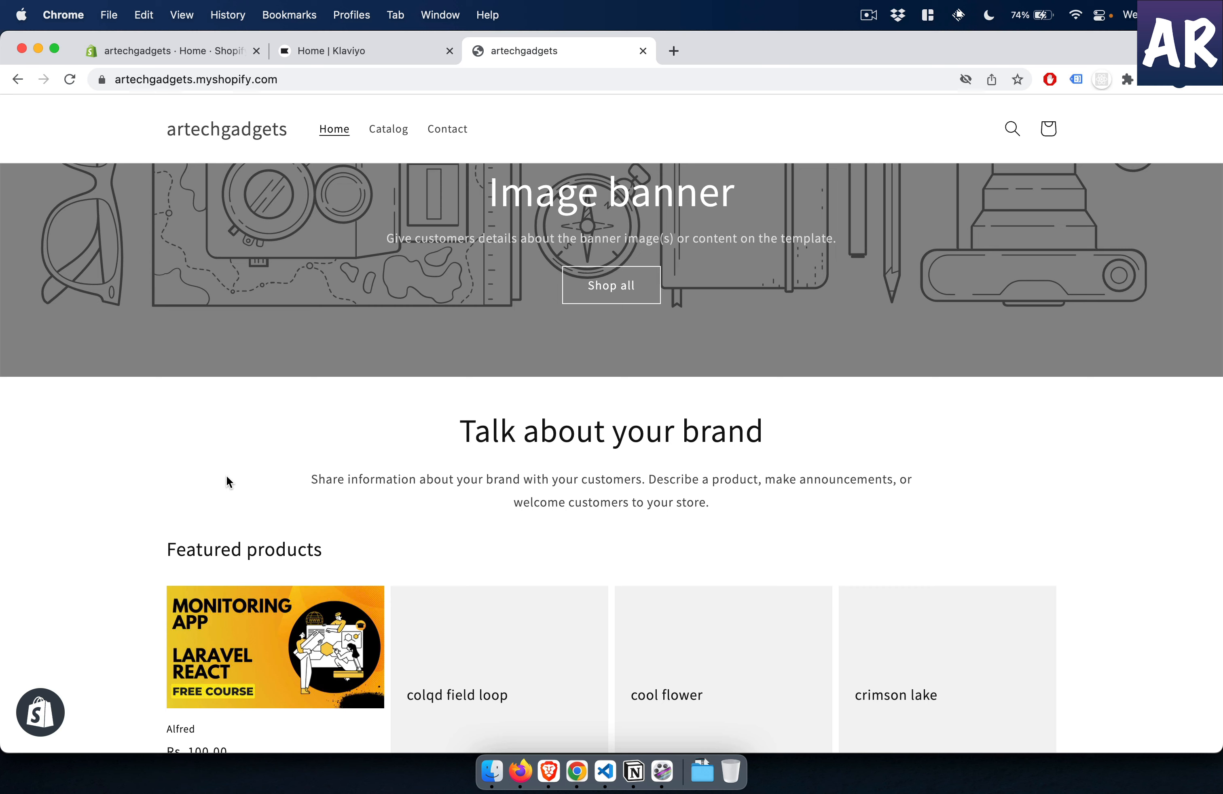
scroll(289, 436, "up", 3)
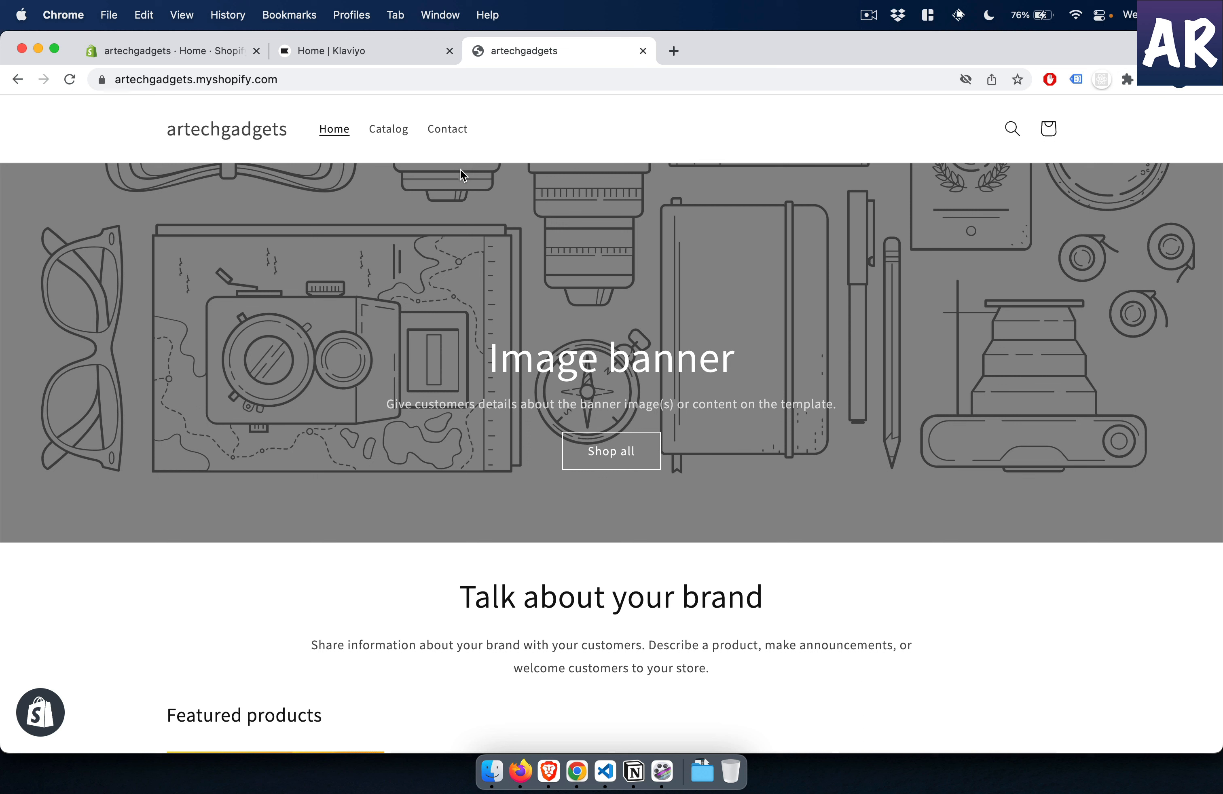
- Switch to Klaviyo, open its Shopify integration setup and collect email subscribers into the Newsletter list
left_click(416, 54)
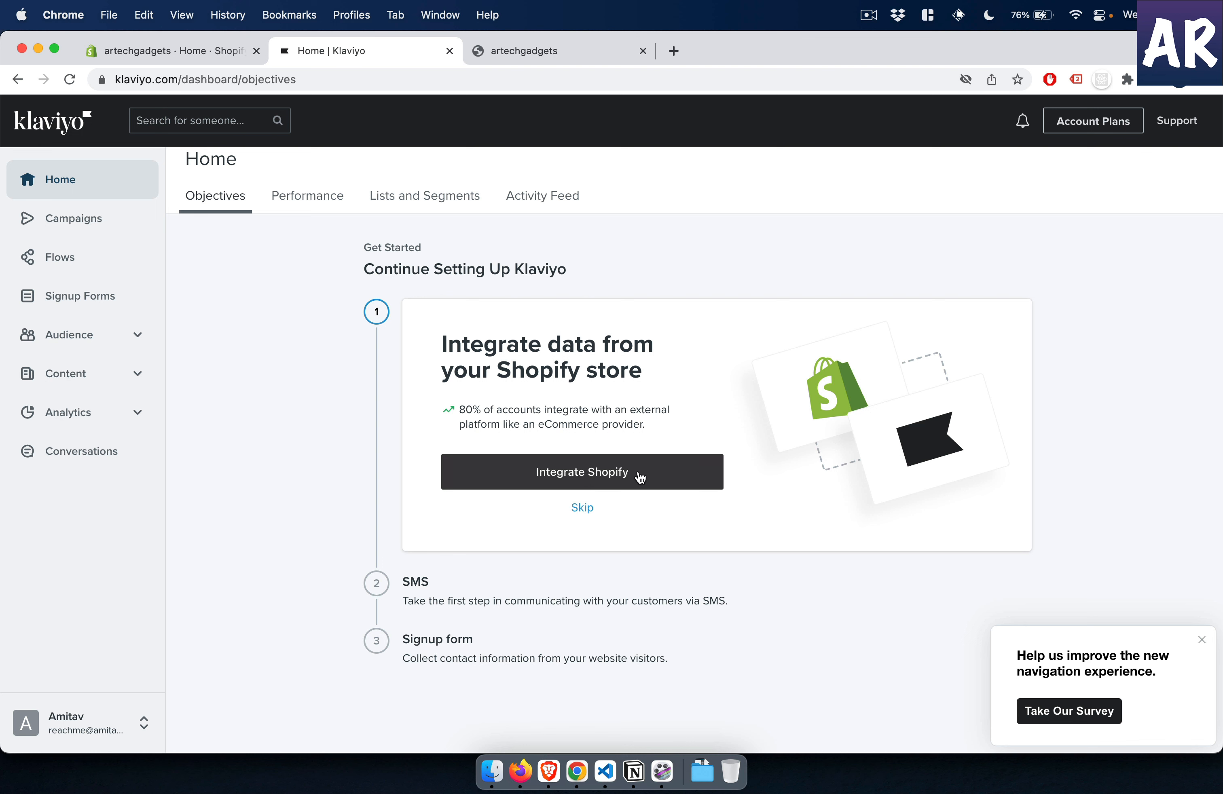
left_click(640, 478)
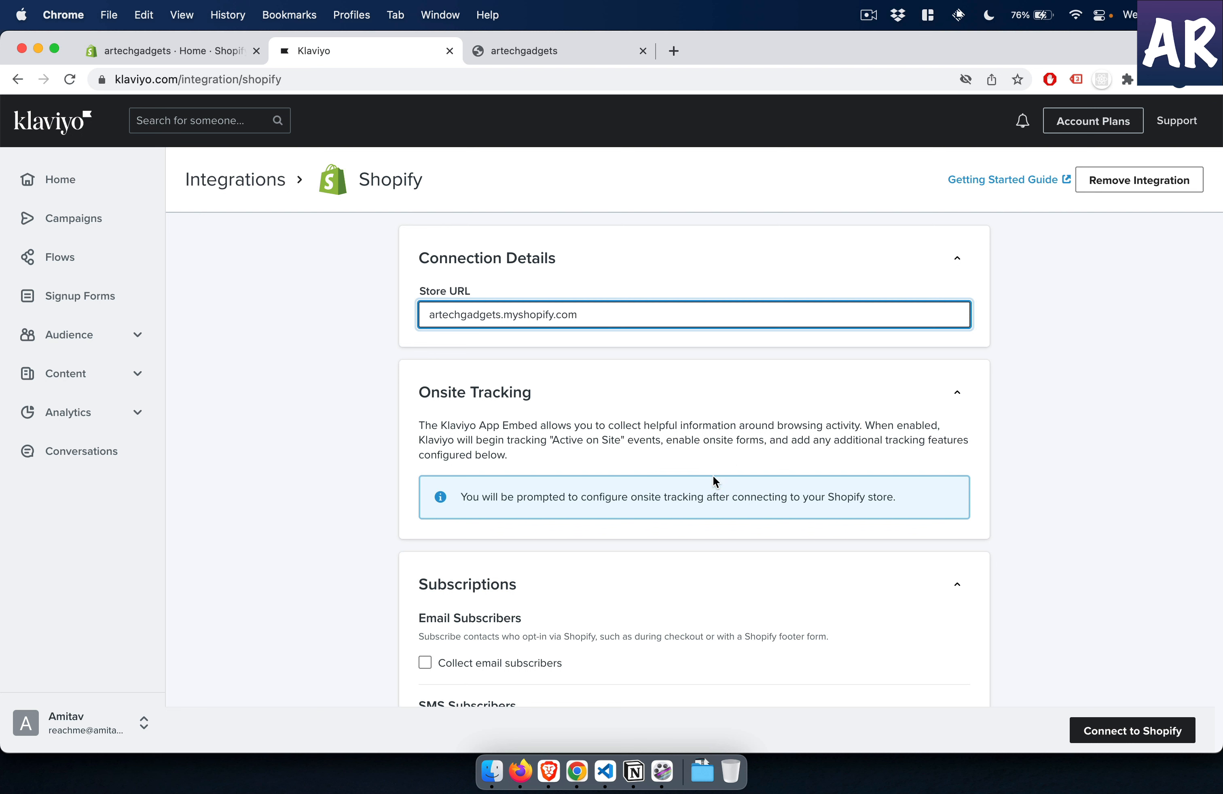
scroll(576, 514, "down", 4)
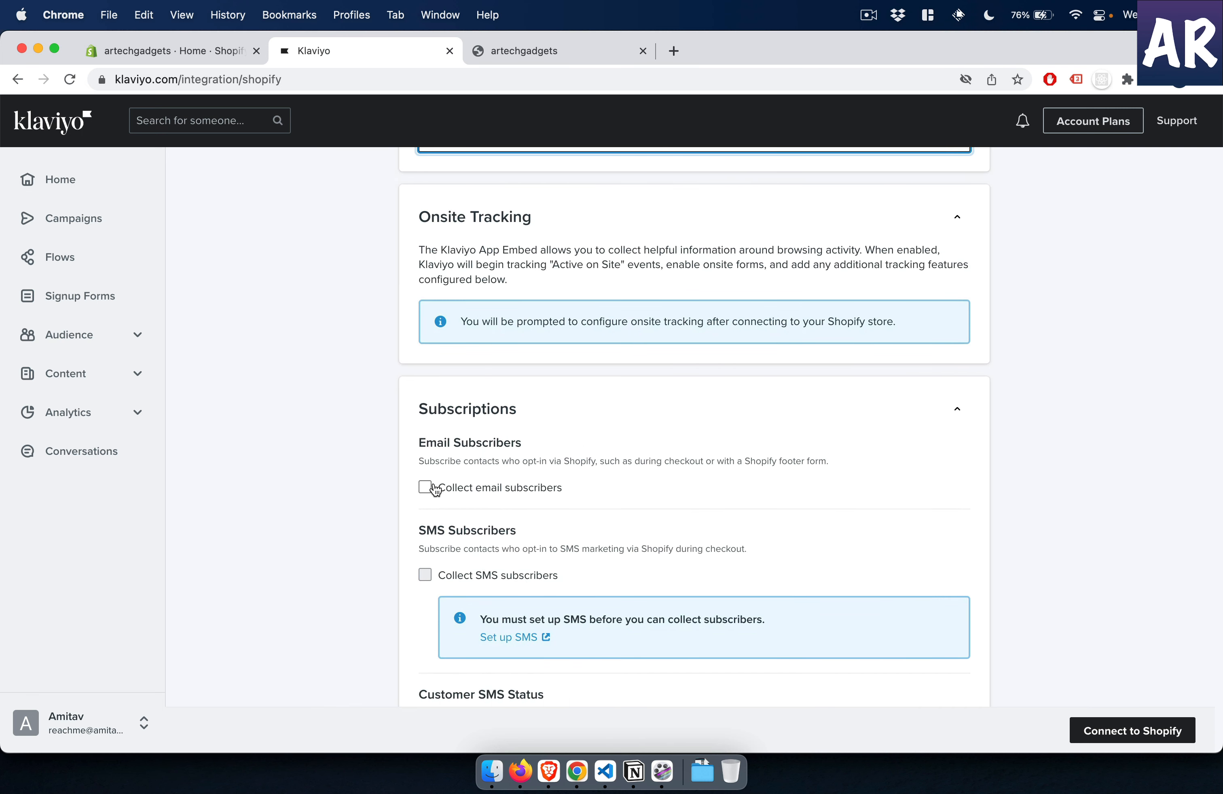
left_click(425, 487)
scroll(473, 494, "down", 2)
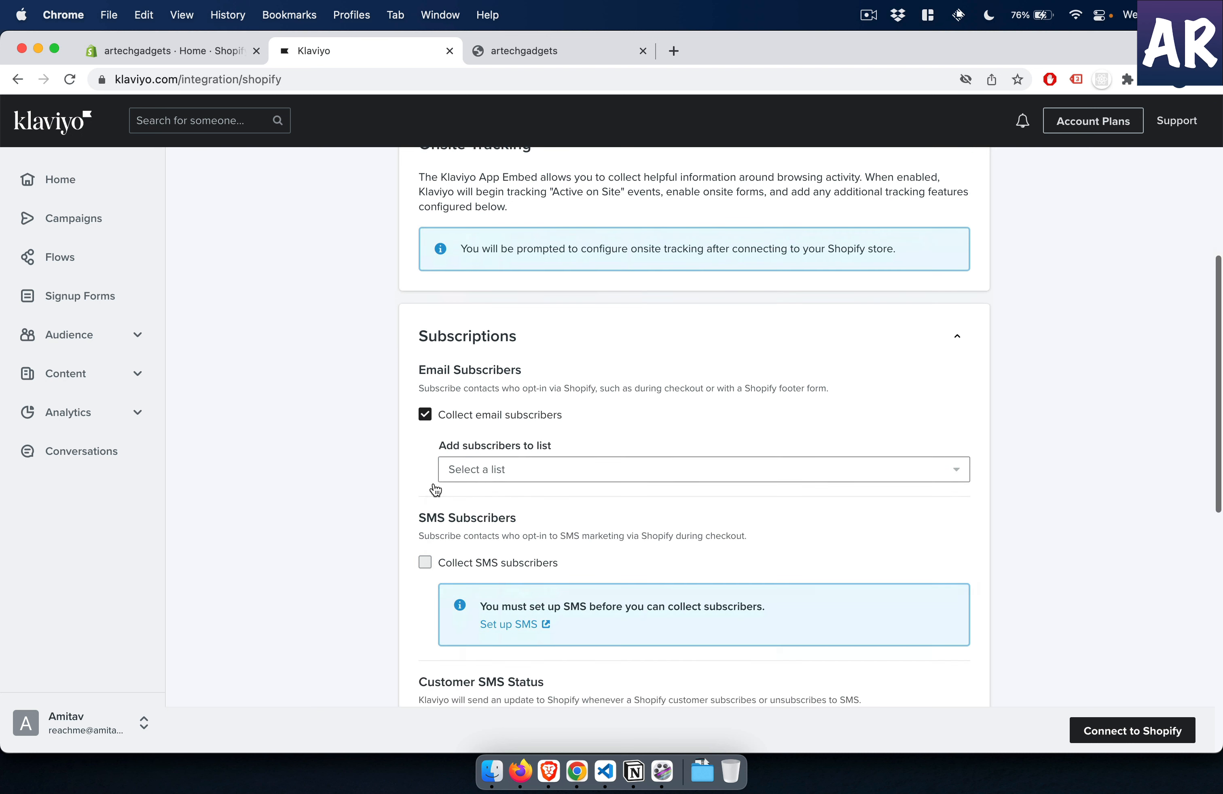
left_click(485, 460)
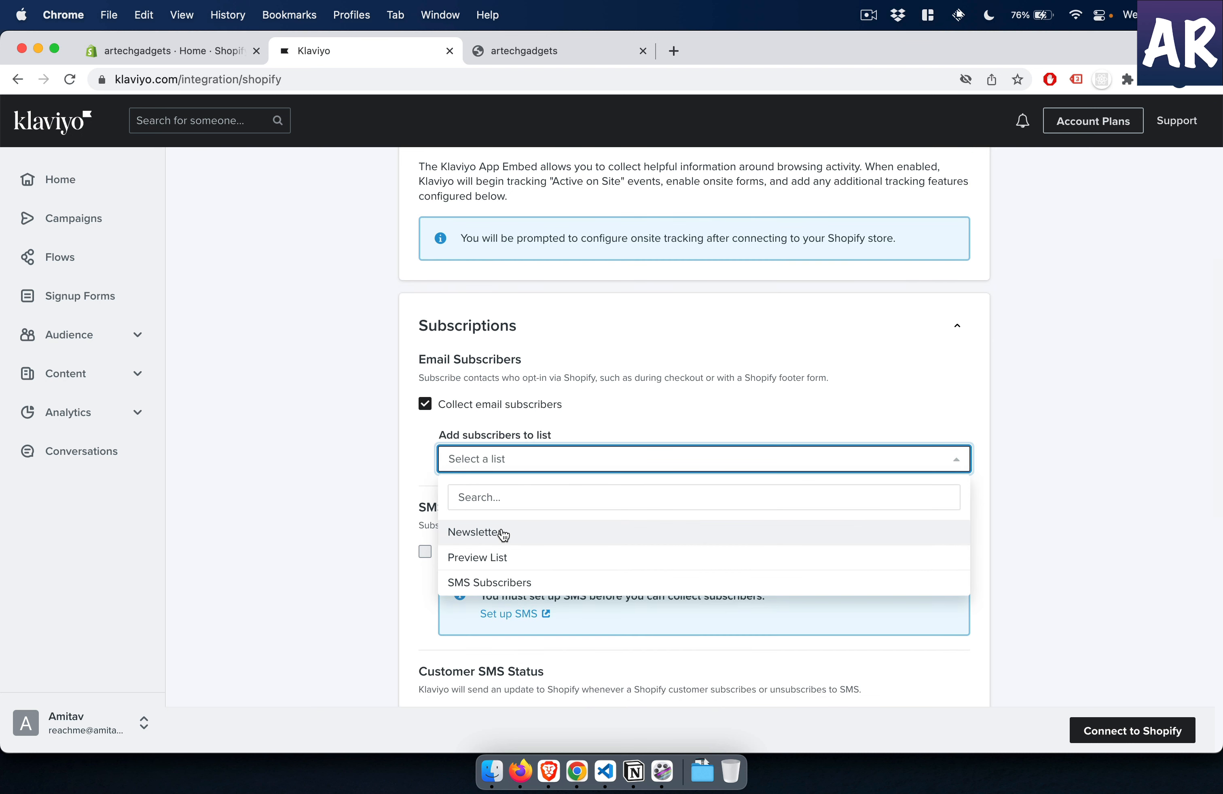
left_click(502, 535)
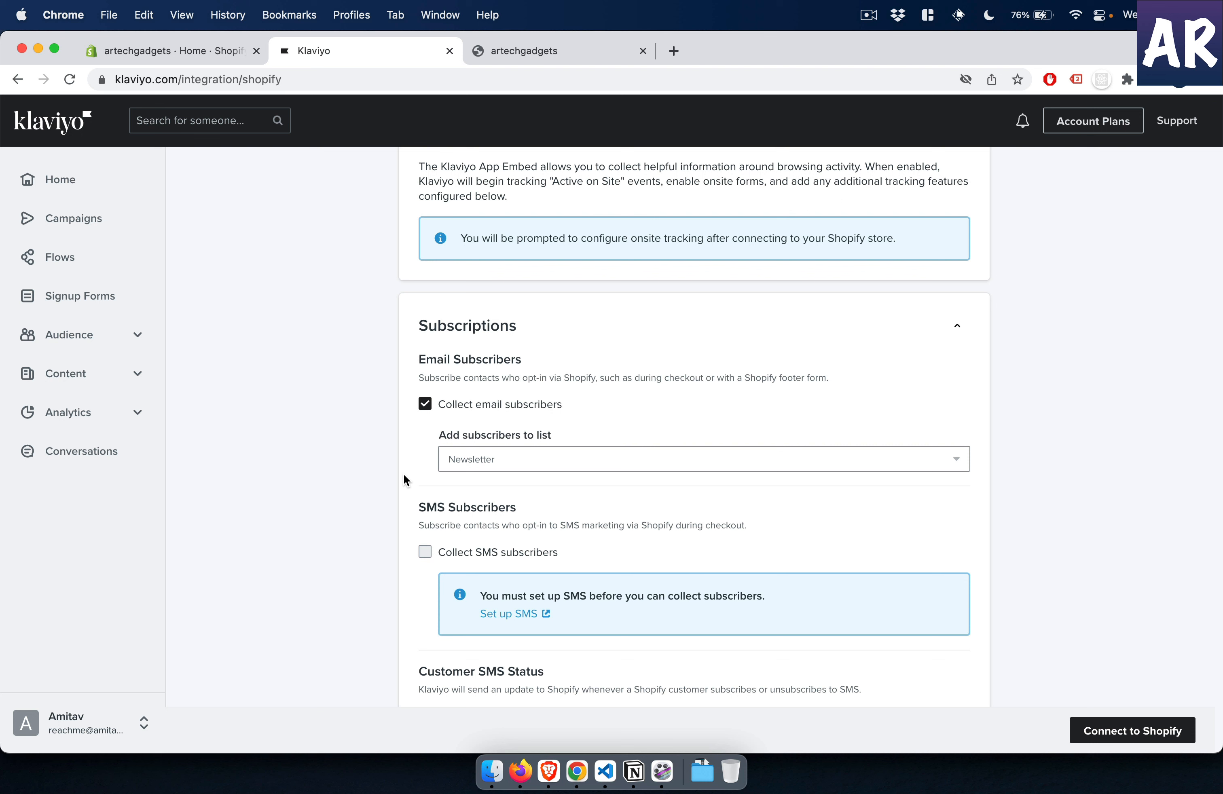
- Enable updating Shopify customer profiles with Klaviyo data and start the connection to Shopify
scroll(405, 480, "down", 3)
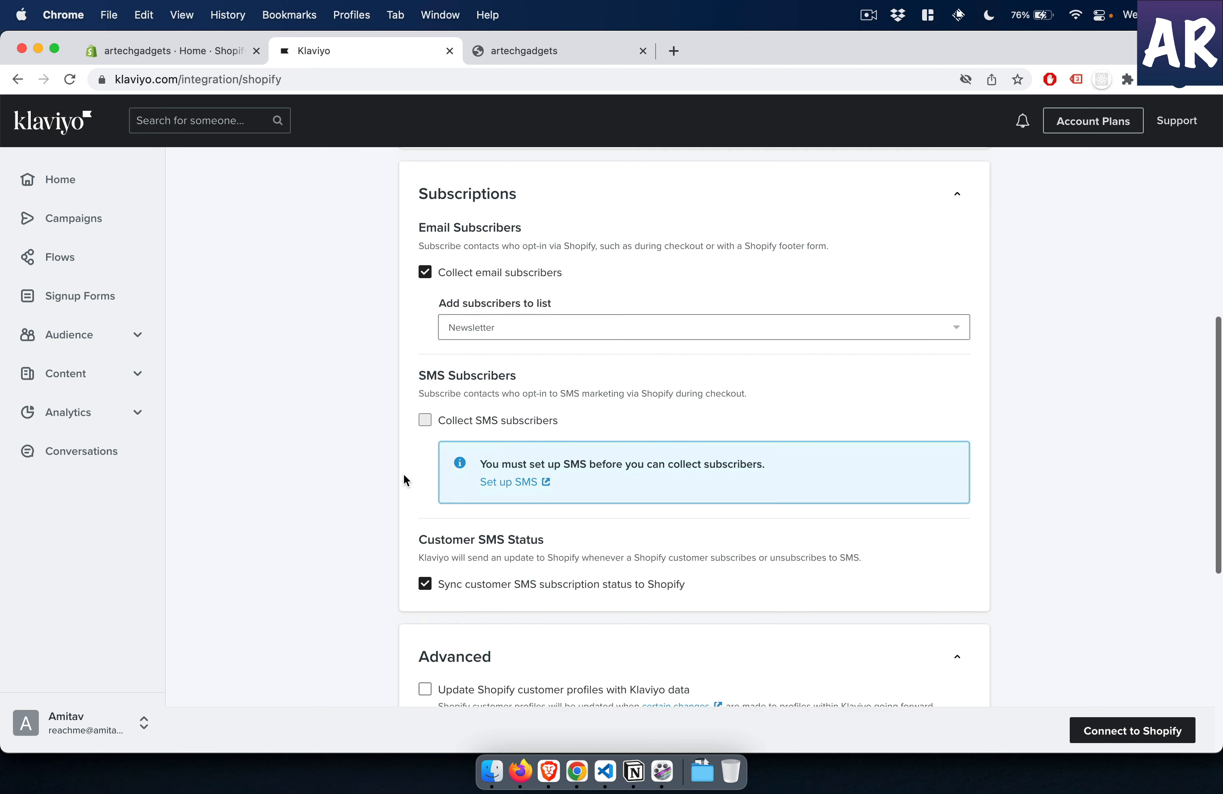
scroll(382, 519, "down", 2)
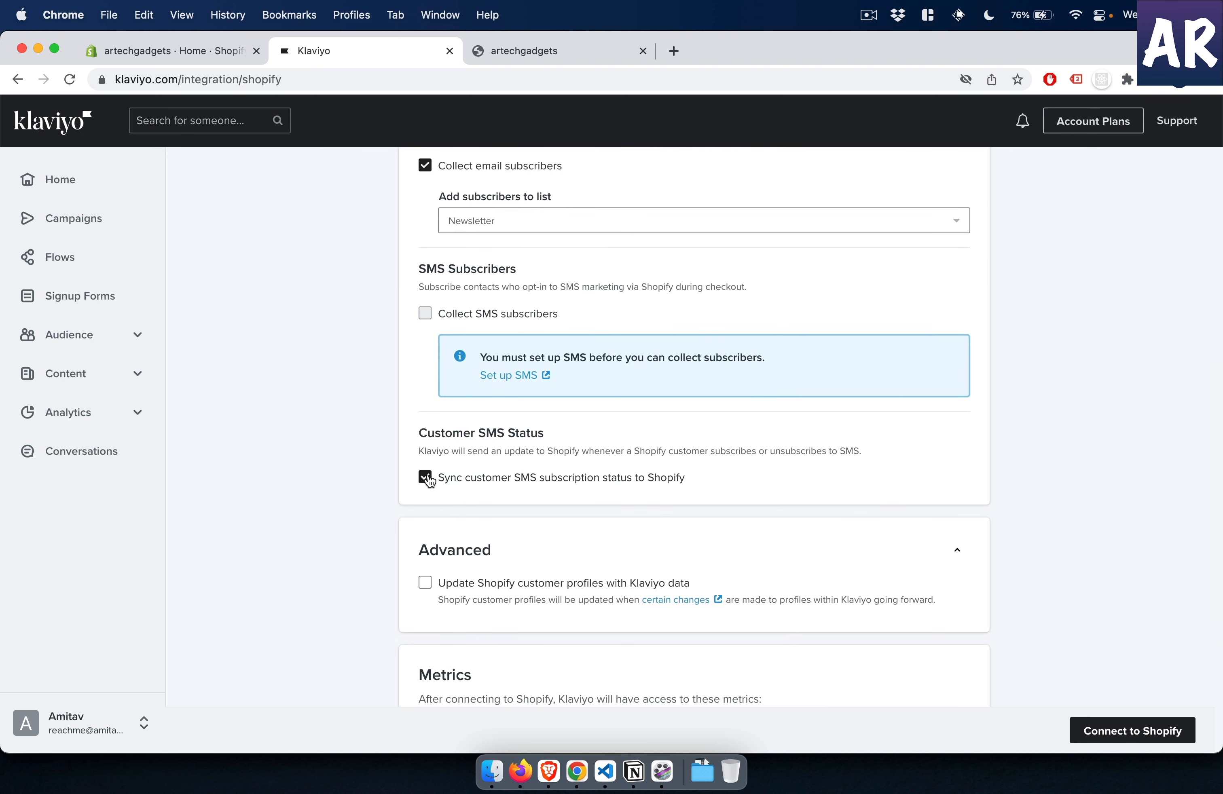
scroll(392, 511, "down", 3)
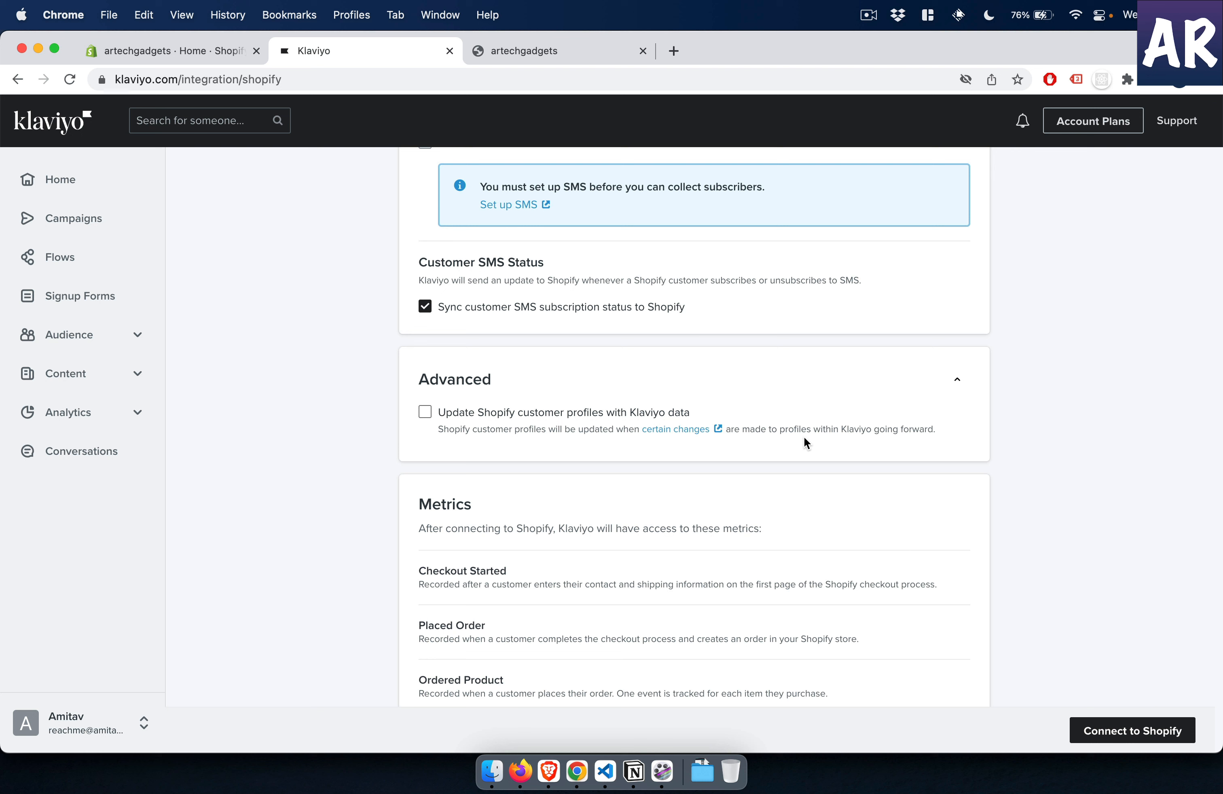
left_click(516, 418)
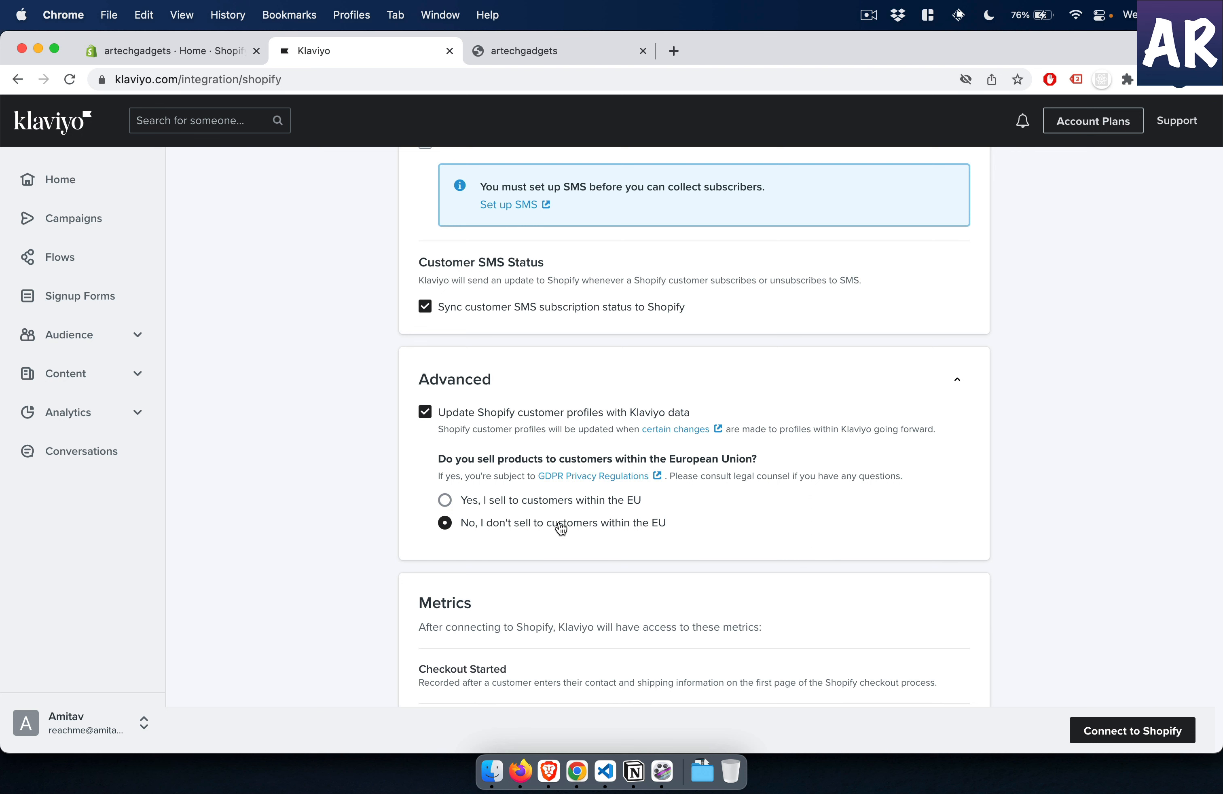
scroll(561, 527, "down", 5)
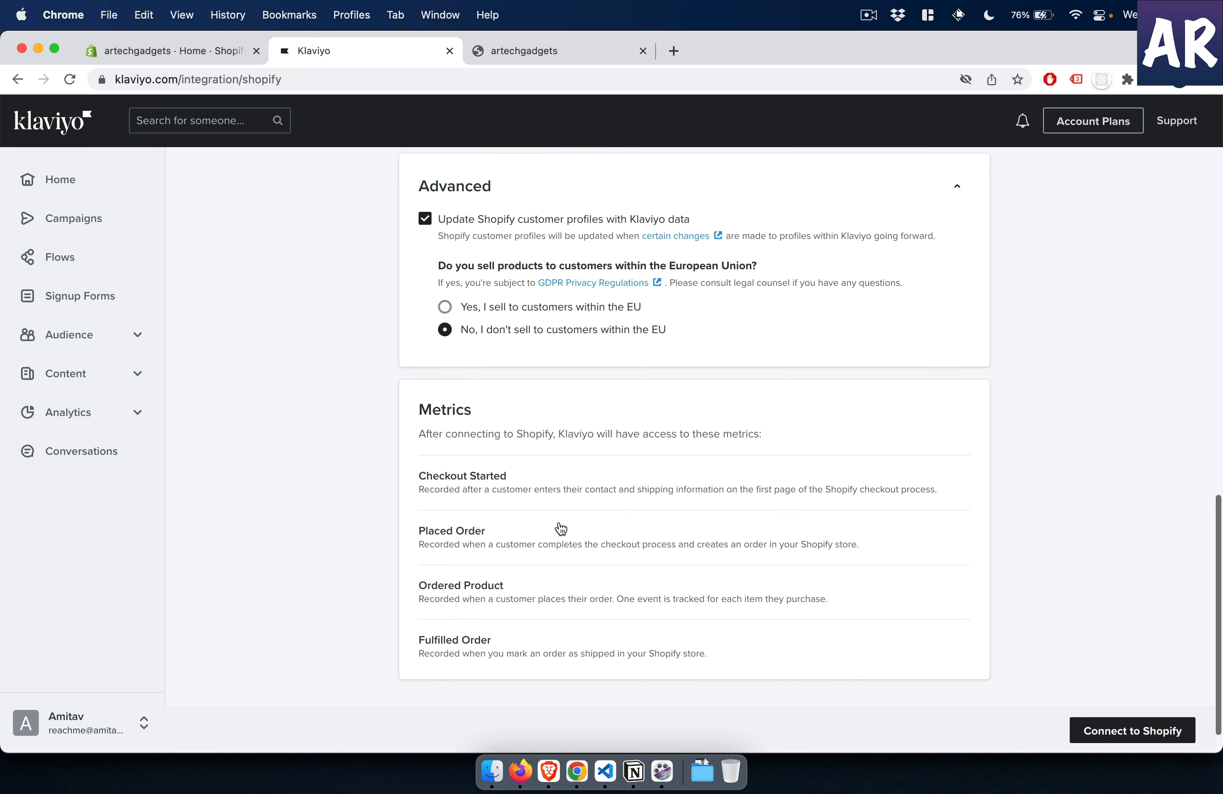
left_click(1092, 731)
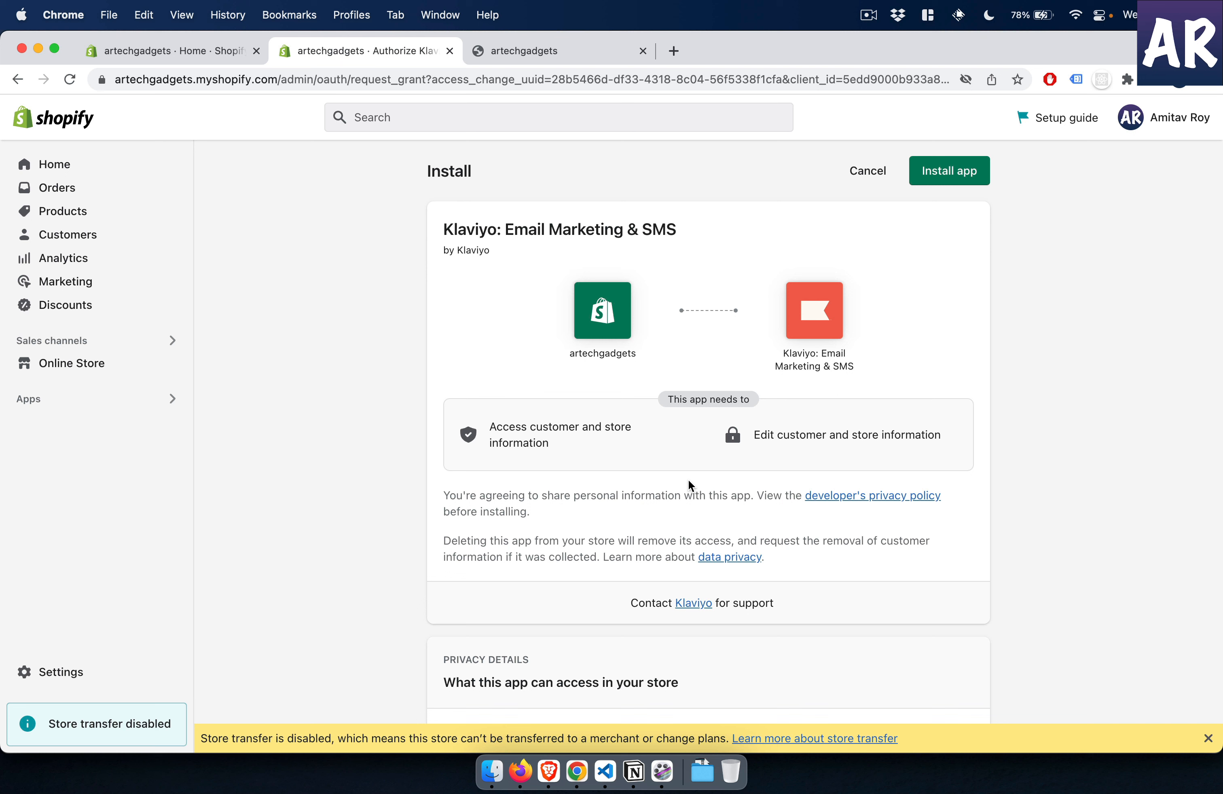
- Review the requested access, install the Klaviyo: Email Marketing & SMS app on the artechgadgets store and confirm the new integration
scroll(842, 536, "down", 2)
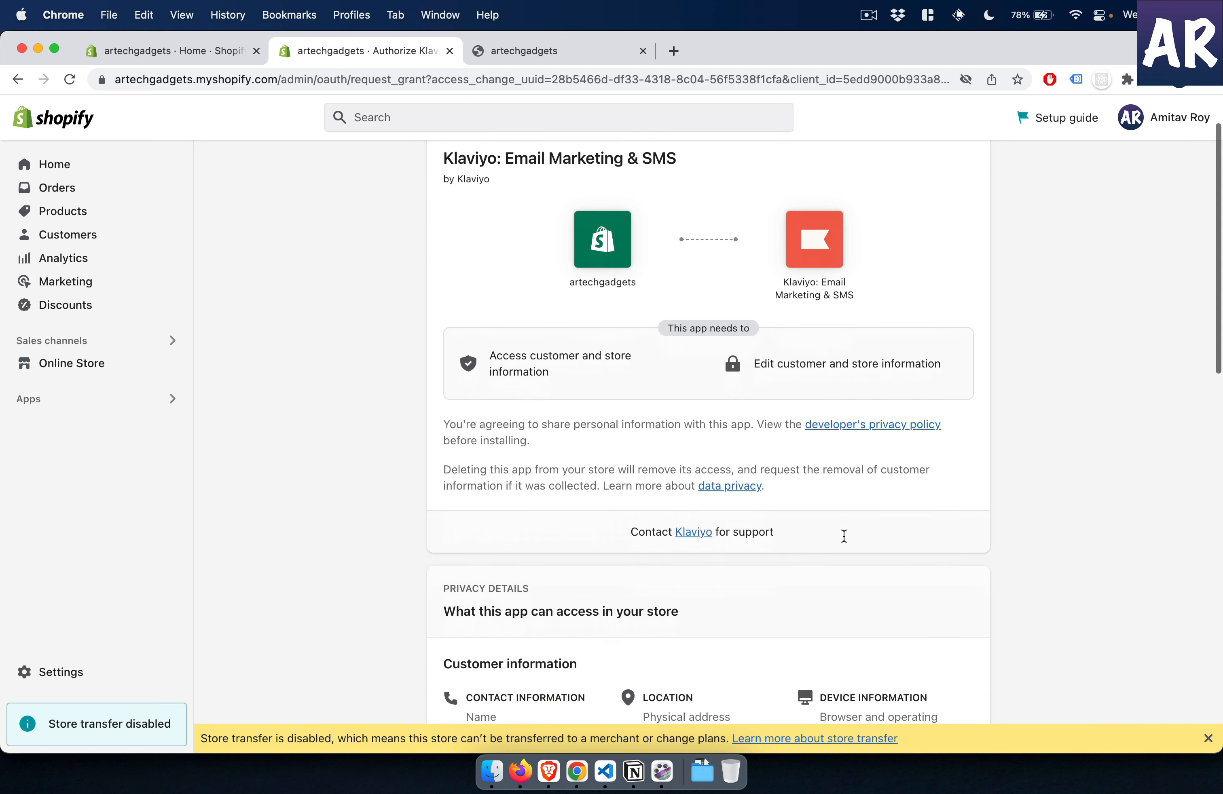
scroll(842, 536, "up", 2)
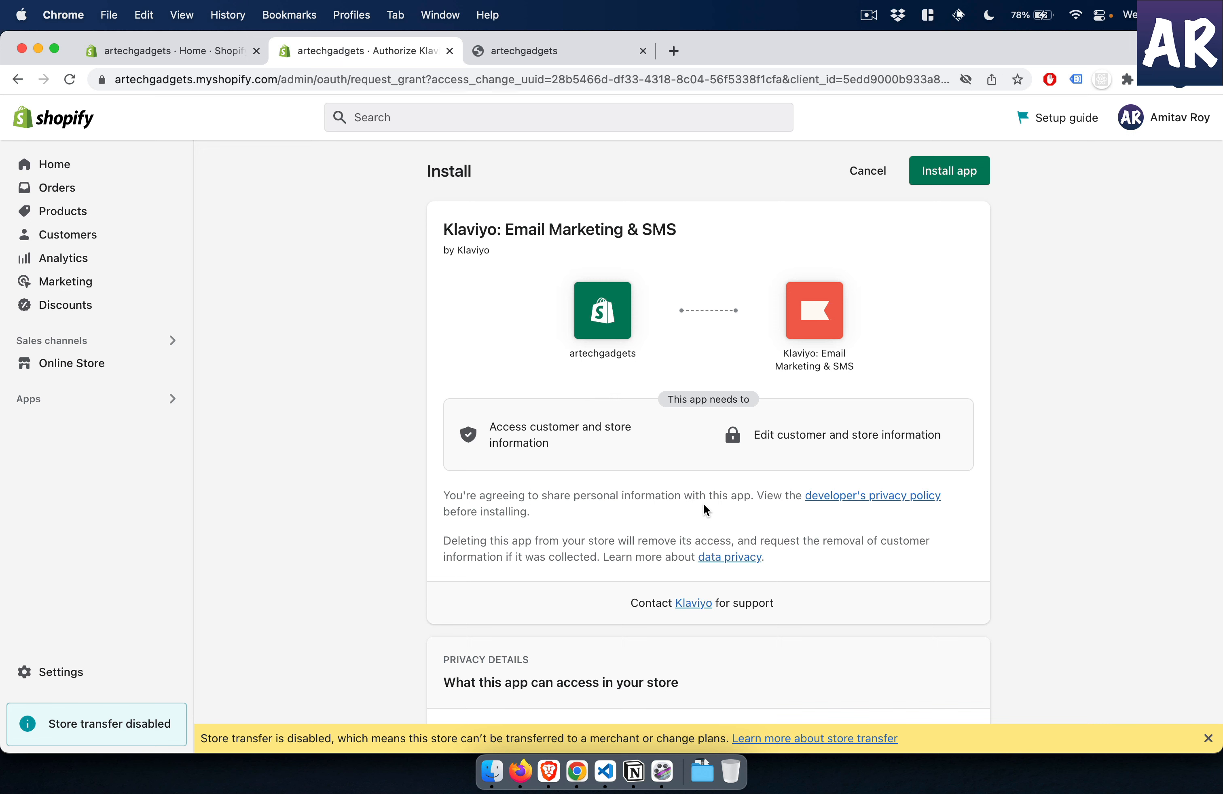
scroll(704, 504, "down", 10)
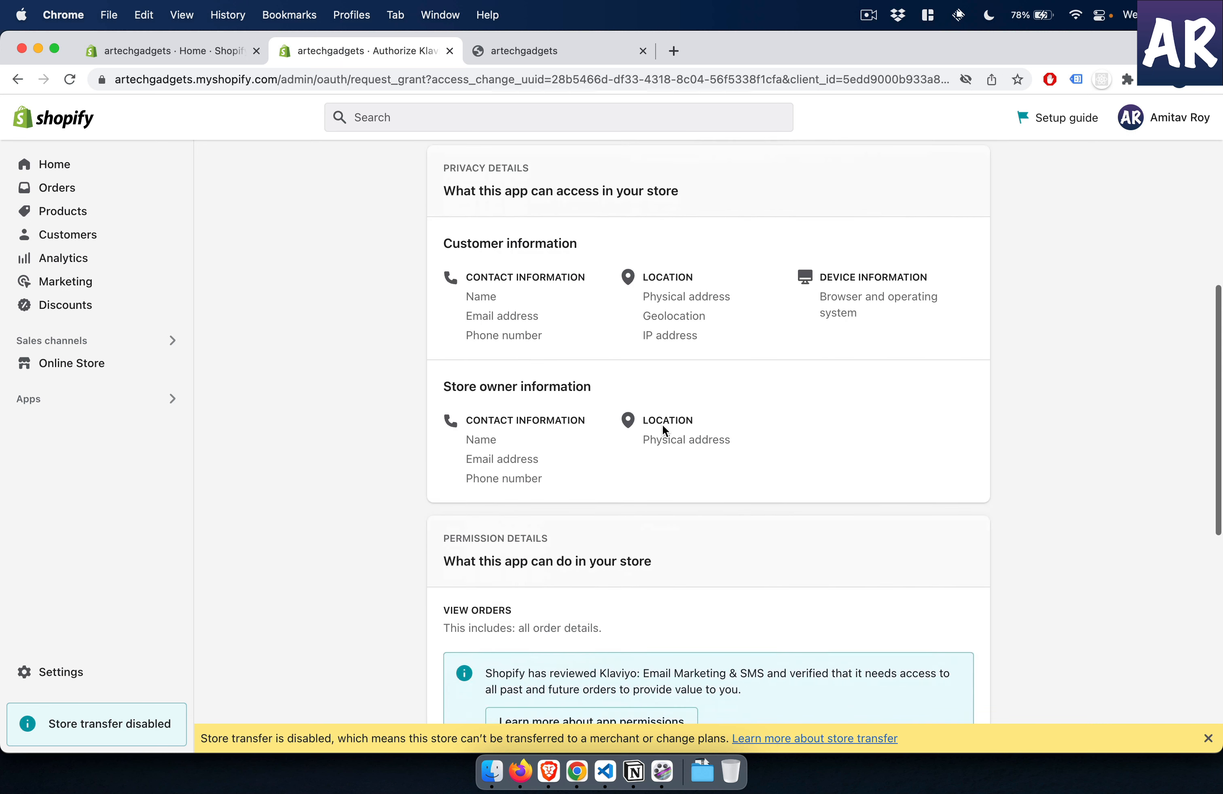
scroll(663, 426, "down", 10)
scroll(663, 426, "up", 15)
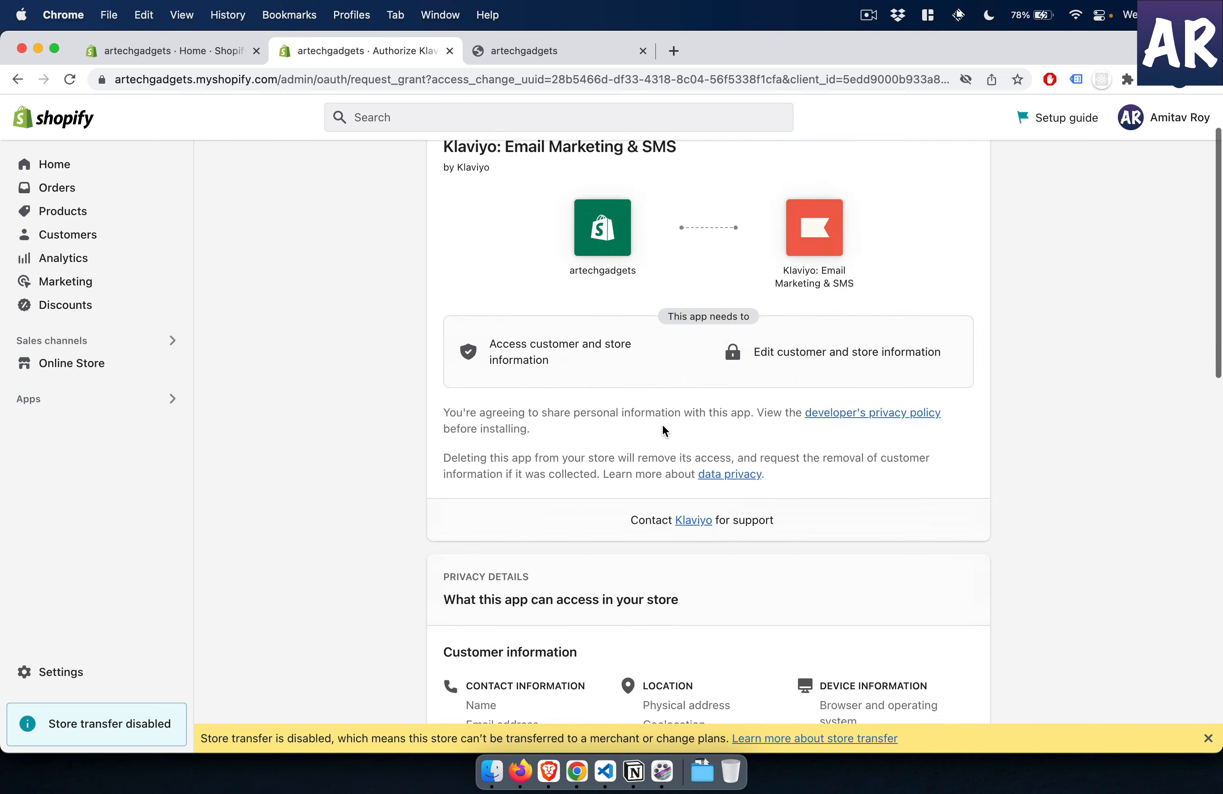
scroll(662, 431, "up", 3)
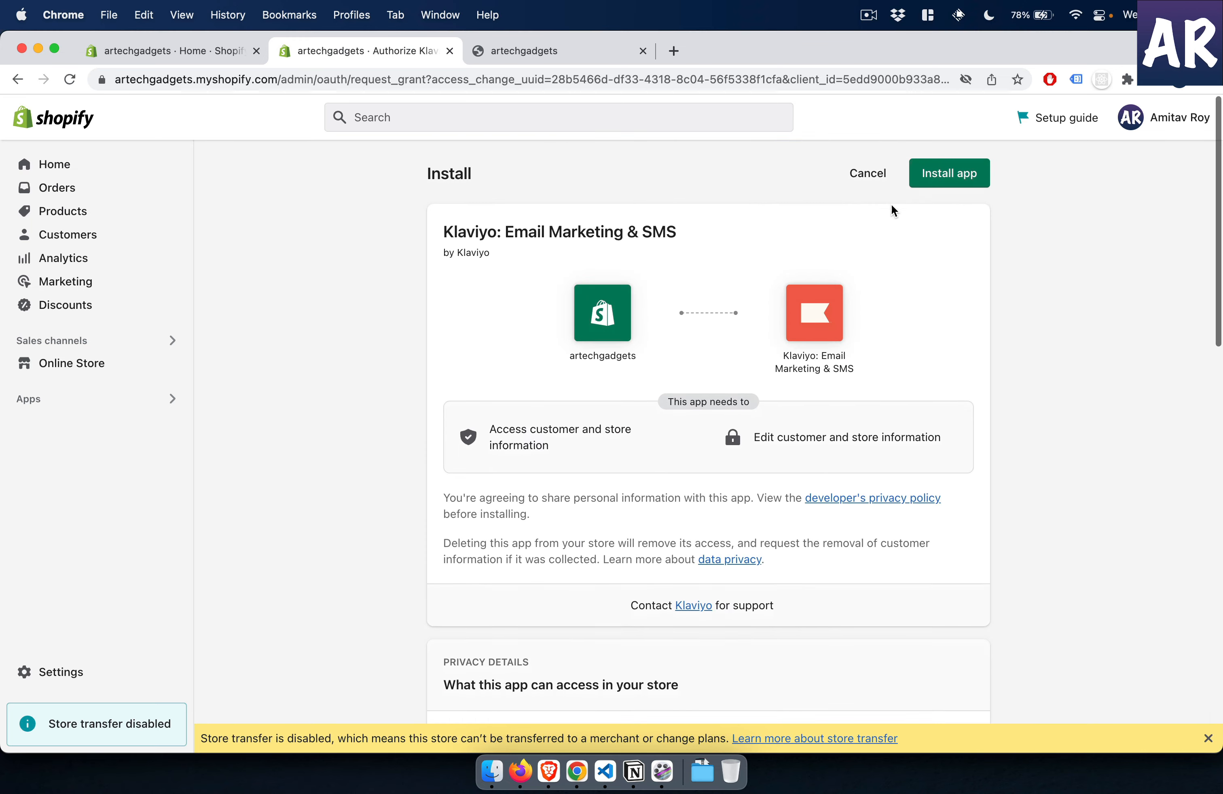
left_click(938, 173)
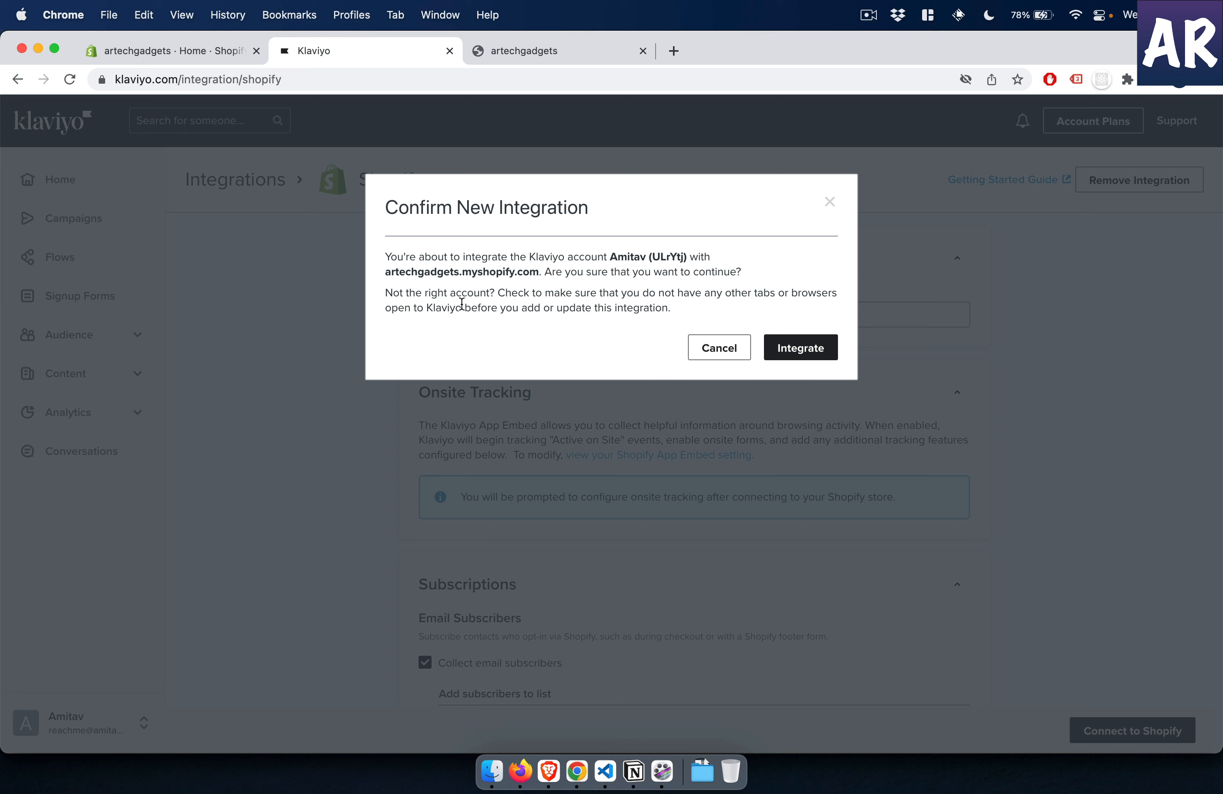
left_click(801, 351)
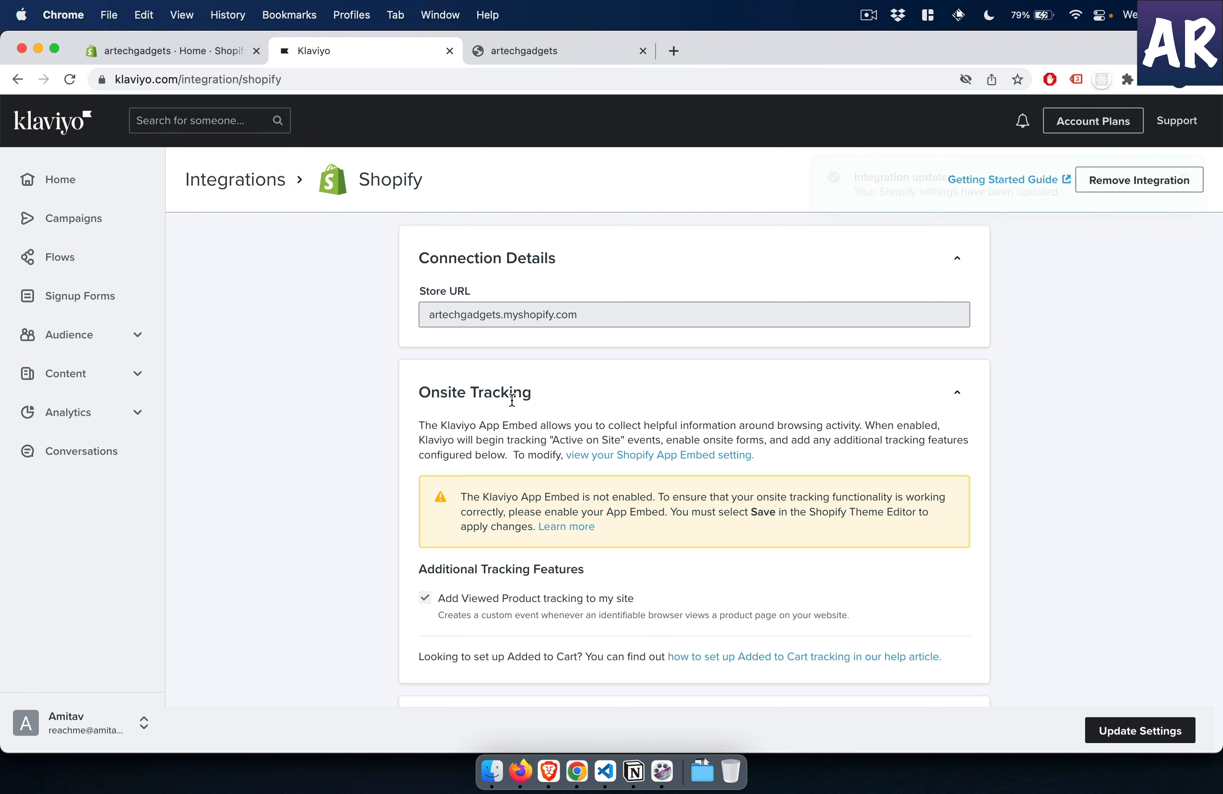
- Review the Shopify integration settings and the setup objectives, and open the audience's profile list
scroll(501, 423, "down", 1)
scroll(501, 423, "down", 10)
scroll(499, 426, "up", 8)
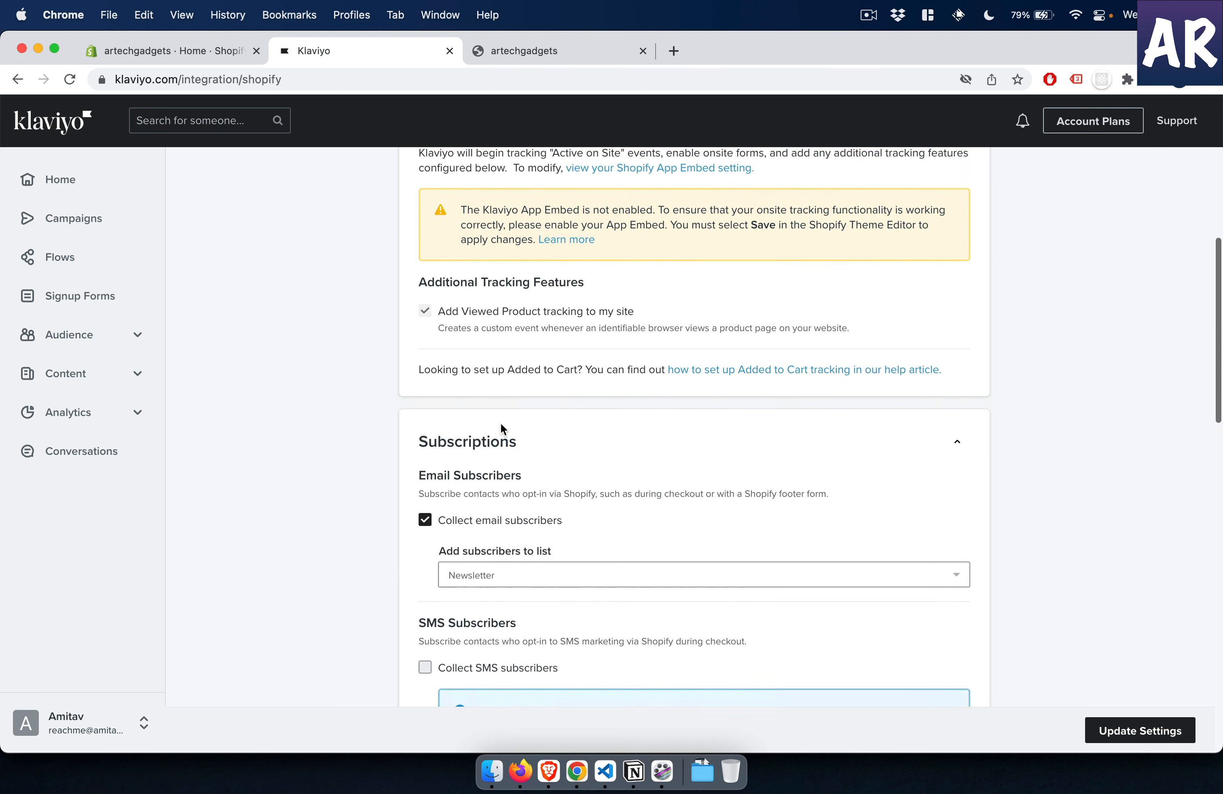
left_click(60, 182)
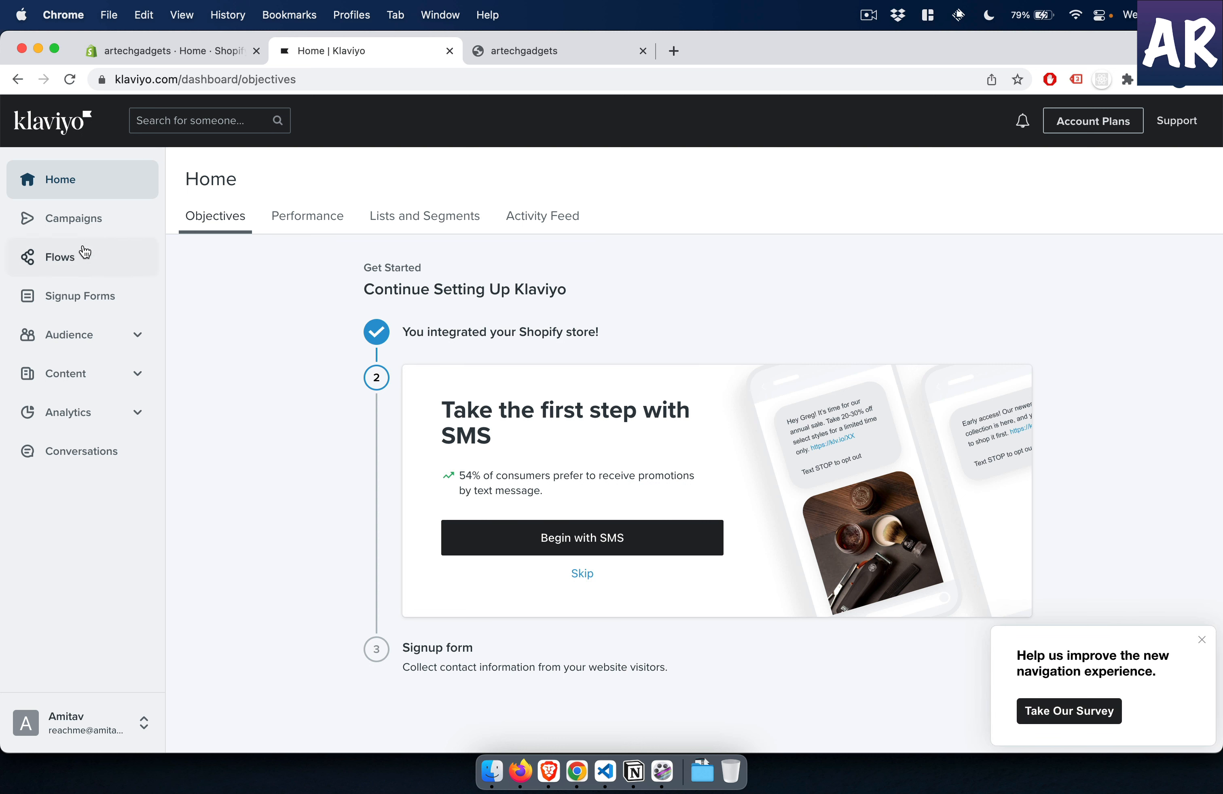
left_click(97, 347)
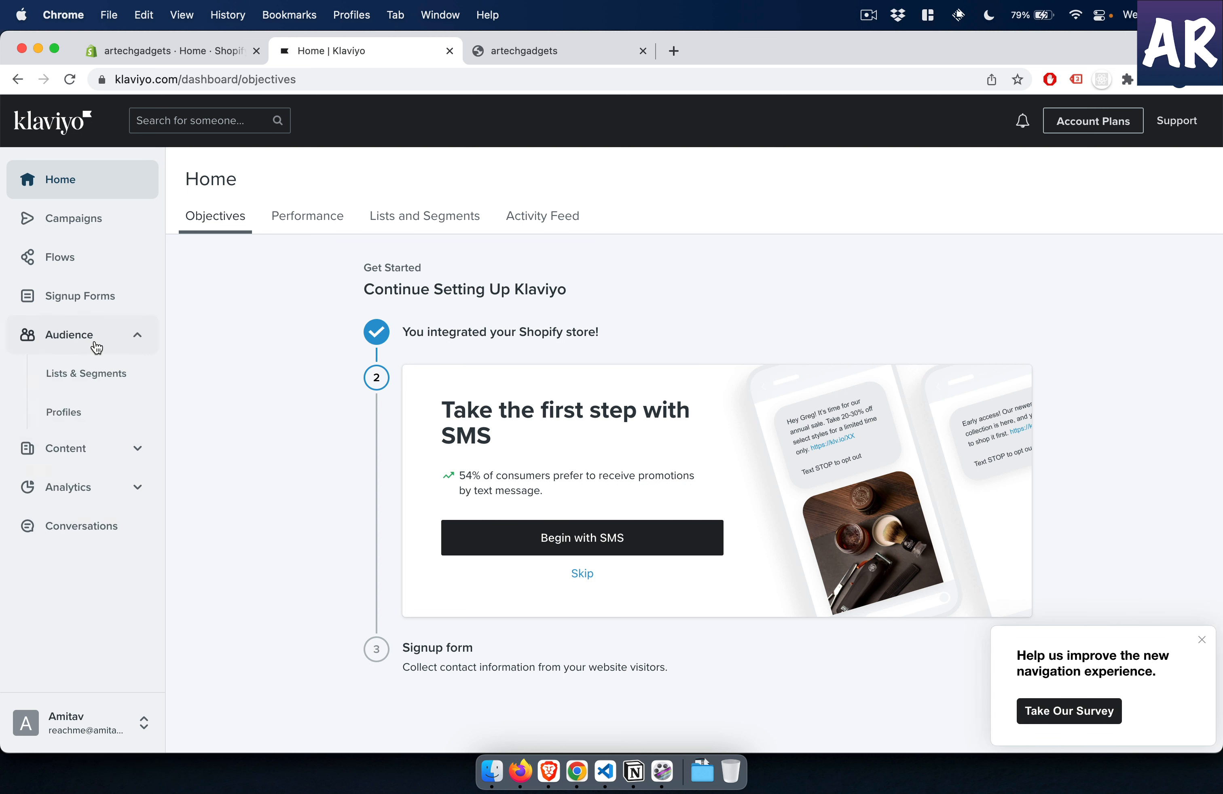
left_click(75, 419)
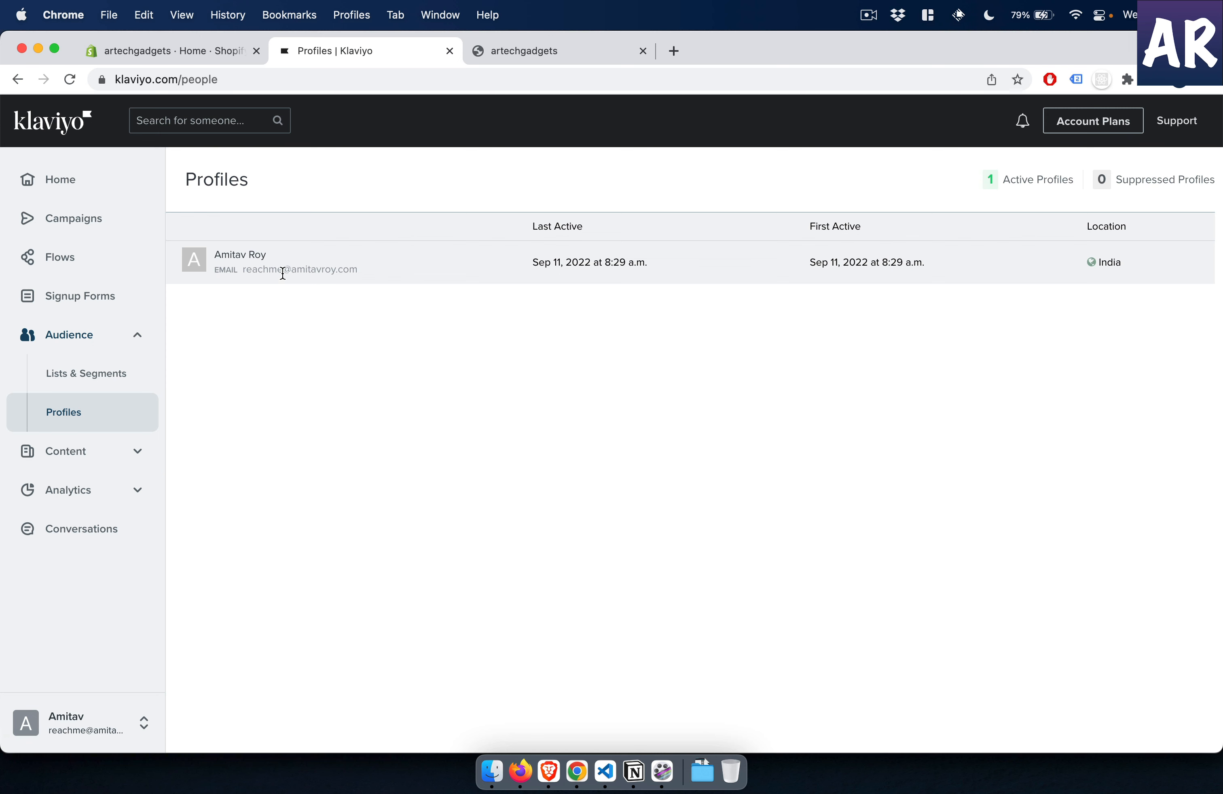
- Open the artechgadgets store admin at artechgadgets.myshopify.com/admin and view its customer list
left_click(521, 58)
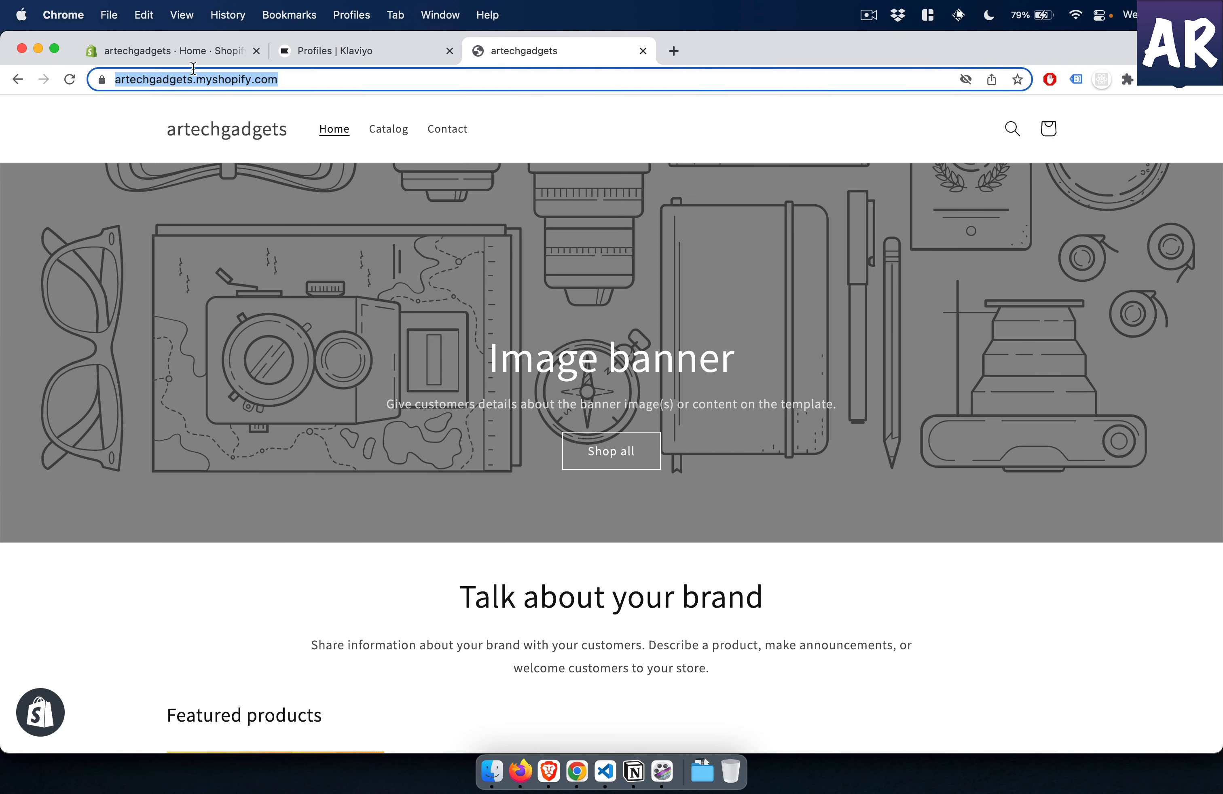
left_click(360, 86)
type("/ad")
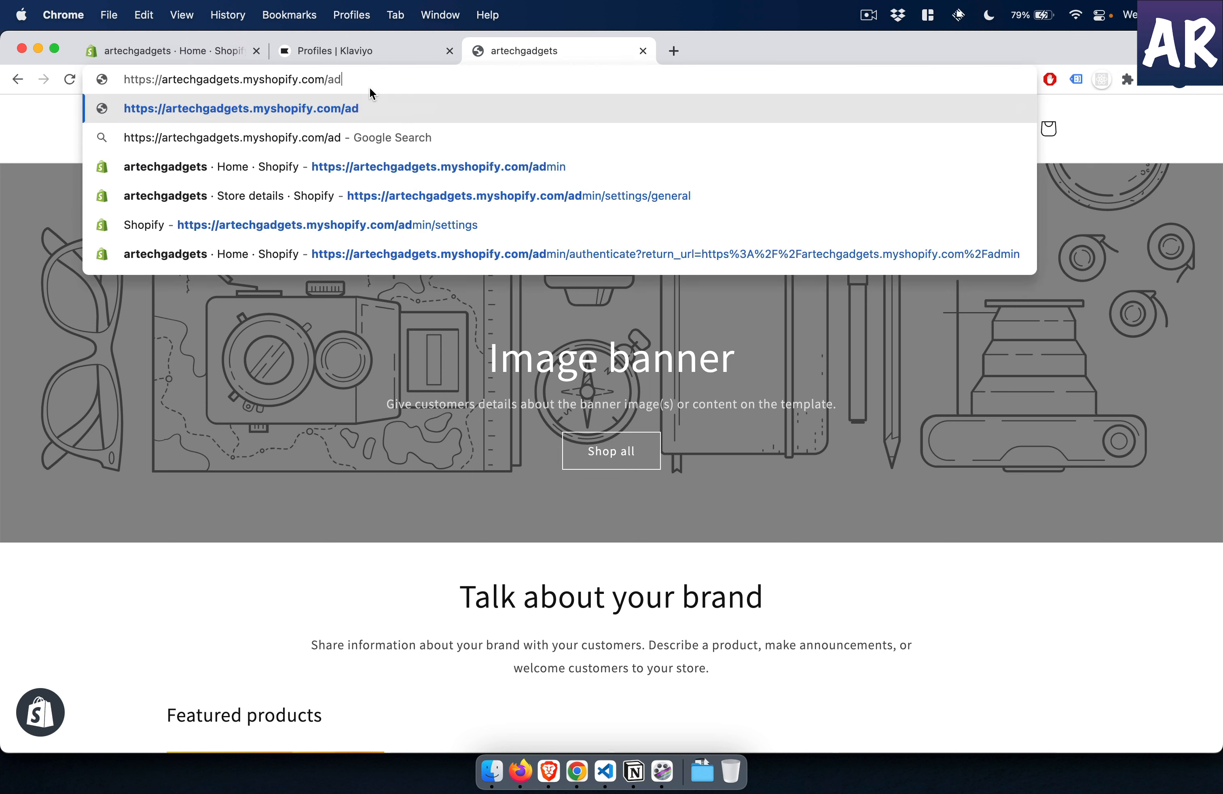
type("min")
key("Return")
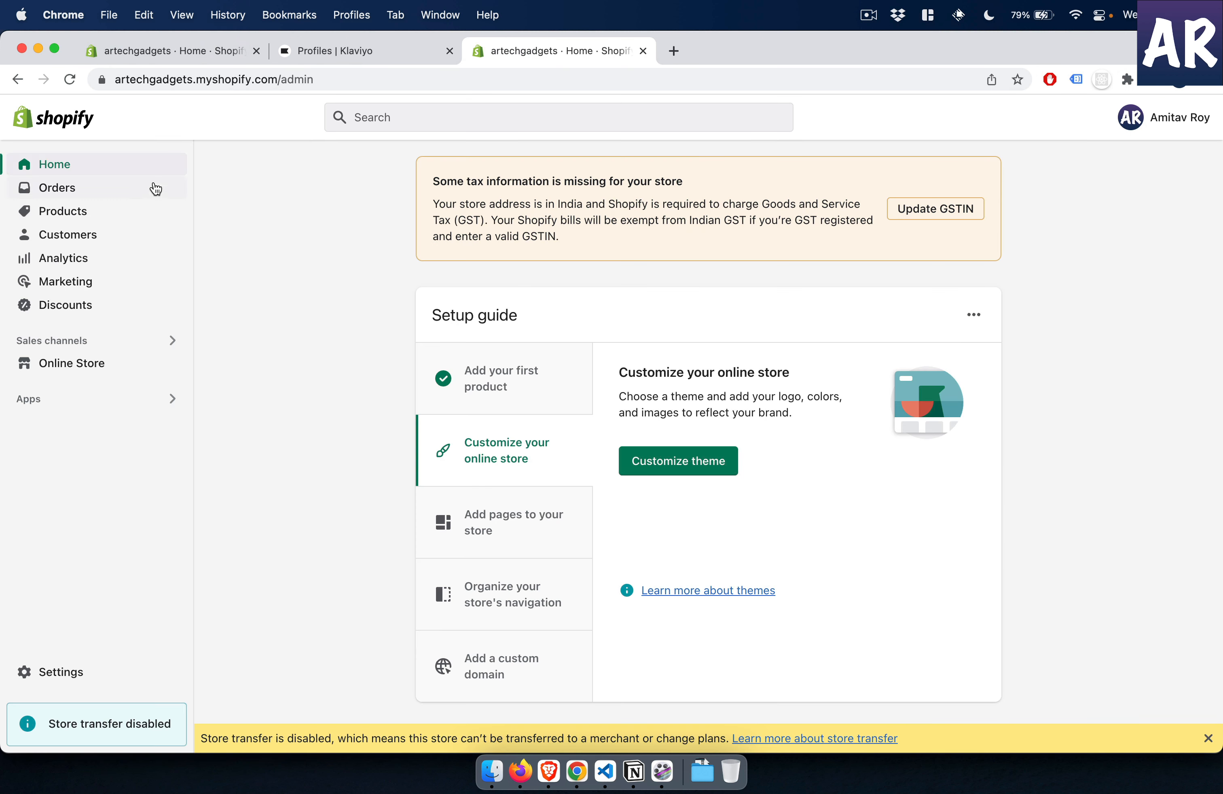
left_click(61, 234)
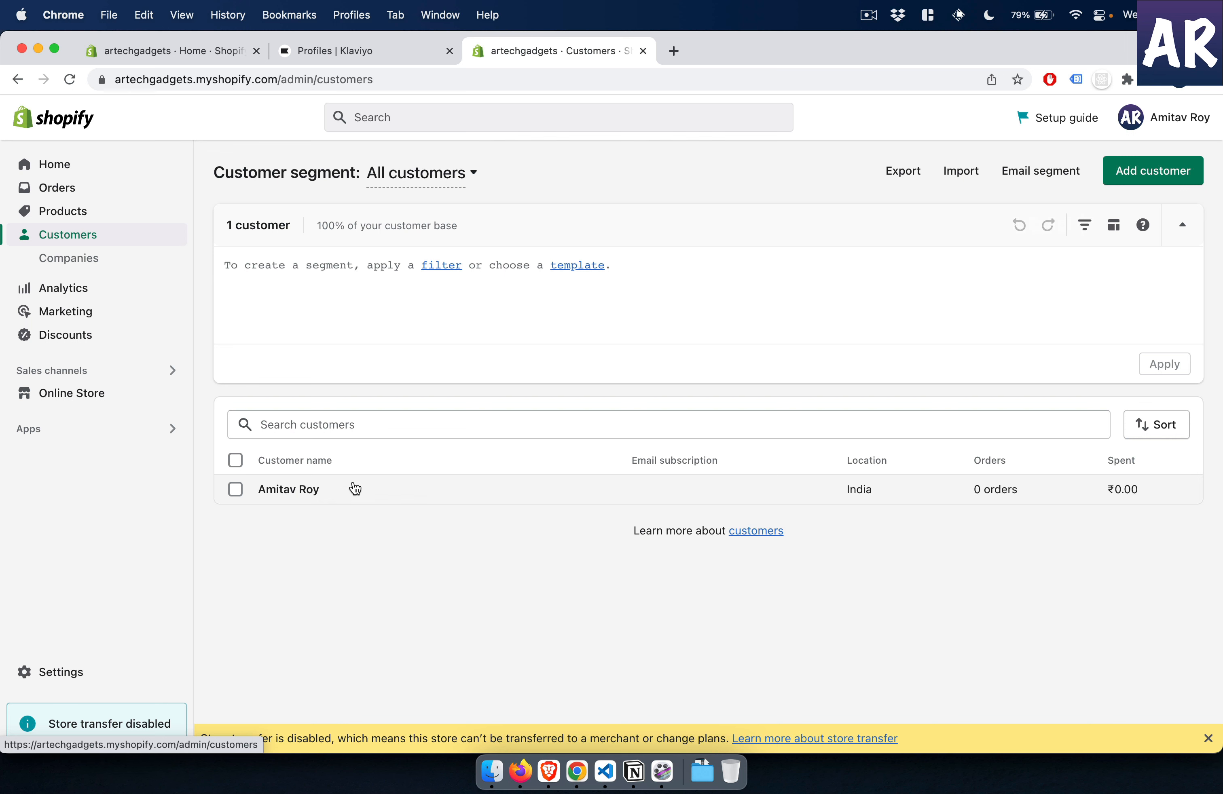
- Switch to the private storefront window, log out of the current customer account and open the new account registration form
key("super+grave")
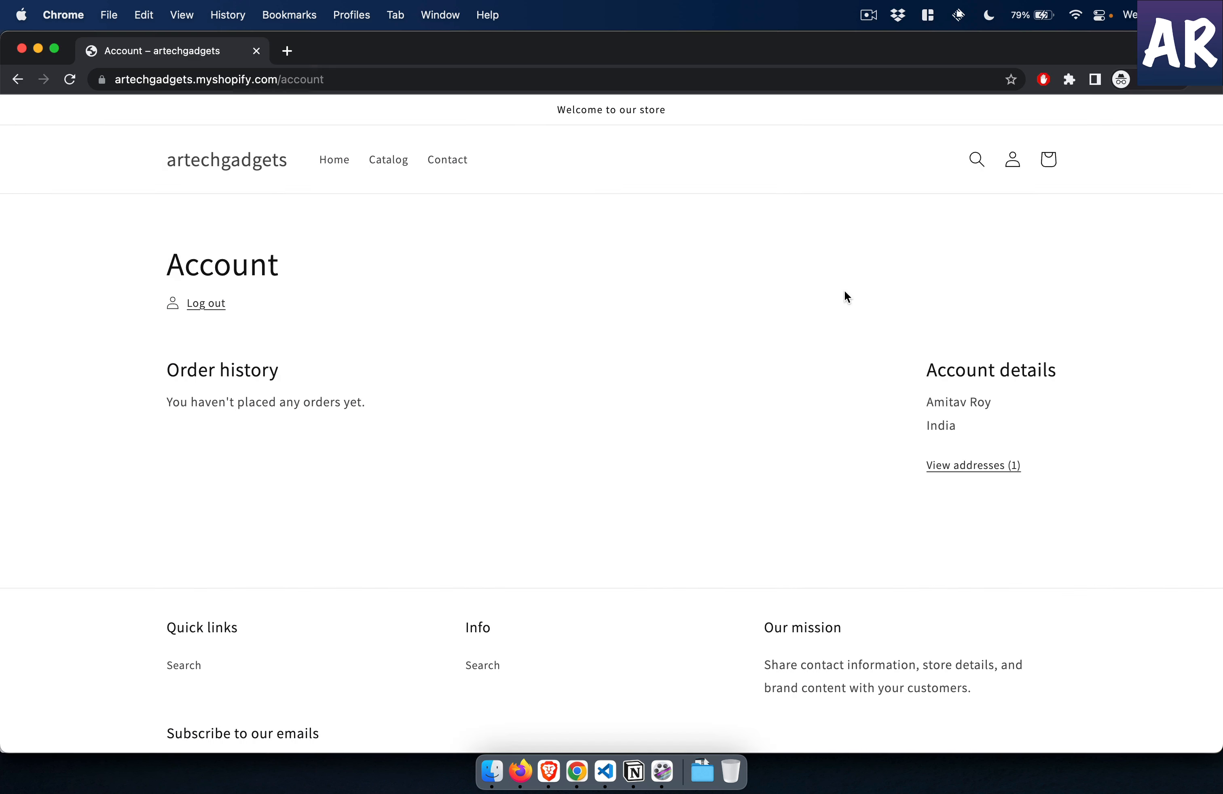
left_click(1013, 164)
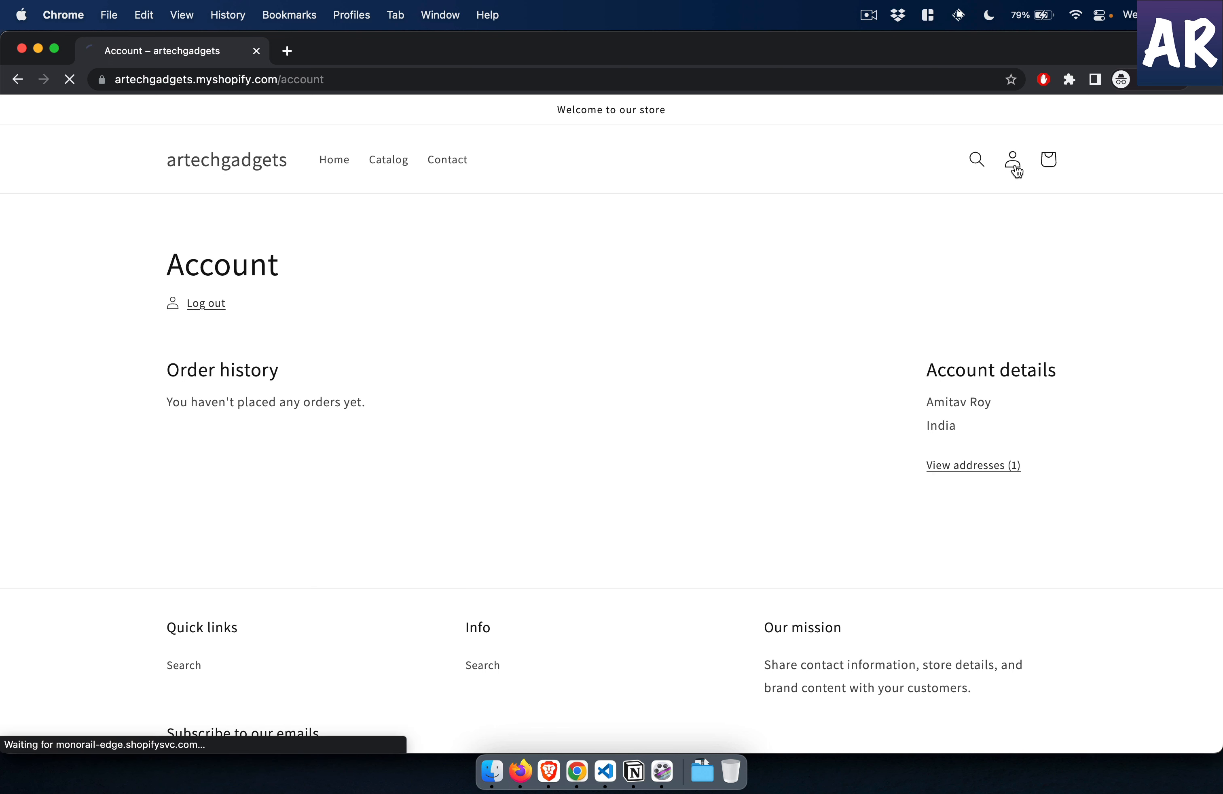
left_click(212, 310)
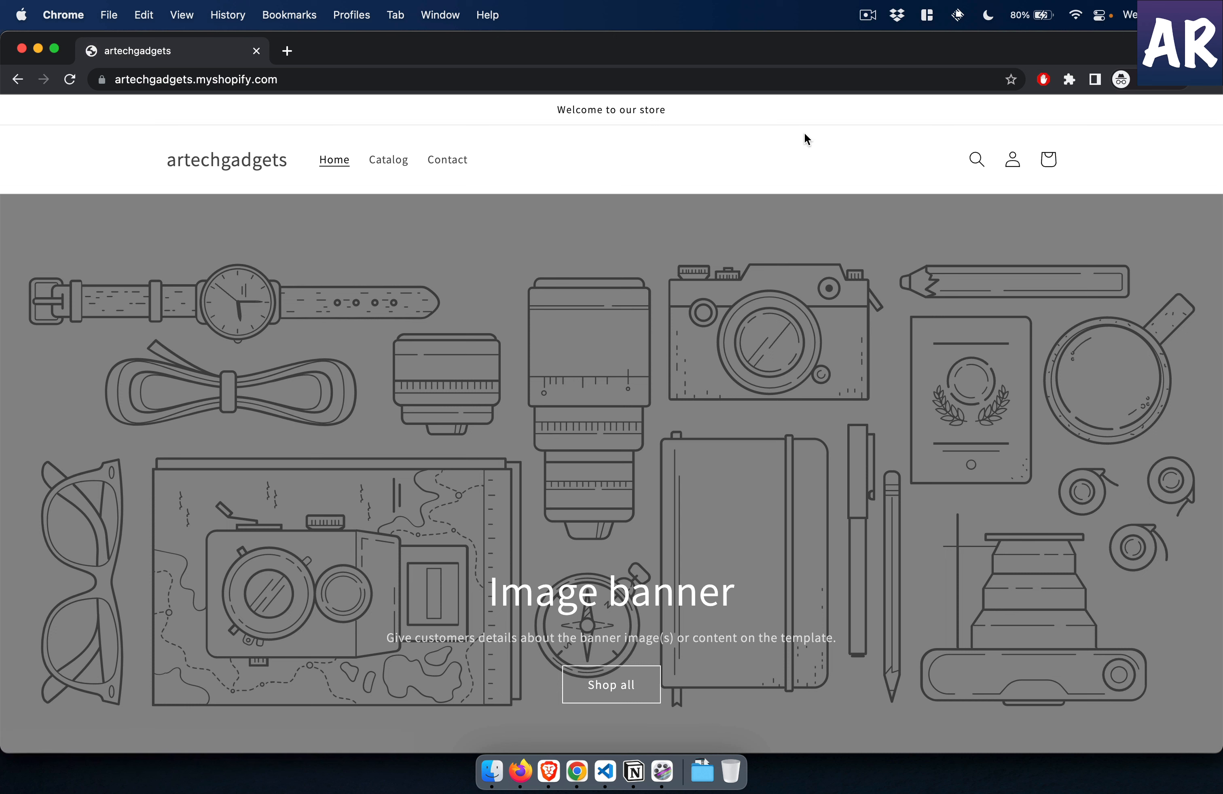
left_click(1012, 161)
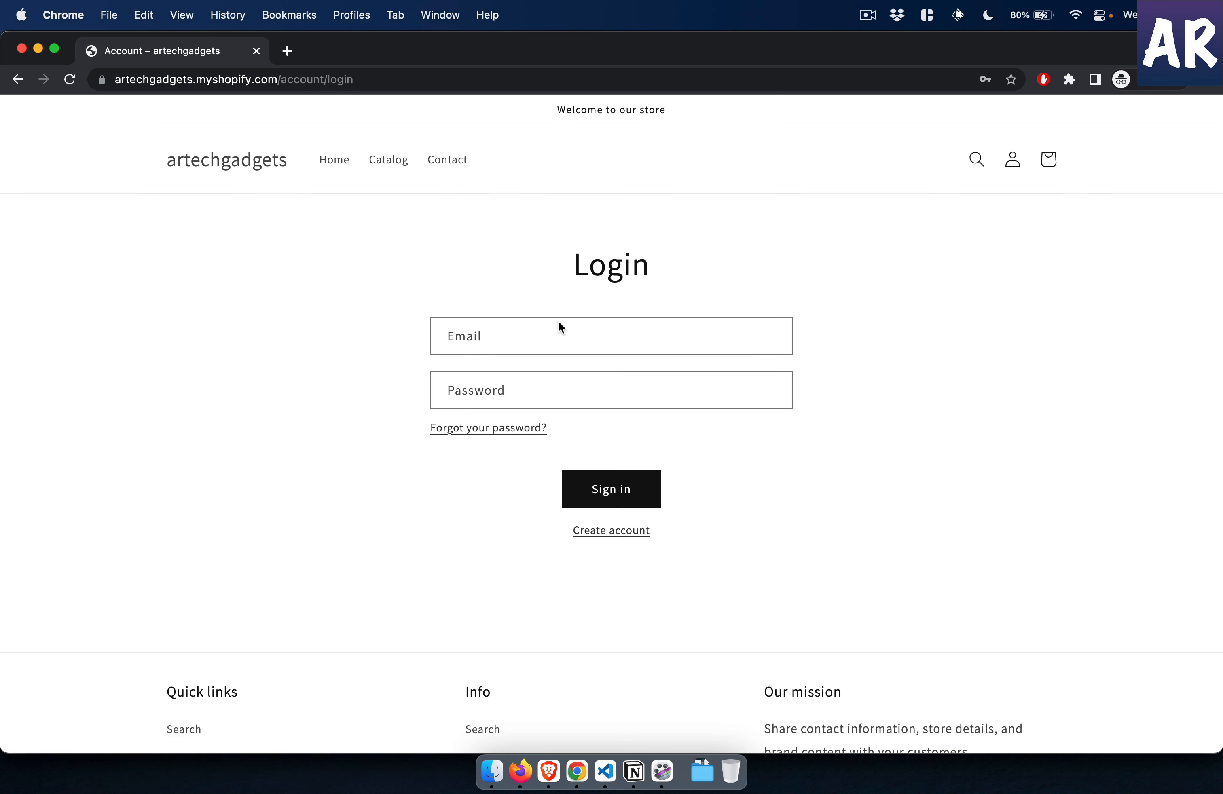
left_click(622, 532)
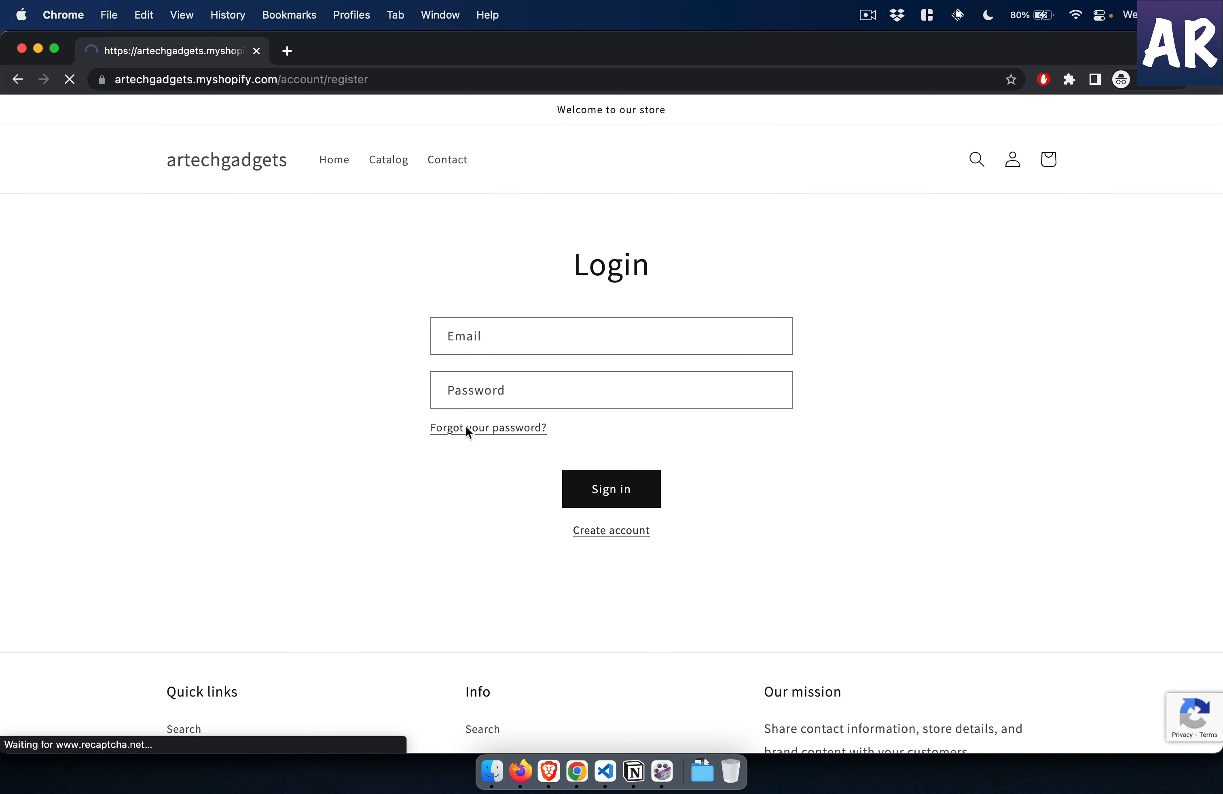
- Fill in the new customer's first name, last name and email address in the registration form
left_click(538, 341)
type("Jhon")
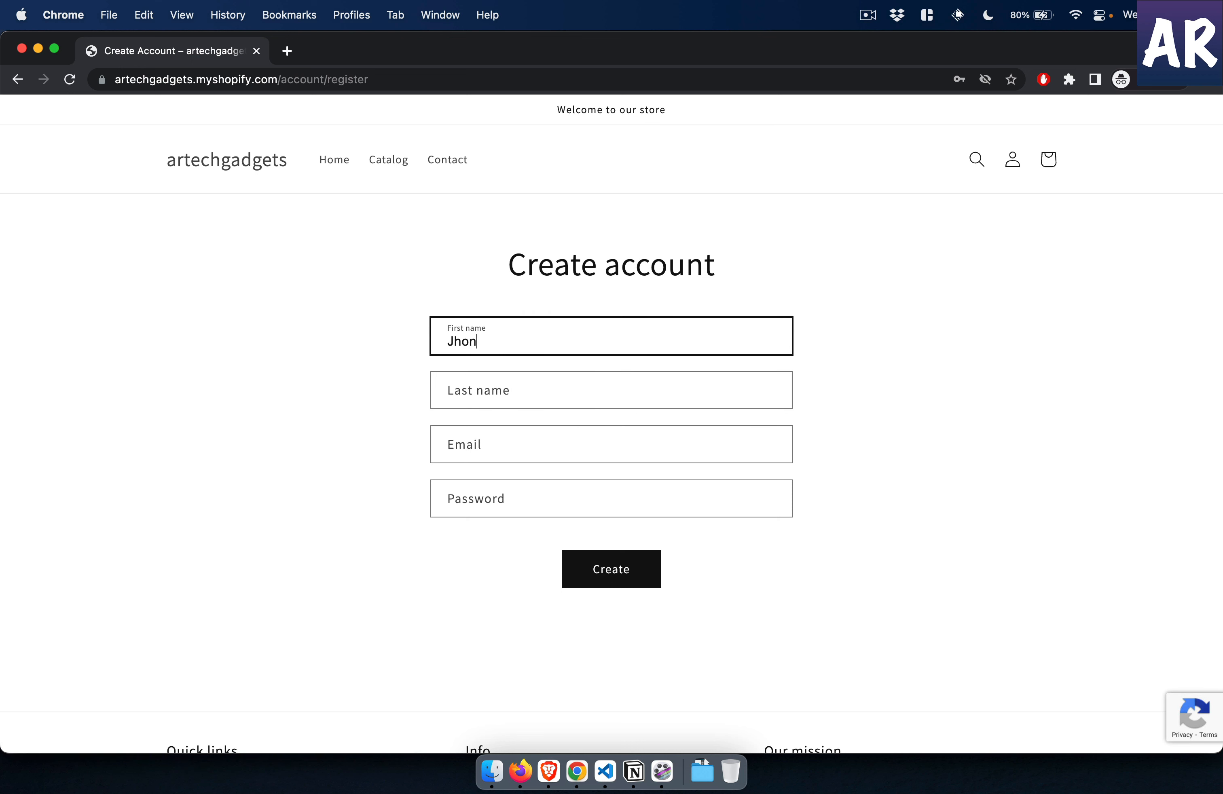
key("Tab")
type("Doe")
key("Tab")
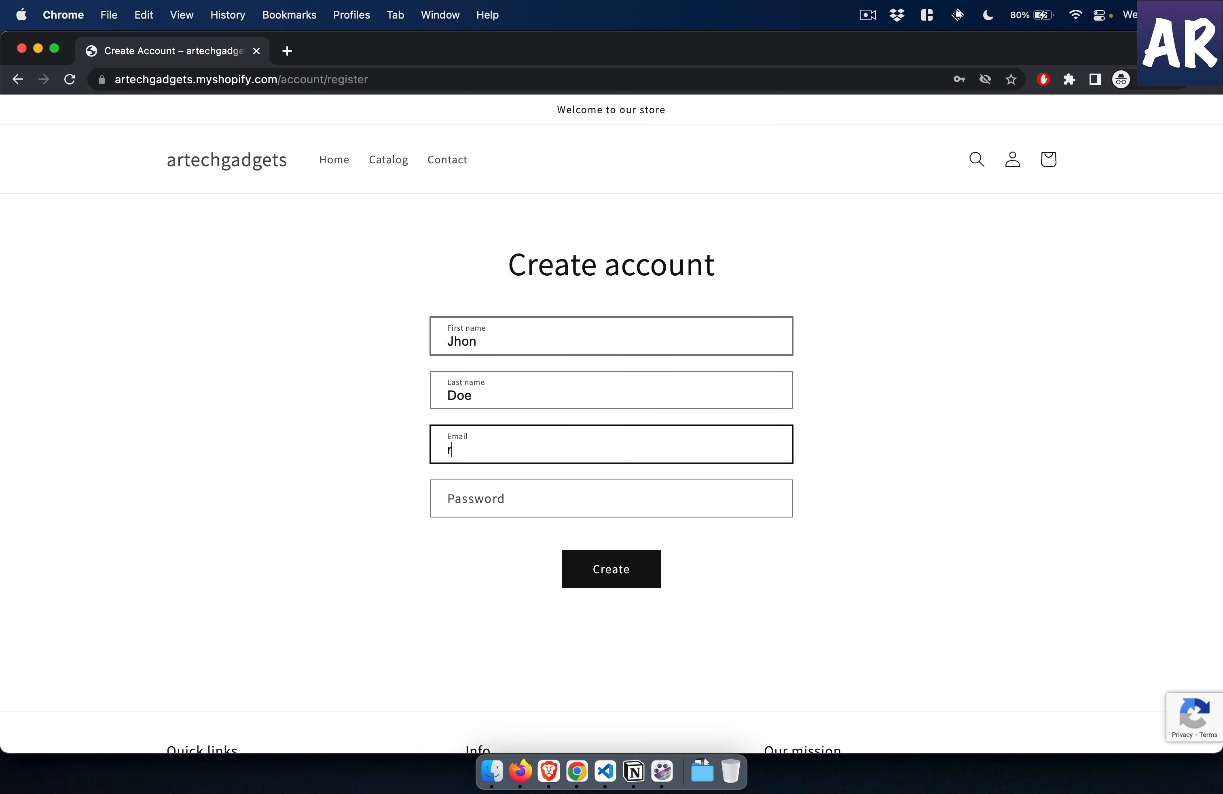
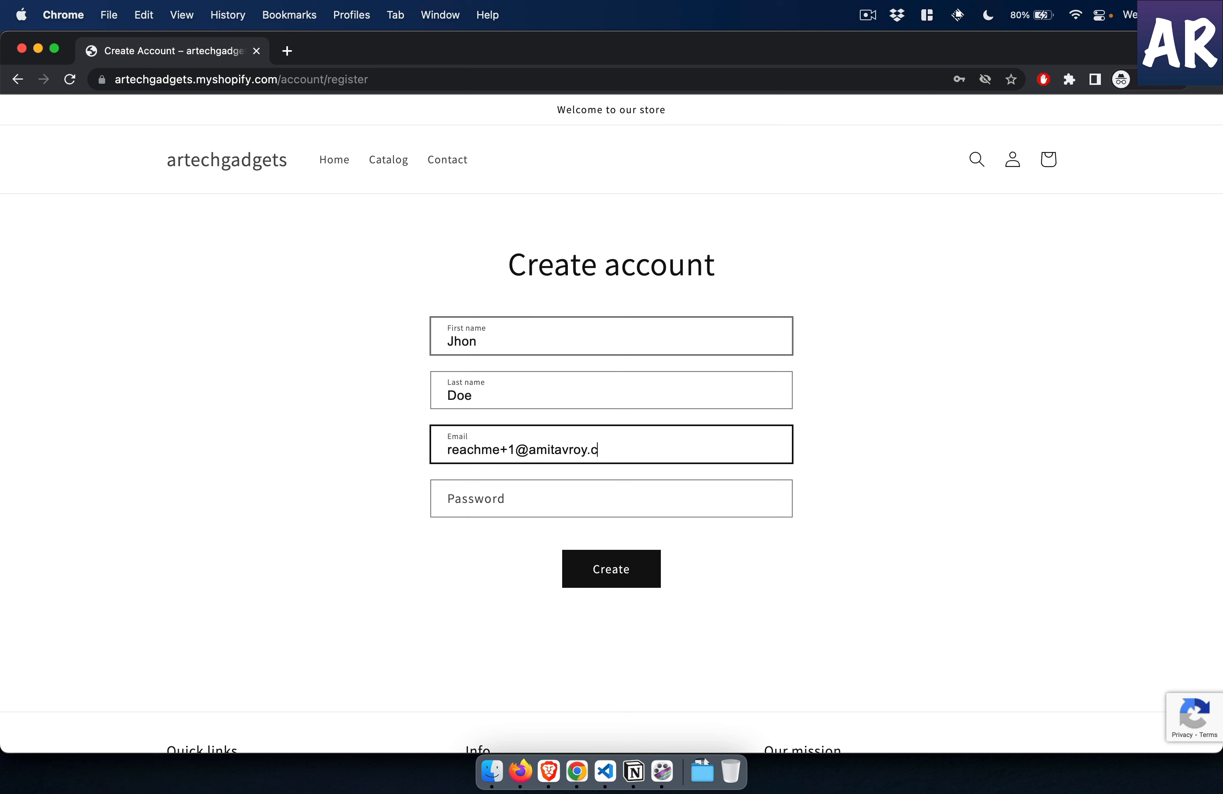
- Enter the account password and create the new customer account
key("Tab")
type("••")
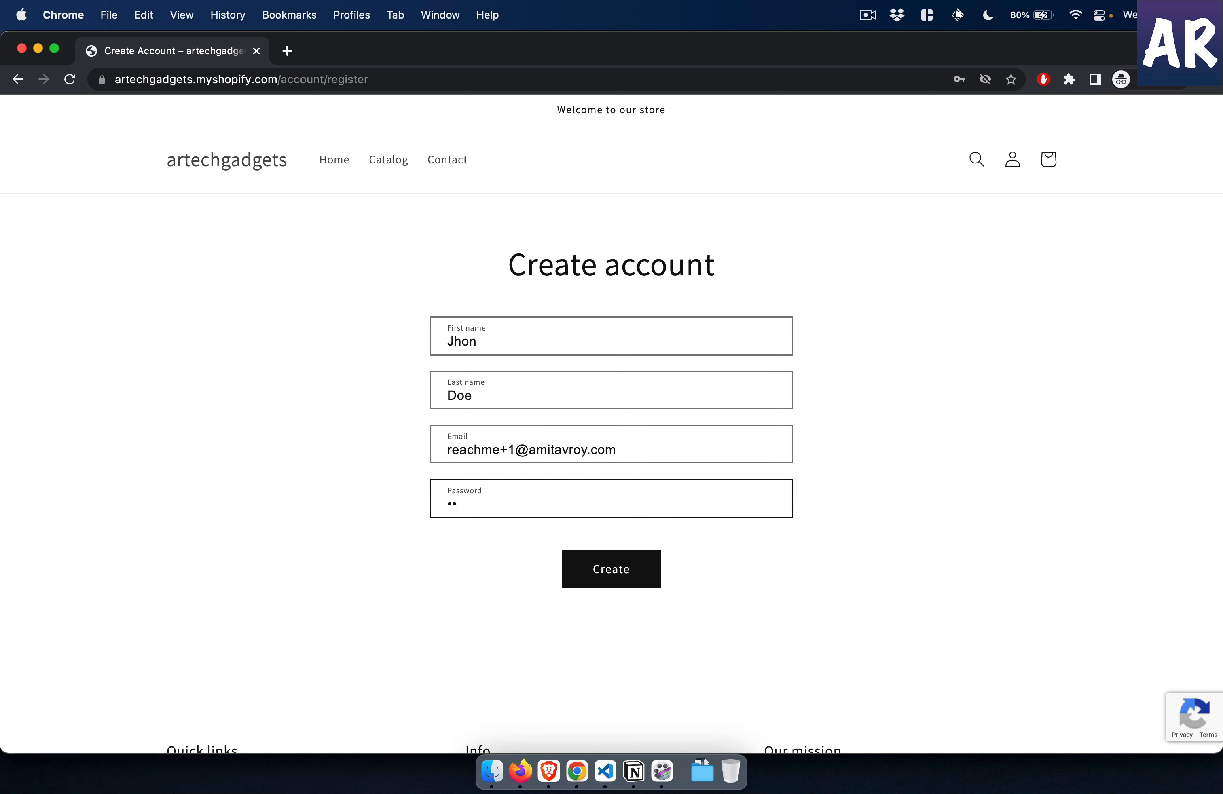
type("••••••••••")
left_click(621, 572)
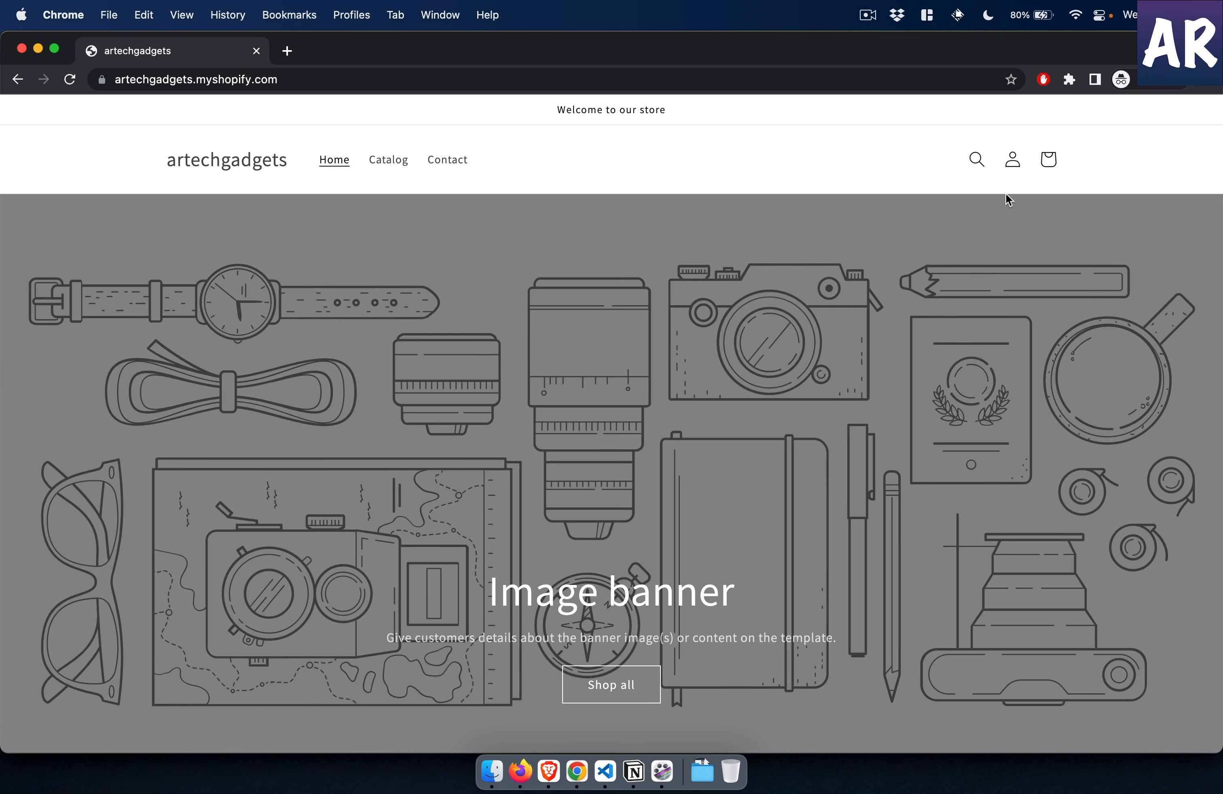
- Look for the new customer on the storefront account page, in the Shopify customer list and in Klaviyo's refreshed profile list
left_click(1012, 163)
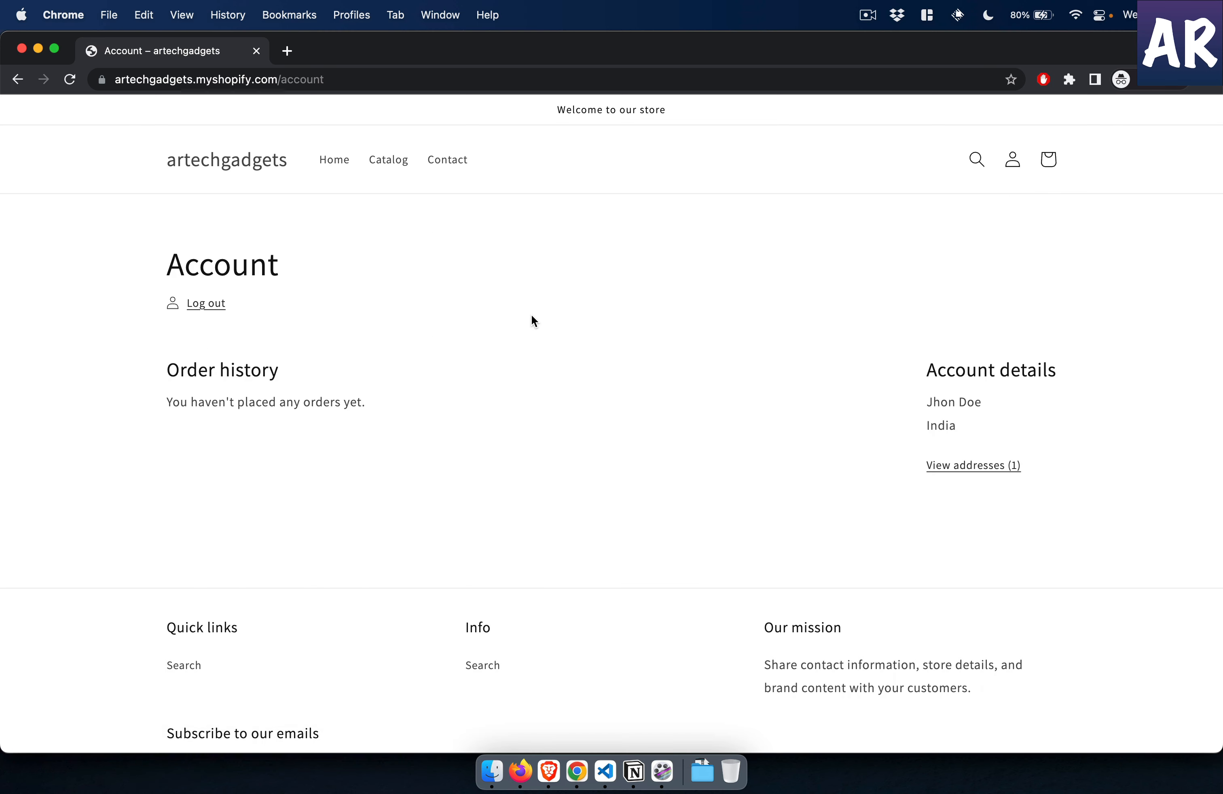
key("super+grave")
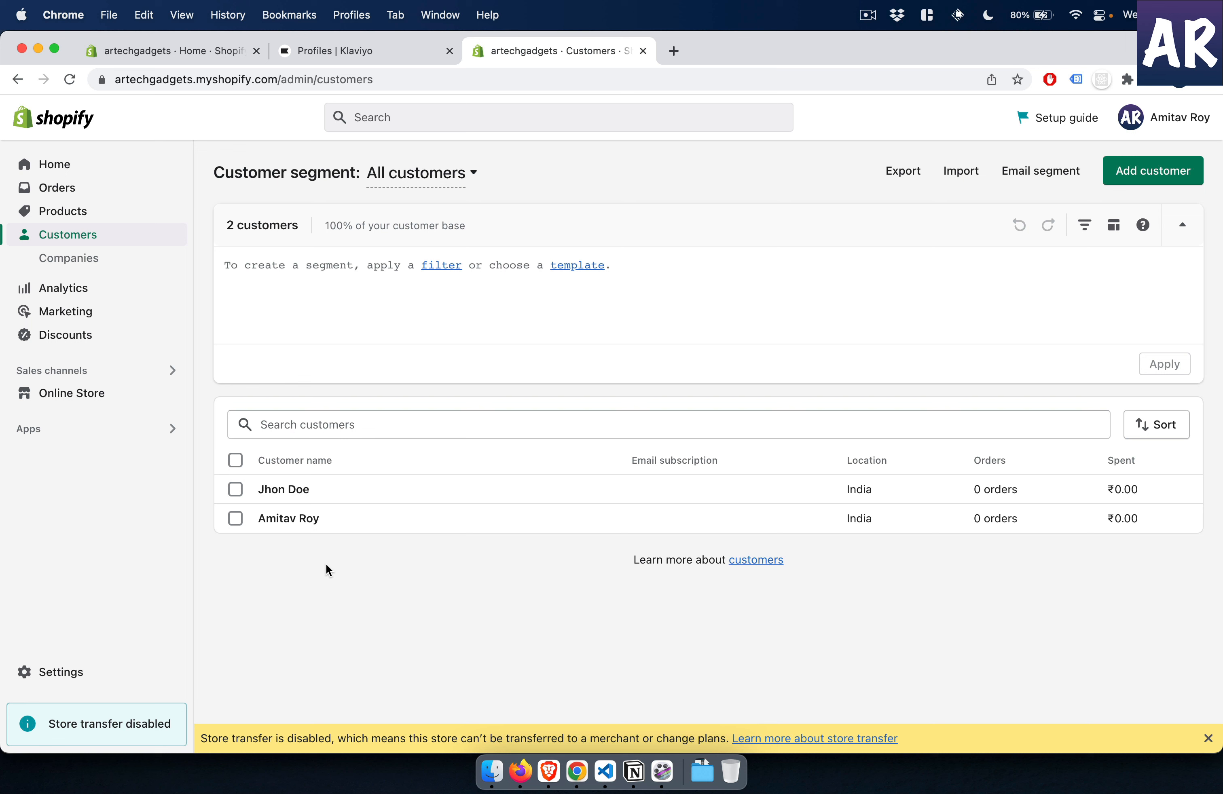
left_click(77, 83)
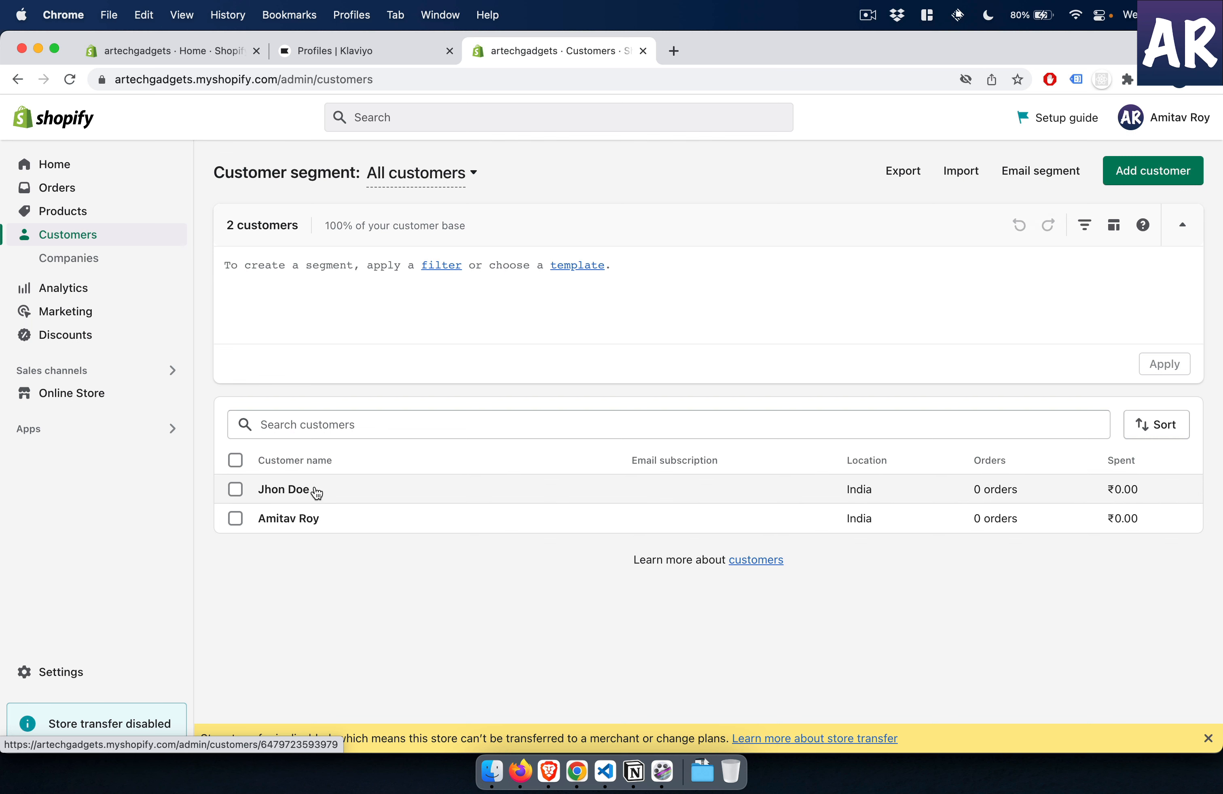
left_click(332, 51)
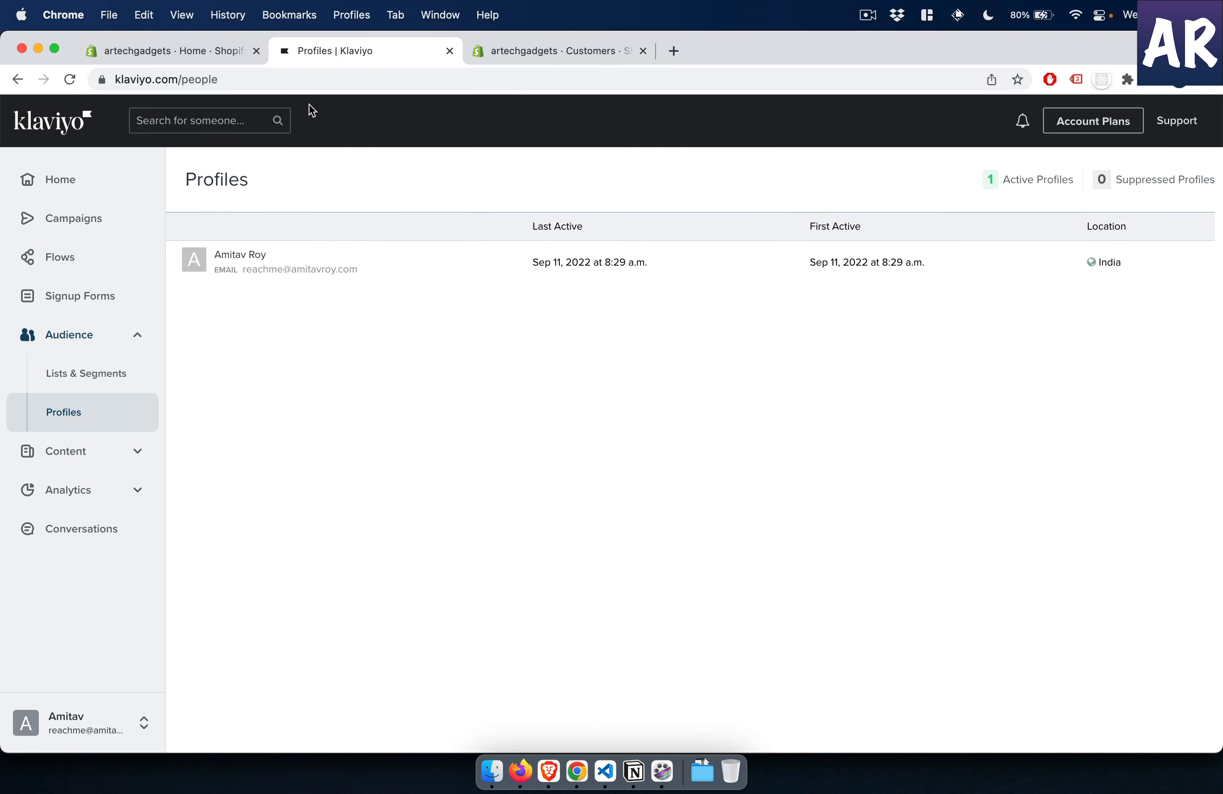
left_click(71, 81)
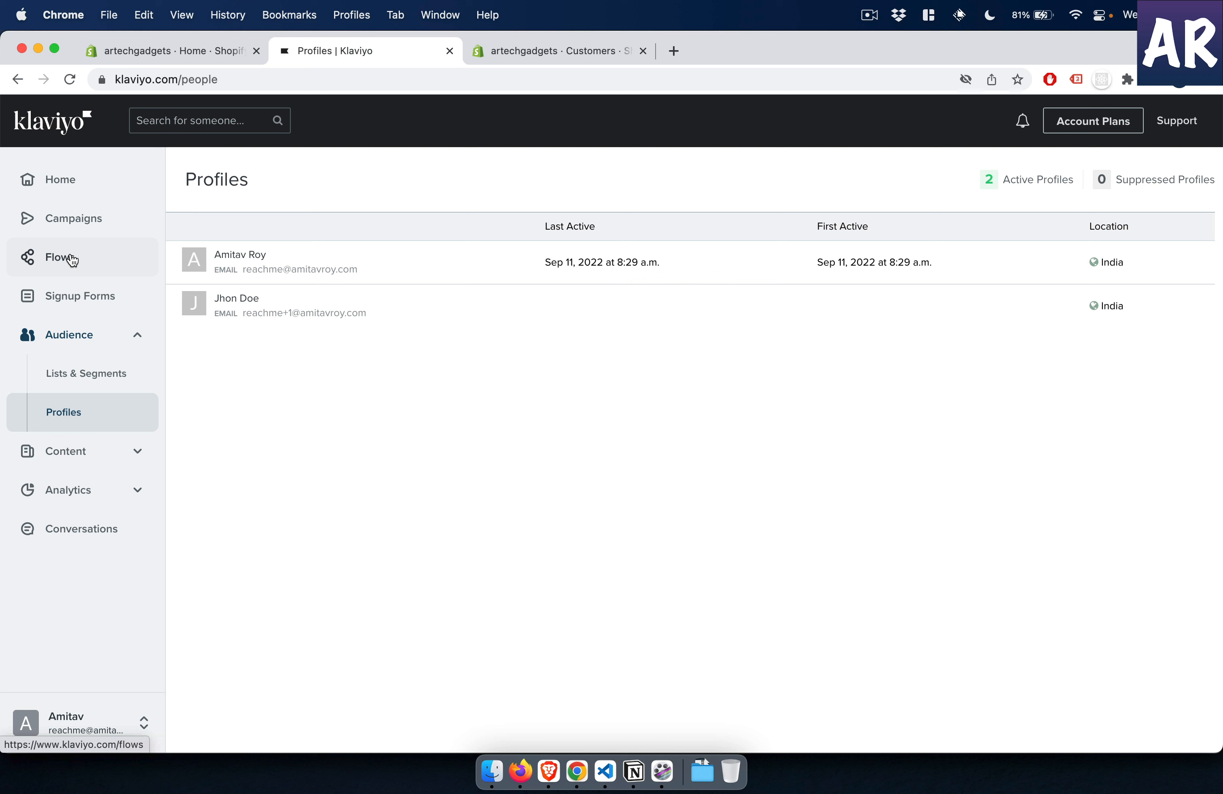
key("super+shift+2")
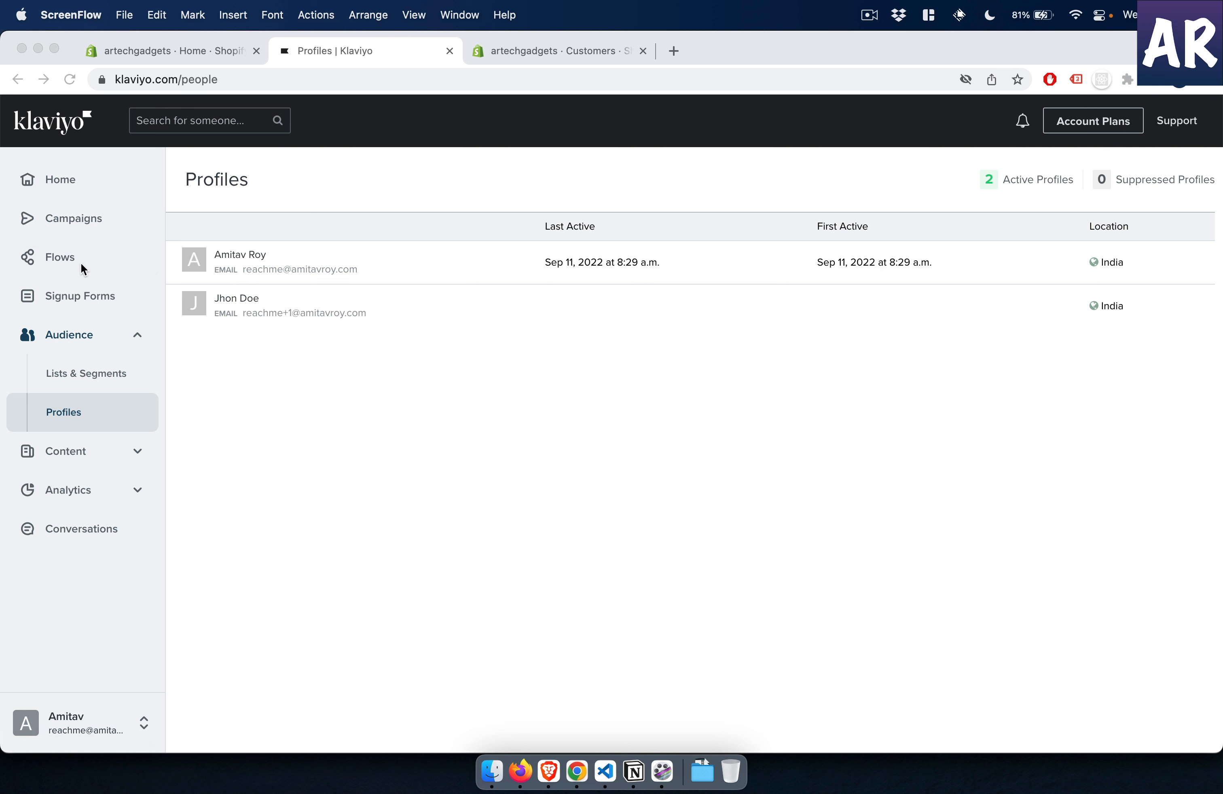
left_click(201, 227)
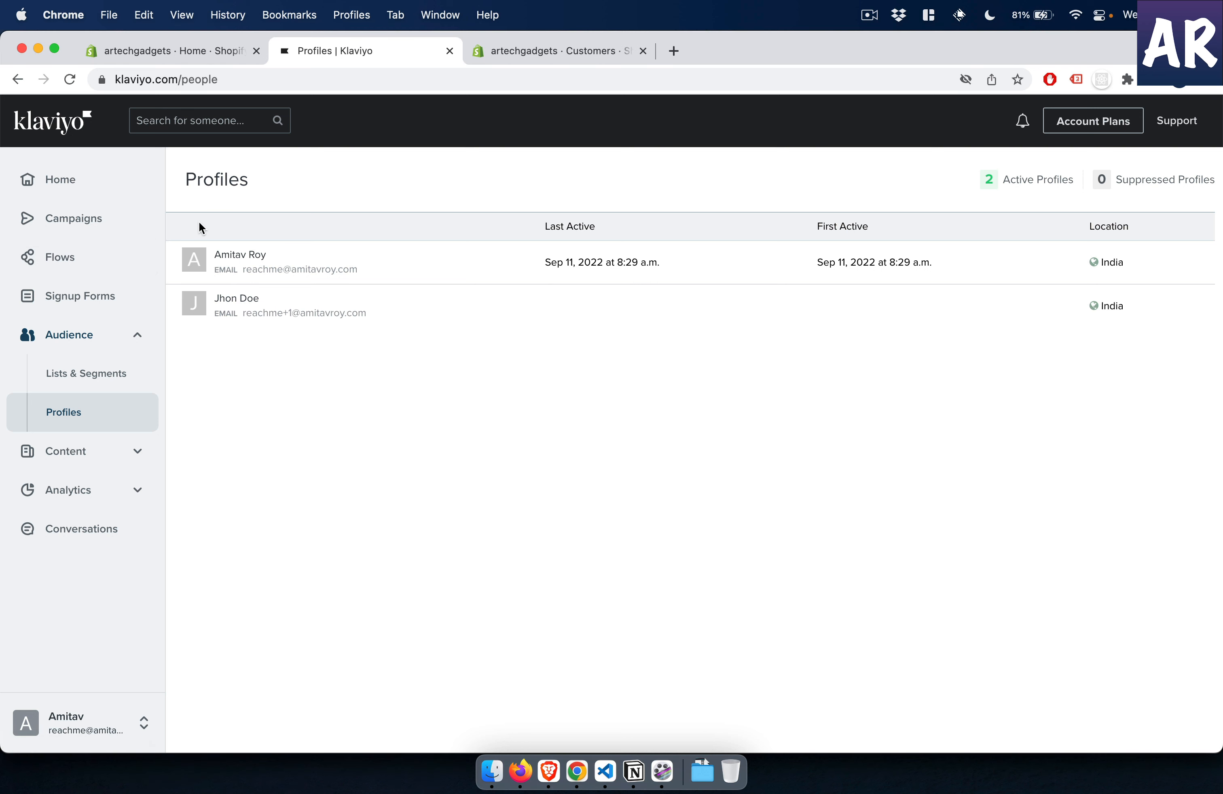
- Start the prebuilt Abandoned Cart flow in Klaviyo and review its Checkout Started trigger setup
left_click(64, 255)
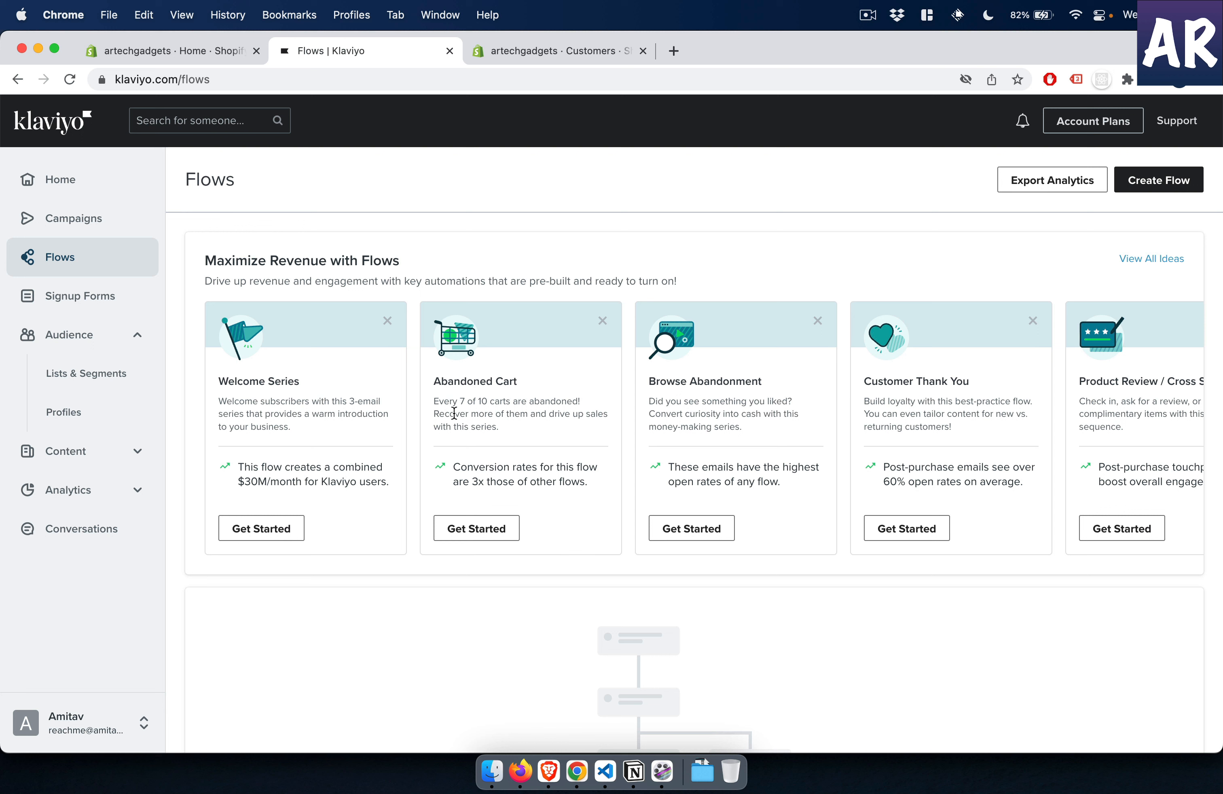
left_click(476, 529)
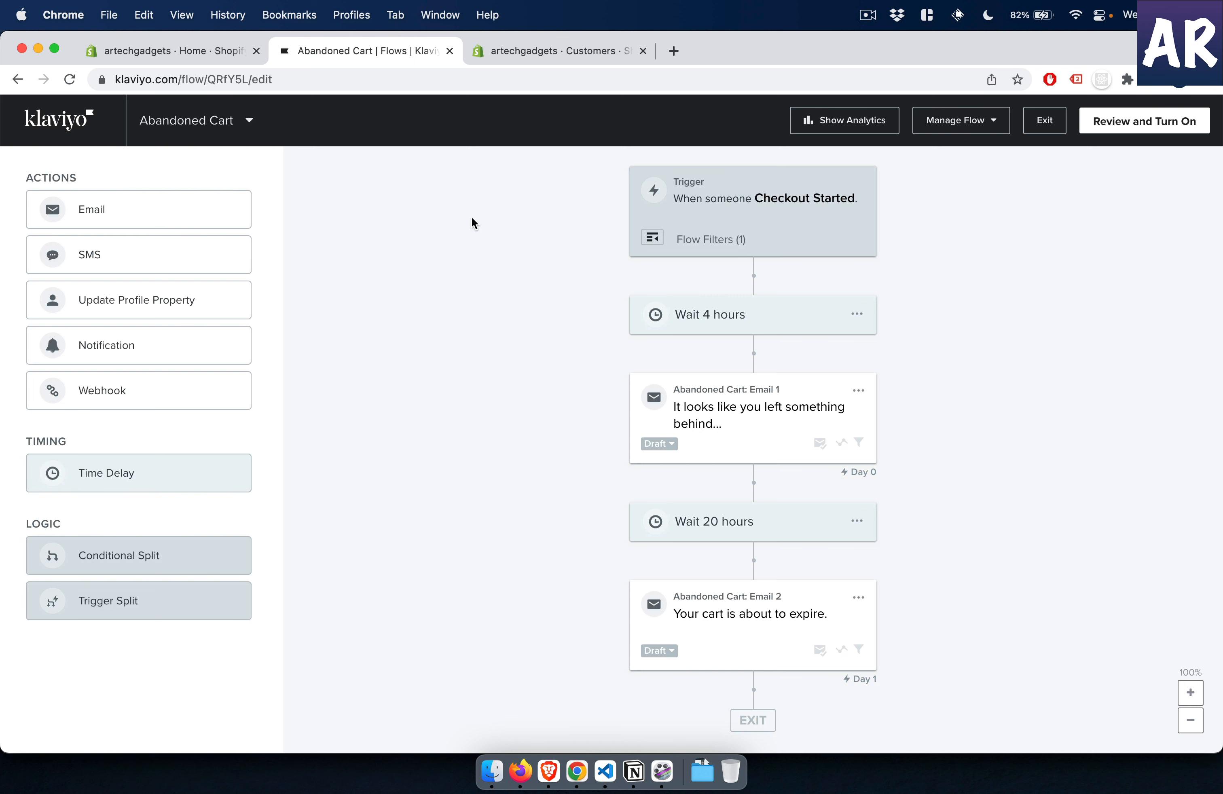
mouse_move(191, 204)
left_mouse_down()
mouse_move(764, 244)
mouse_move(773, 266)
mouse_move(759, 302)
mouse_move(467, 228)
mouse_move(171, 191)
left_mouse_up()
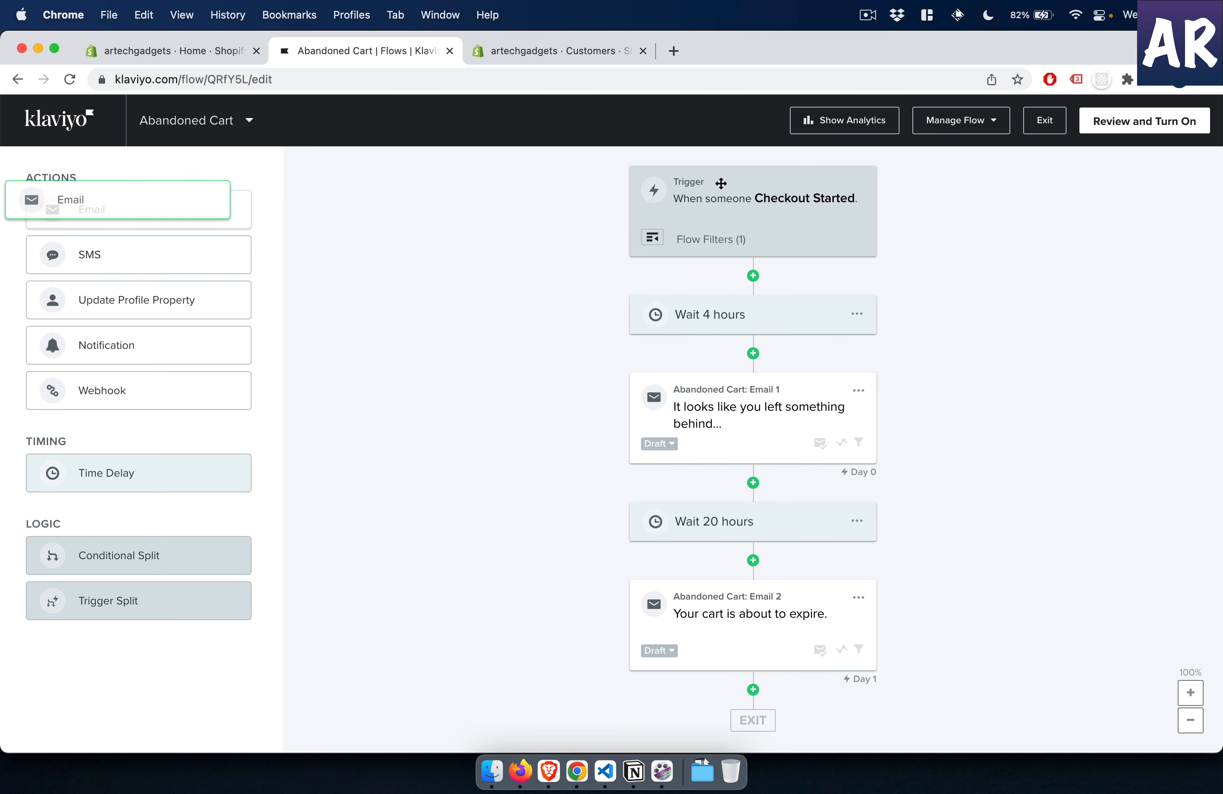
left_click(804, 207)
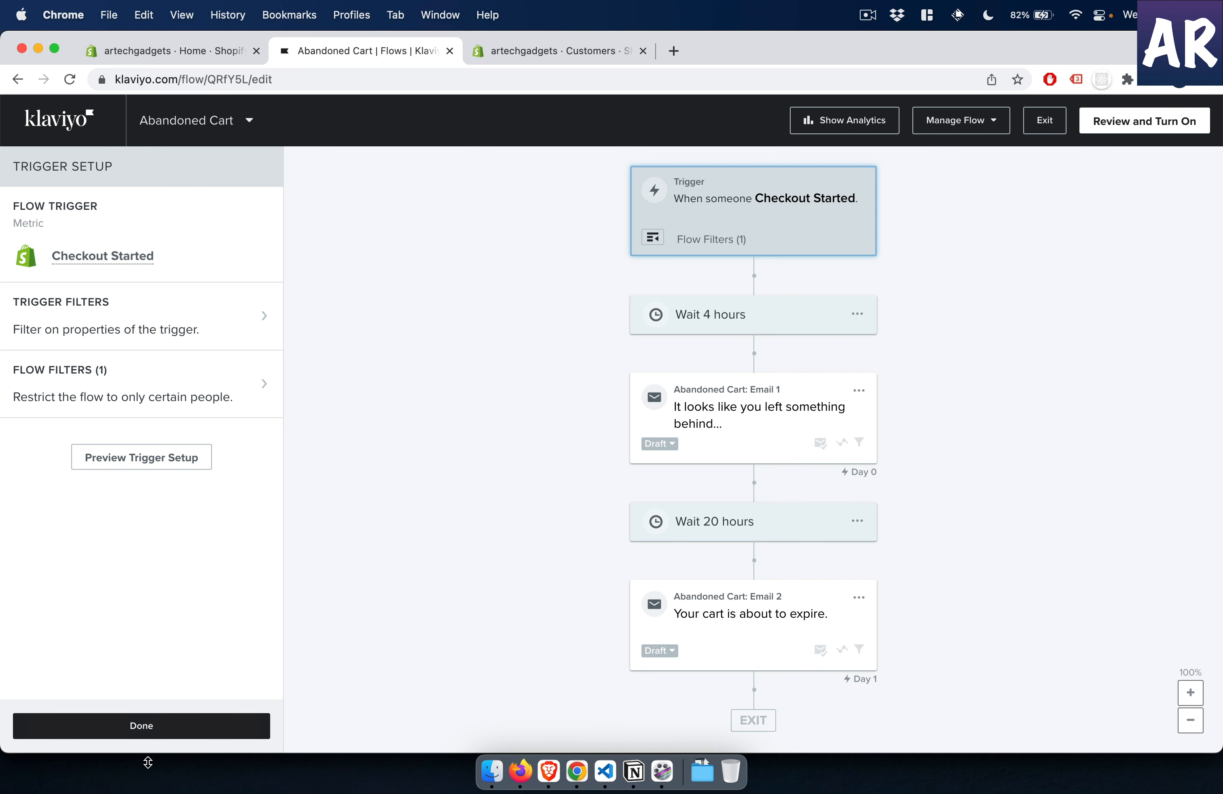
left_click(184, 739)
- Set the time delay before the first abandoned cart email to 1 minute
left_click(727, 320)
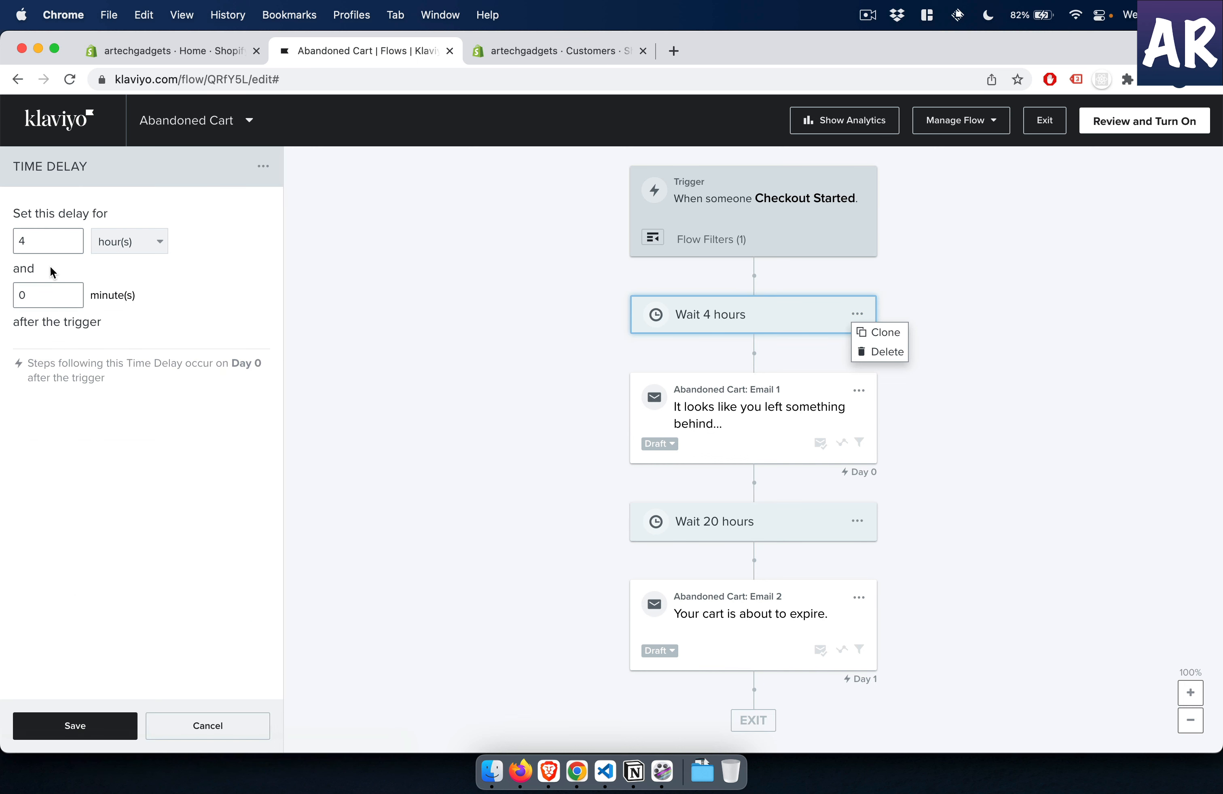
double_click(58, 241)
type("1")
left_click(123, 238)
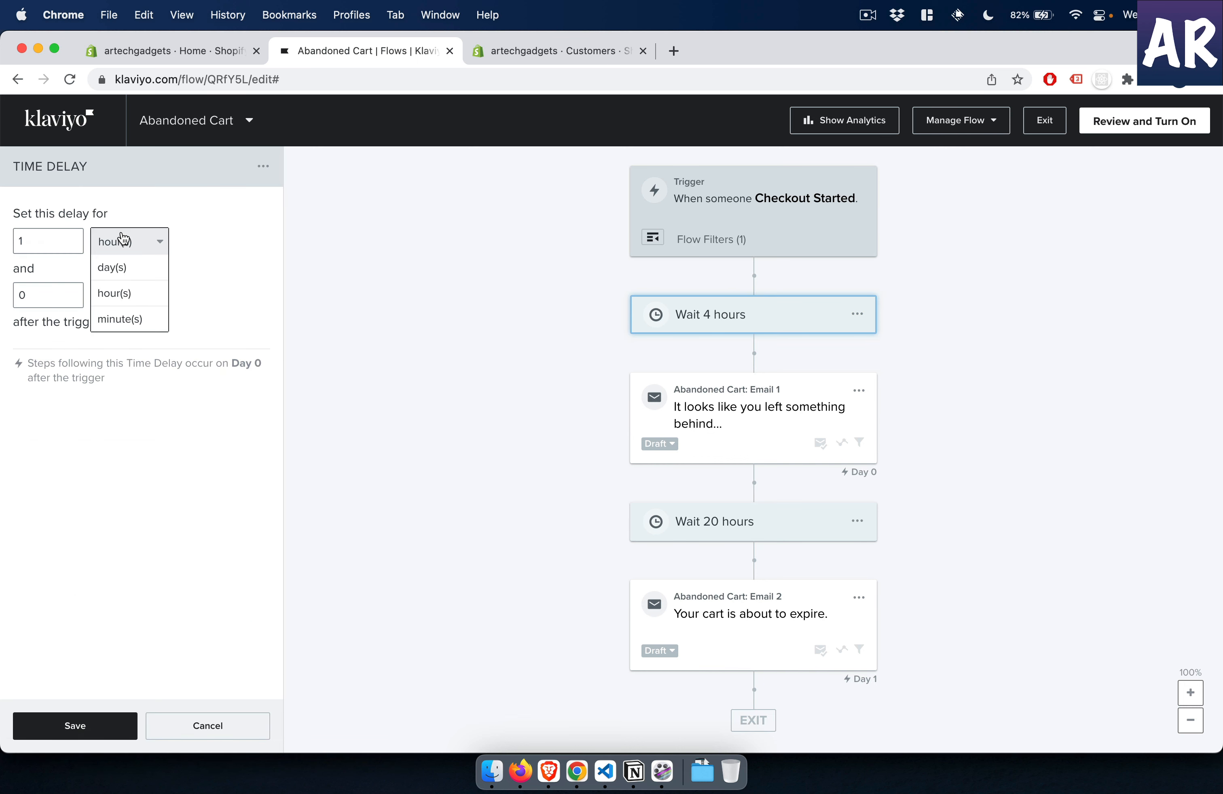
left_click(122, 318)
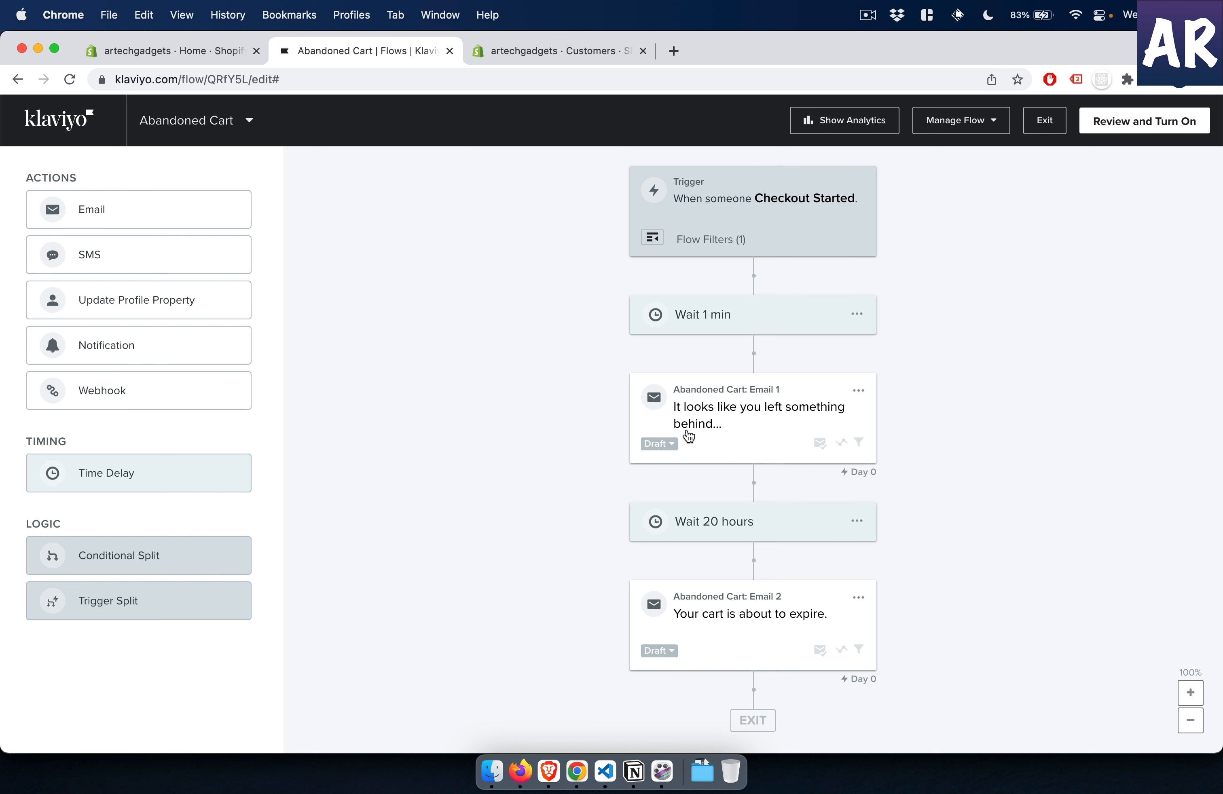
- Switch the status of Abandoned Cart: Email 1 to Live and dismiss the congratulations dialog
left_click(670, 444)
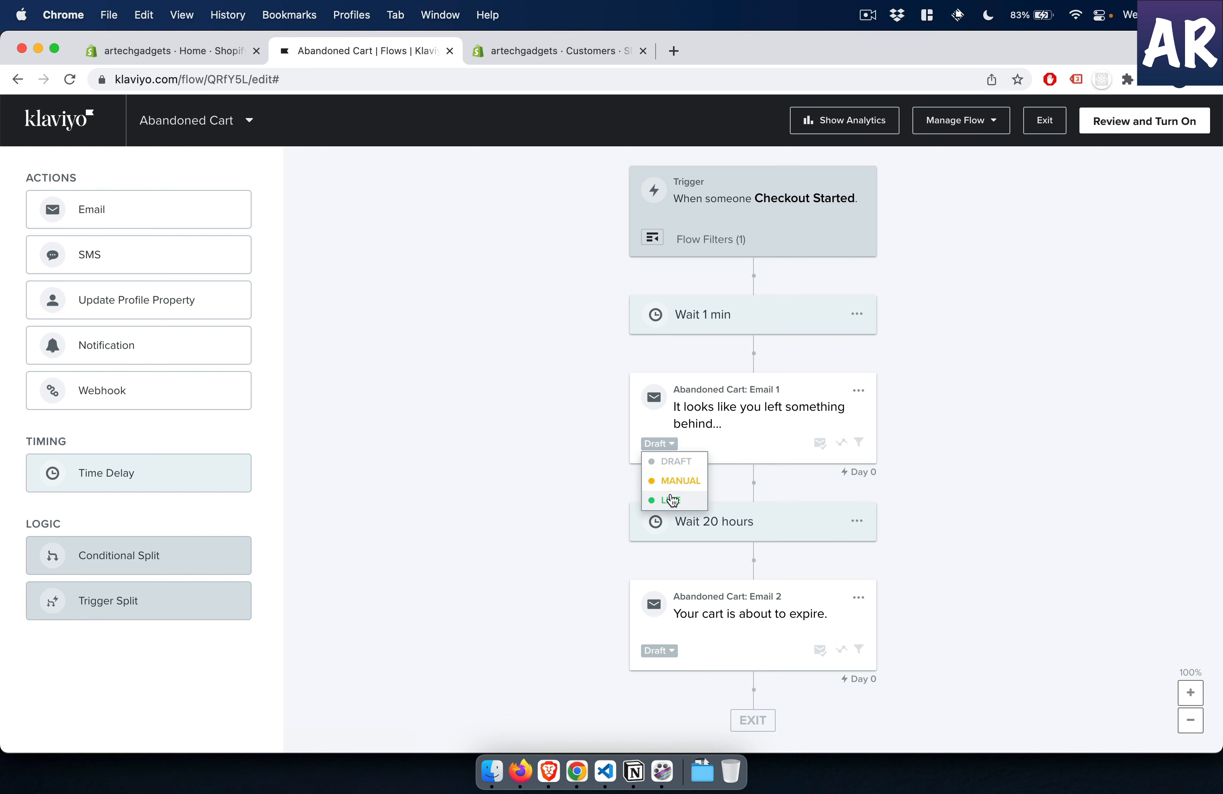
left_click(672, 500)
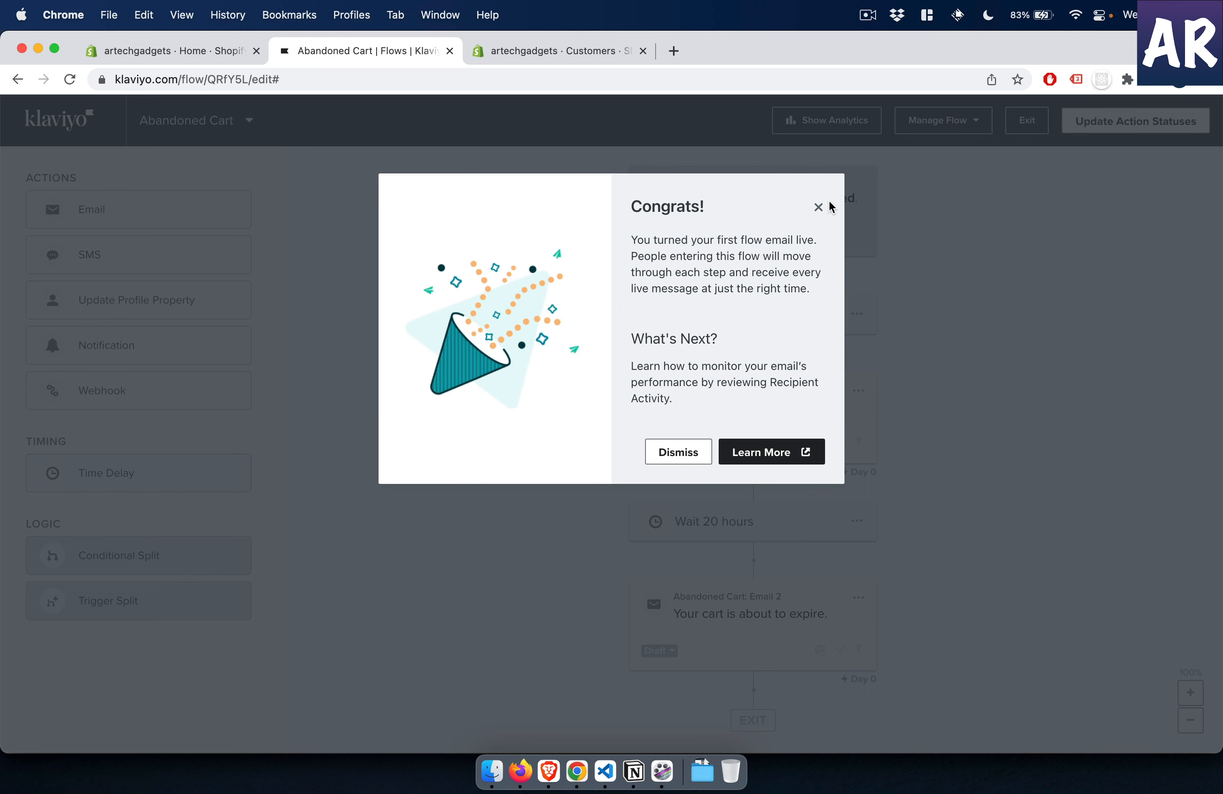
left_click(826, 207)
- Set the time delay between the two abandoned cart emails to 2 minutes and save it
left_click(719, 528)
left_click(32, 241)
double_click(32, 241)
type("2")
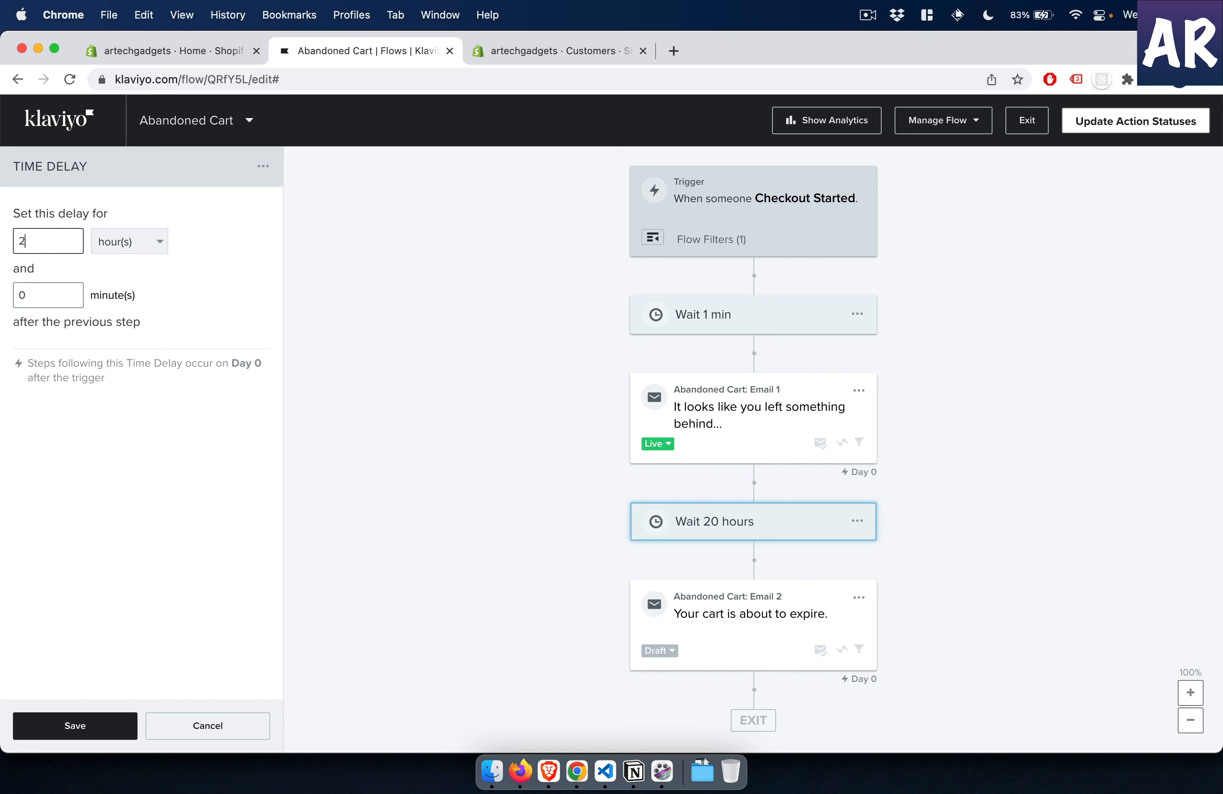
left_click(128, 243)
left_click(127, 318)
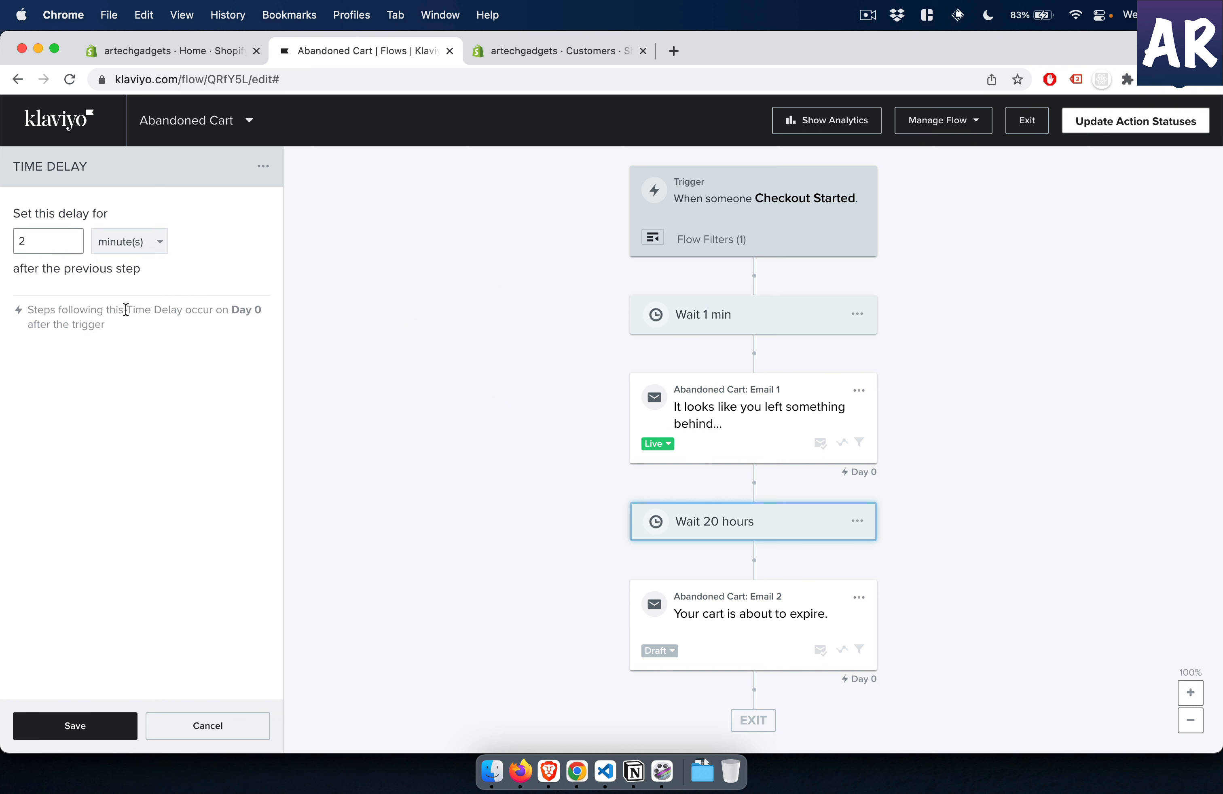
left_click(77, 722)
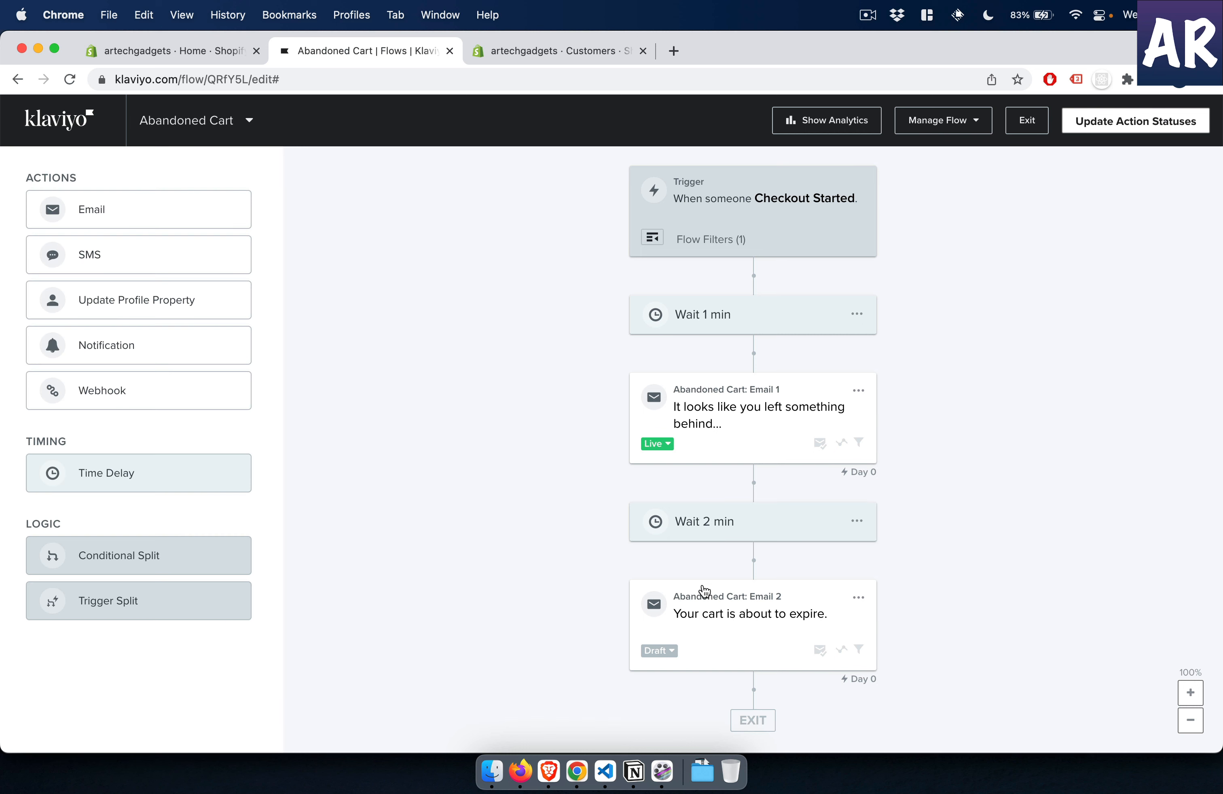
- Set Abandoned Cart: Email 2 to Live, update all of the flow's action statuses to Live, and return to the flows list
left_click(666, 651)
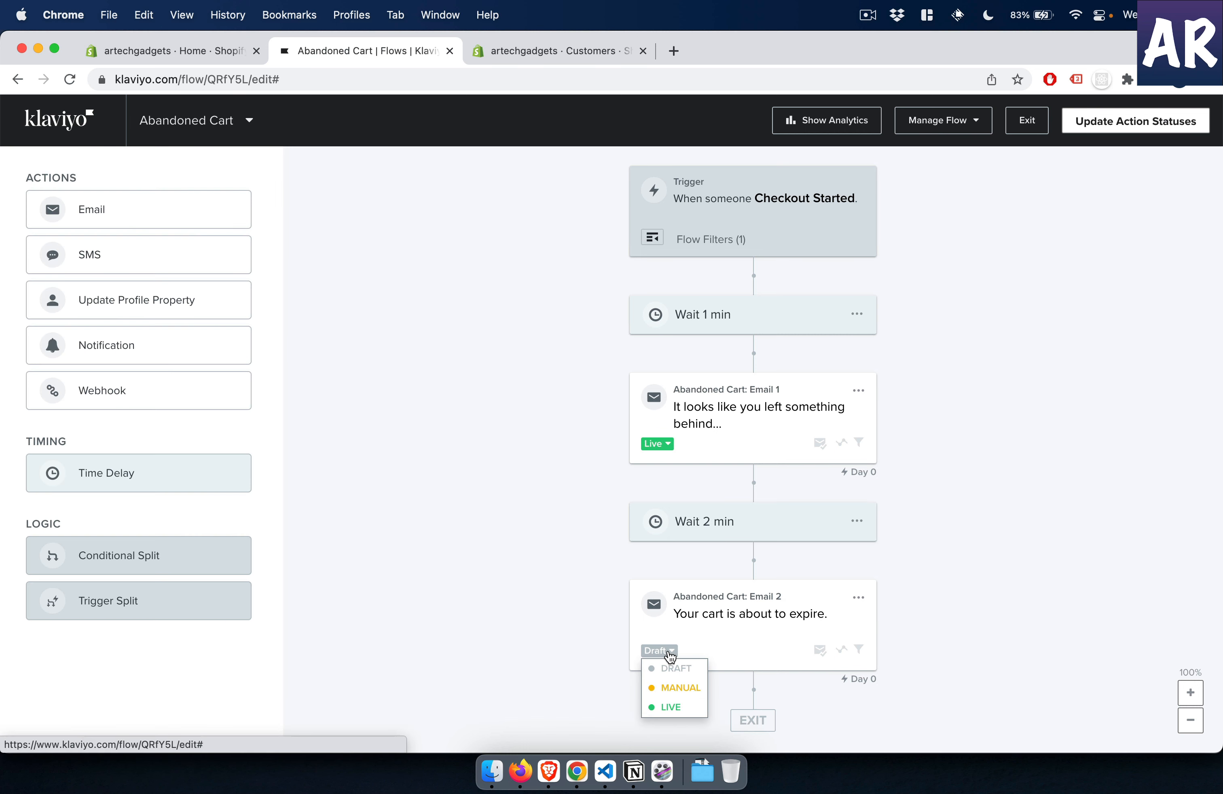
left_click(670, 708)
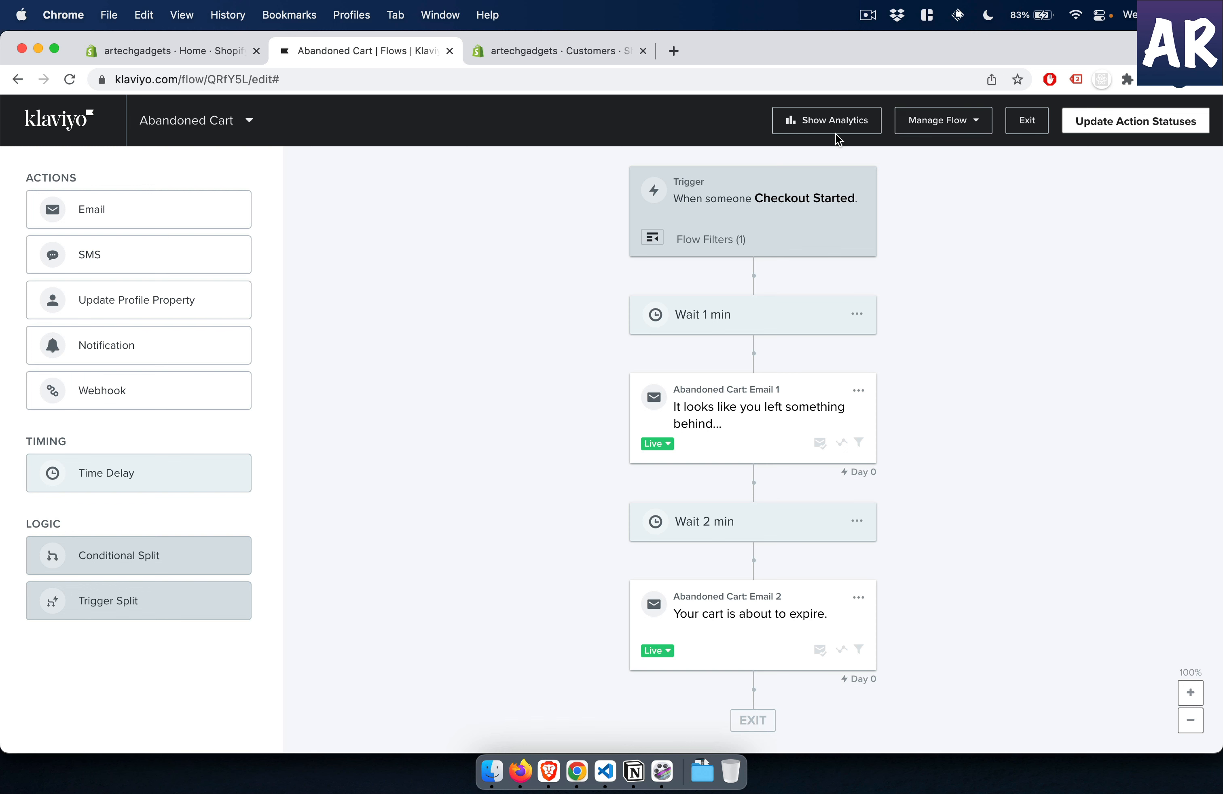
left_click(1122, 126)
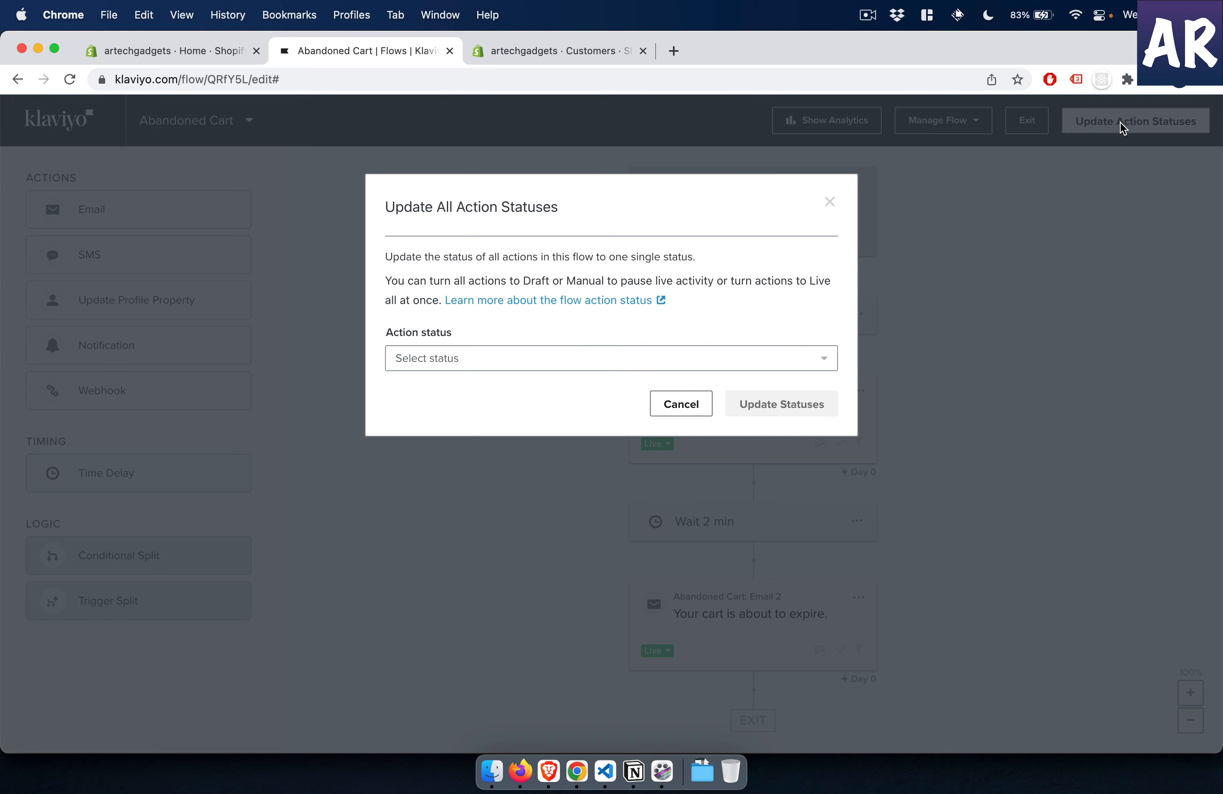
left_click(633, 364)
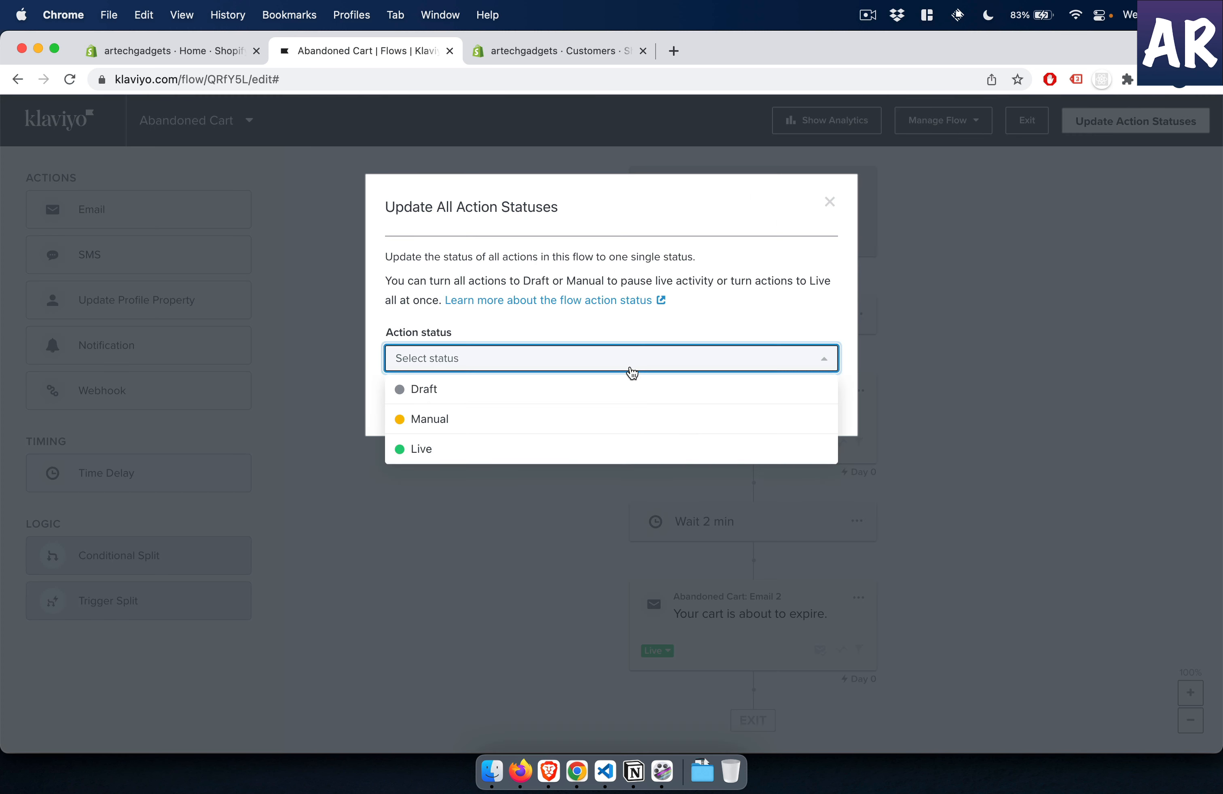
left_click(573, 445)
left_click(781, 404)
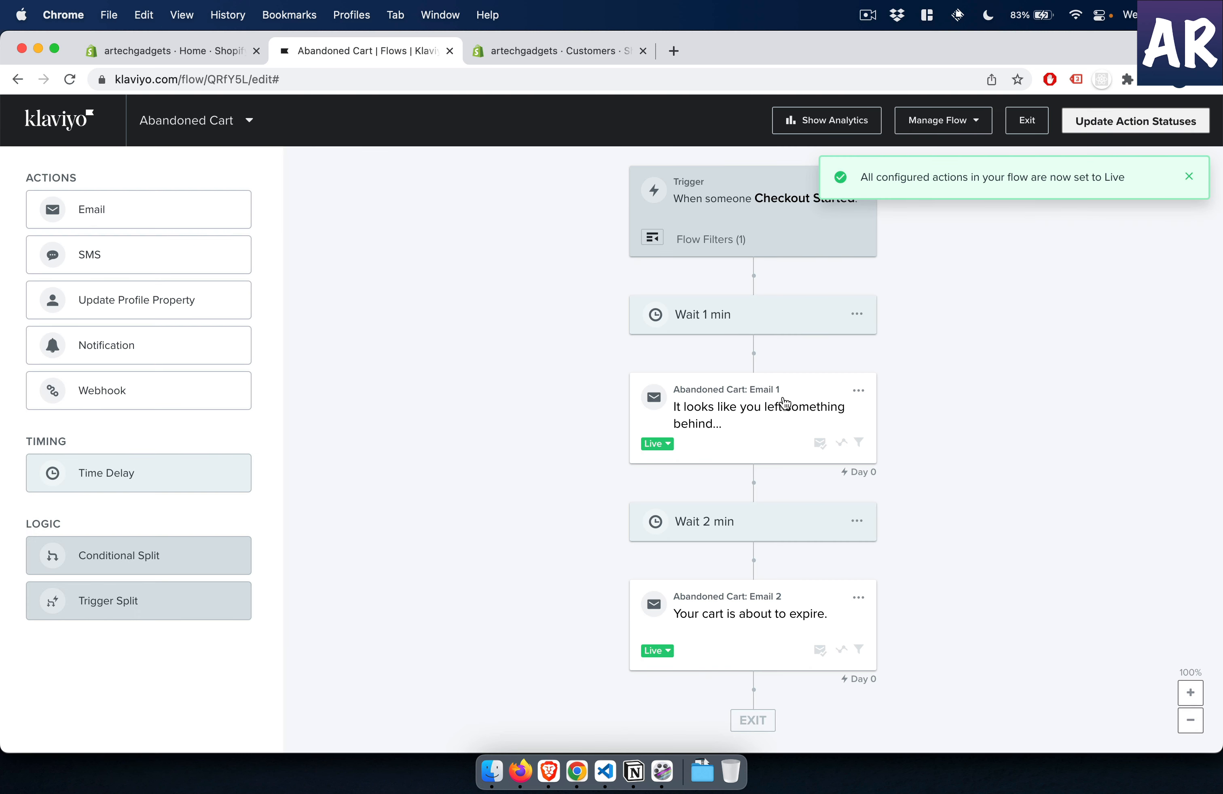
left_click(78, 132)
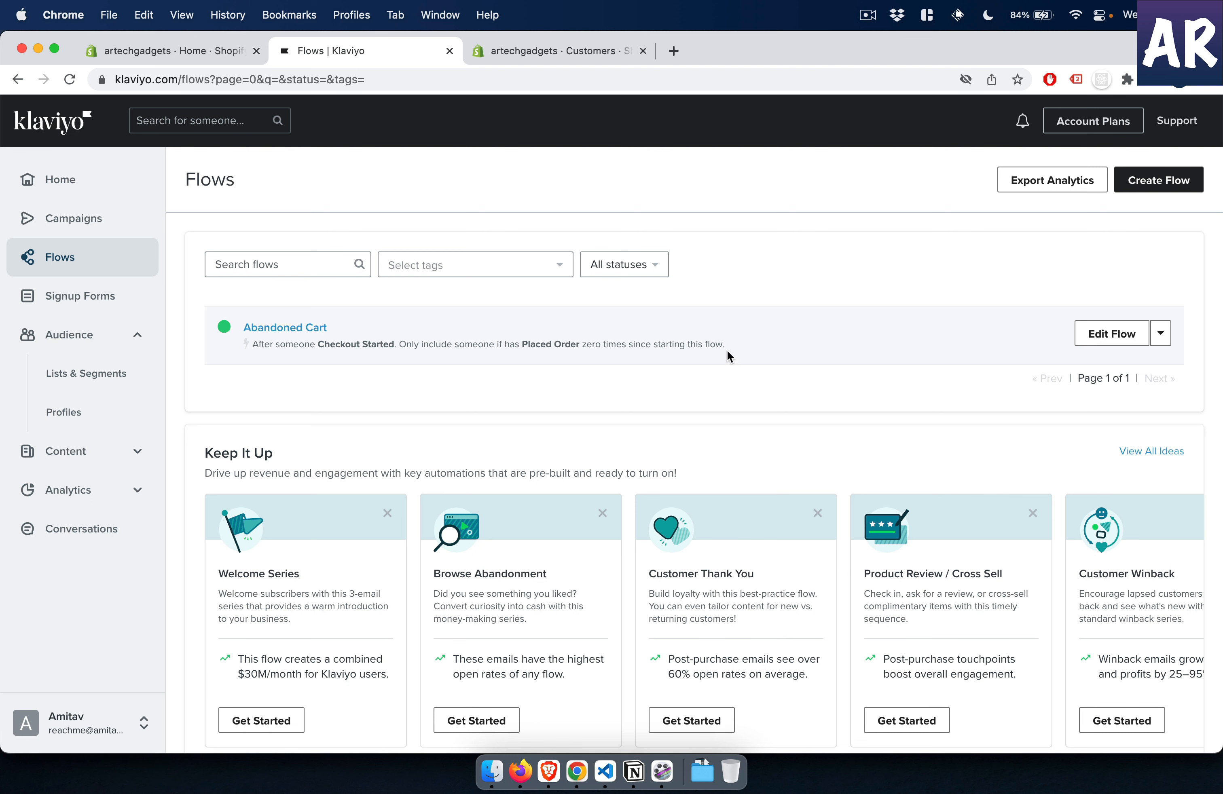
- Switch to the artechgadgets storefront window and start a direct checkout for one unit of the Alfred product
key("super+grave")
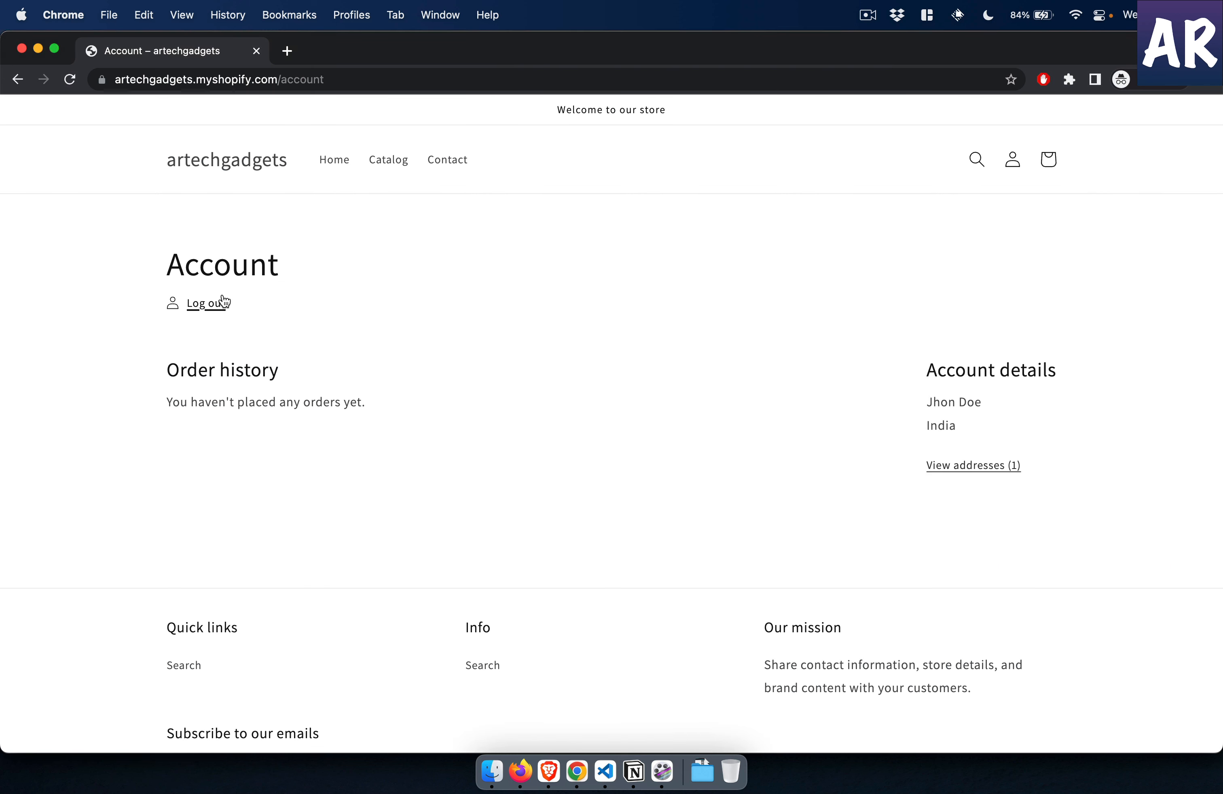
left_click(251, 158)
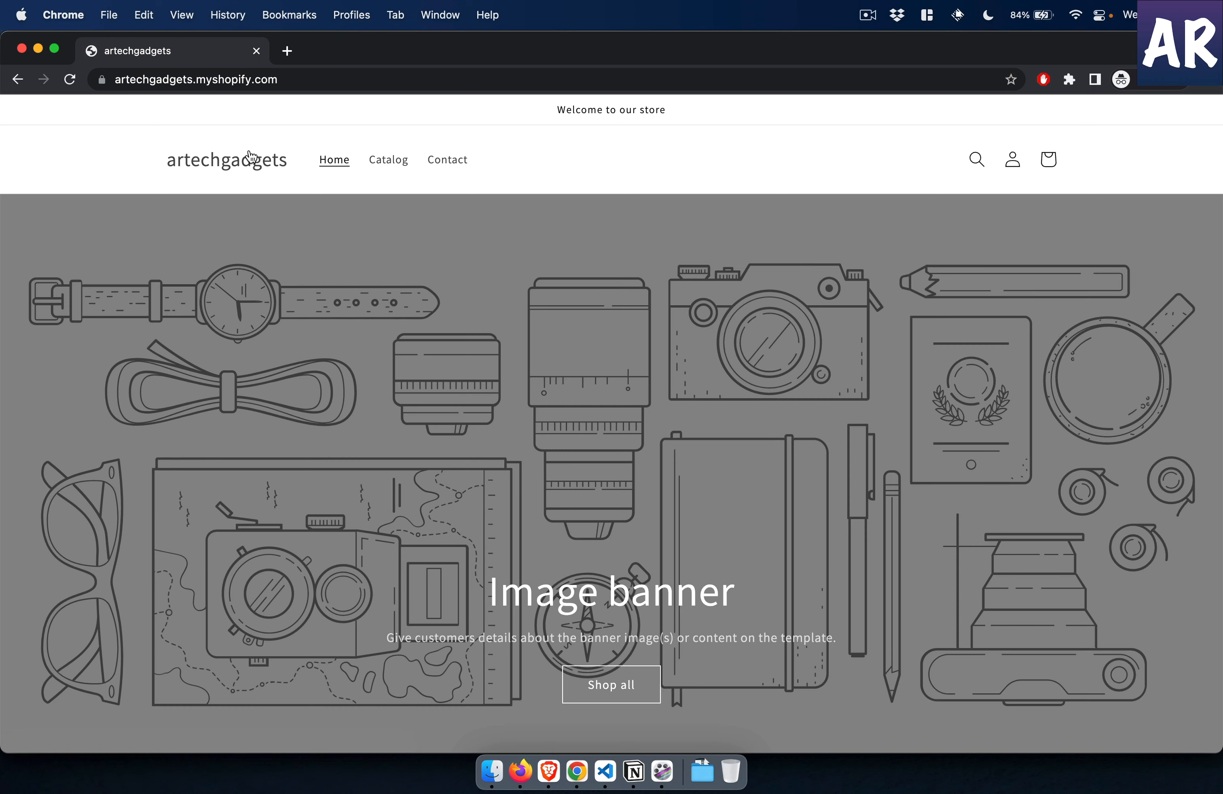
scroll(316, 424, "down", 10)
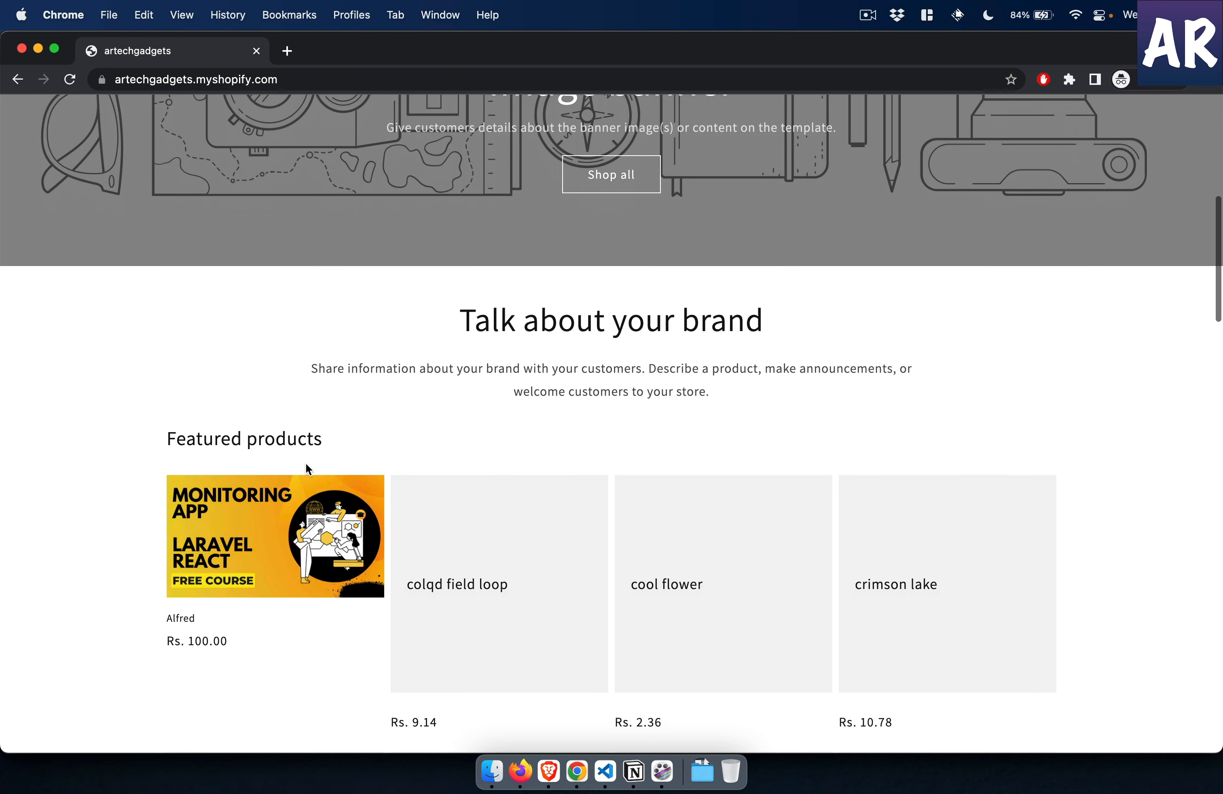
left_click(297, 532)
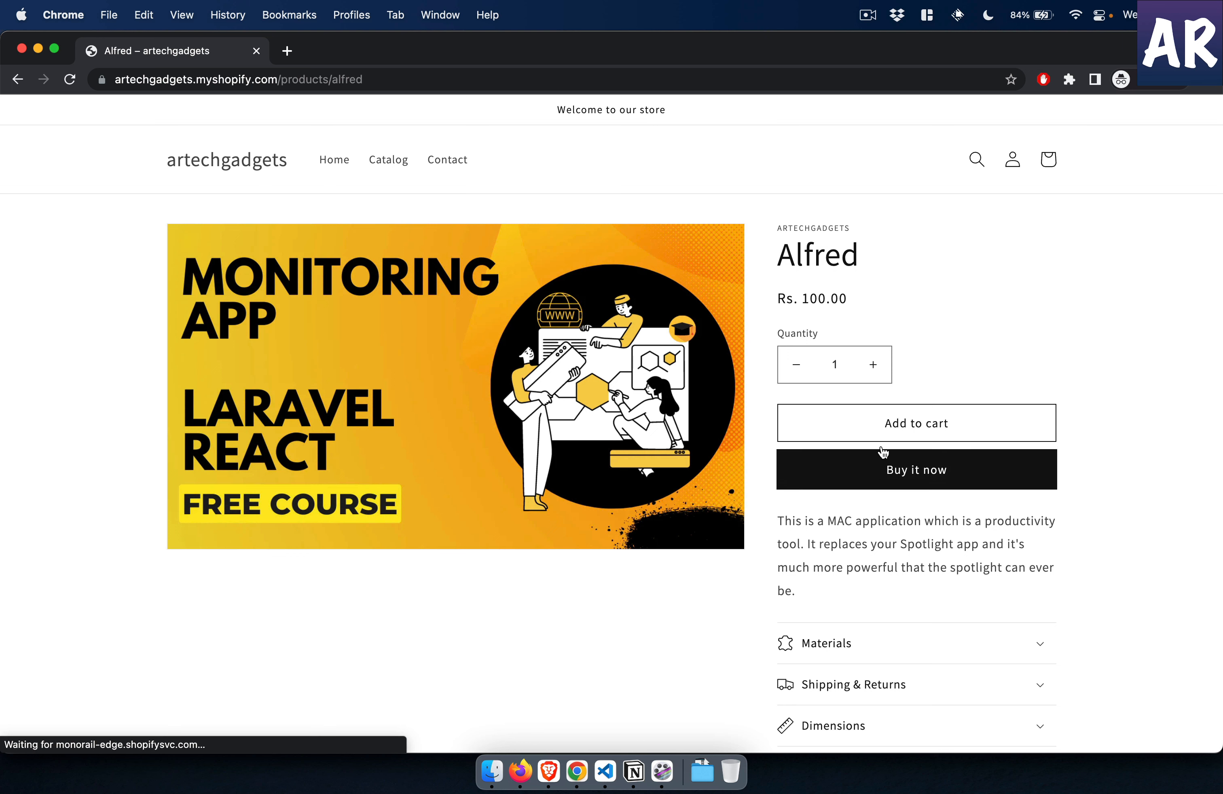
left_click(906, 470)
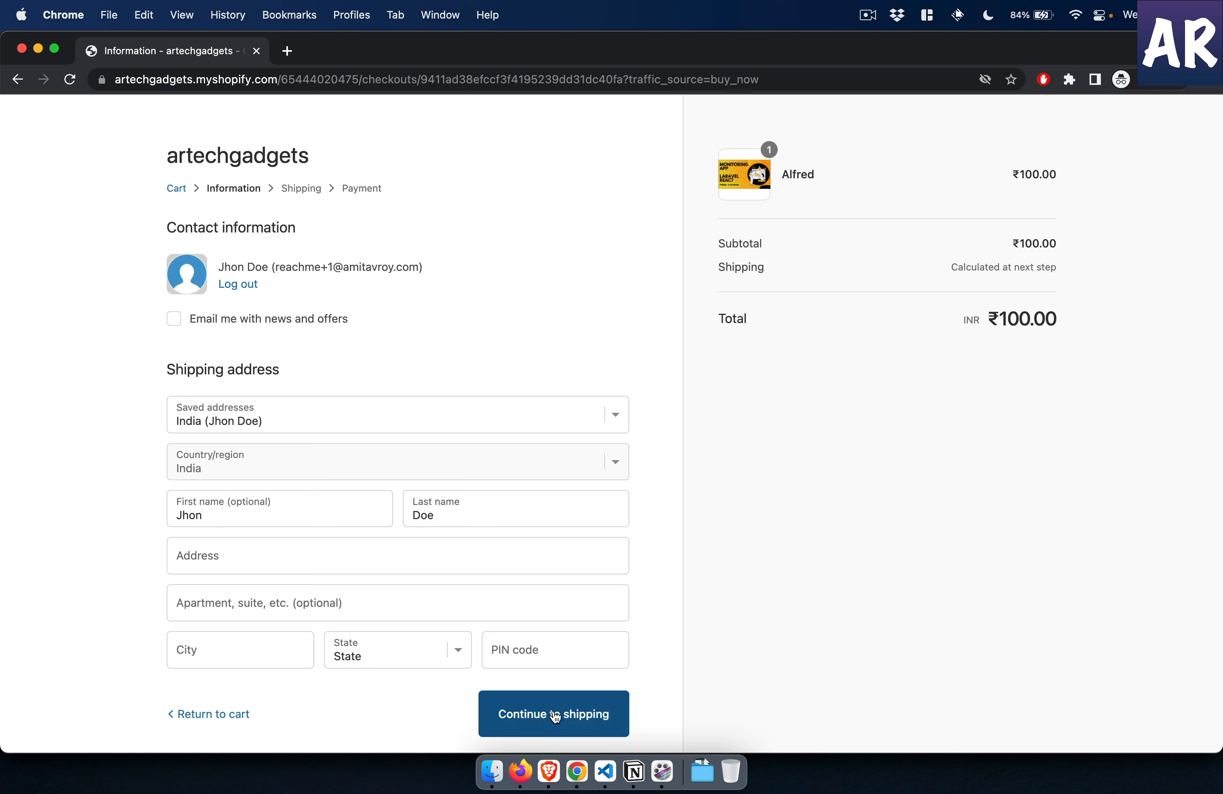
- Fill in the customer's street address and city in the checkout's shipping address form
left_click(520, 717)
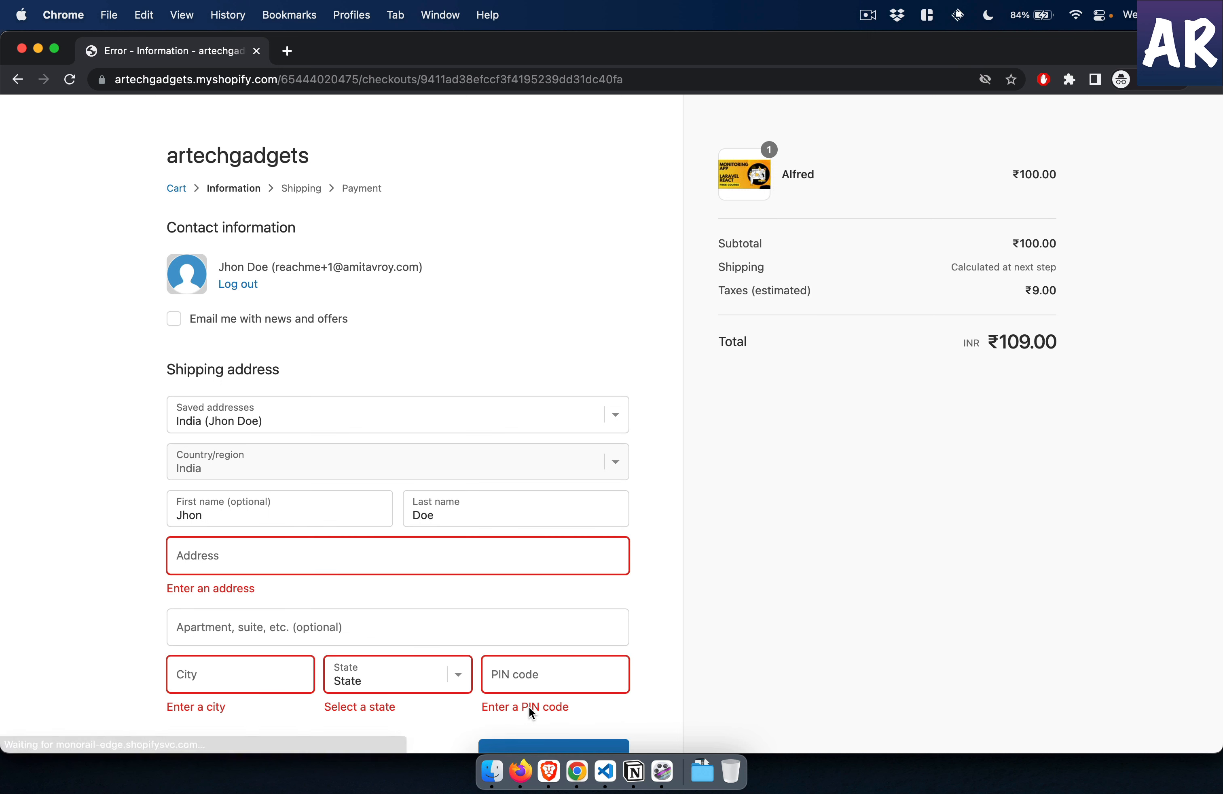
scroll(484, 549, "down", 2)
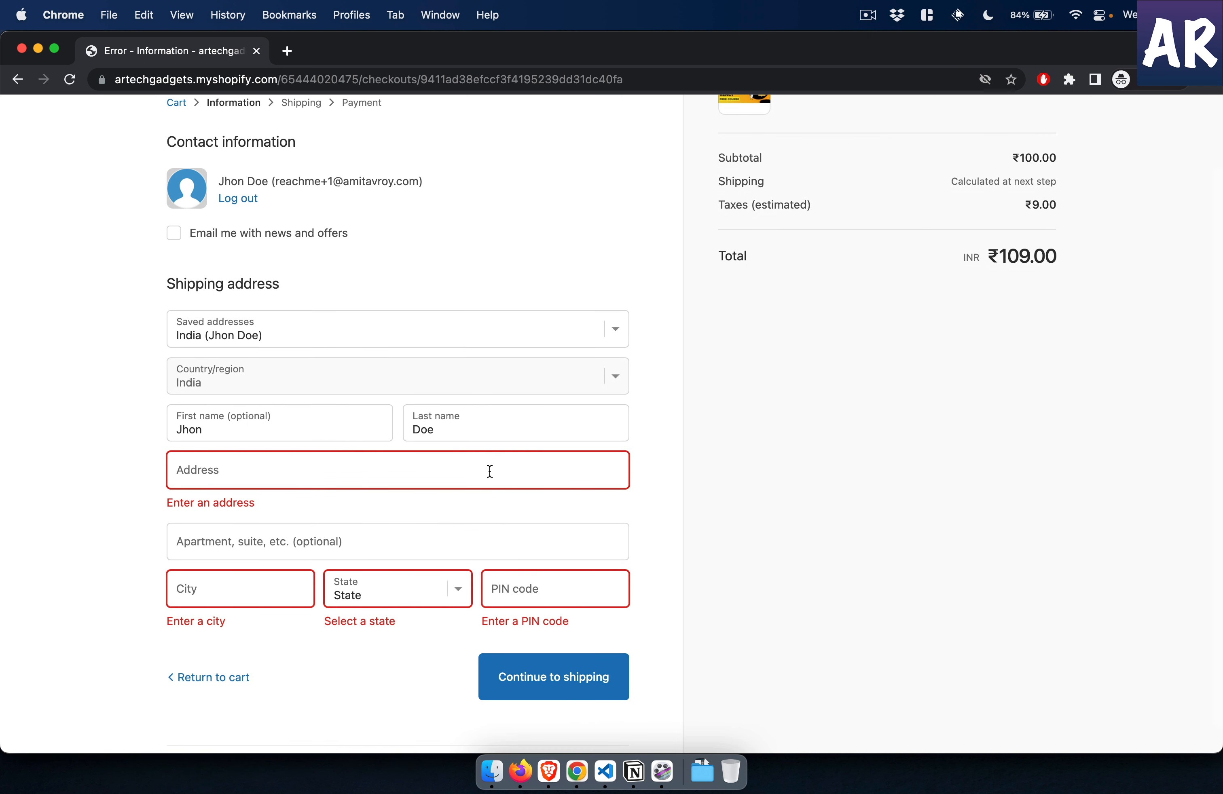
type("So")
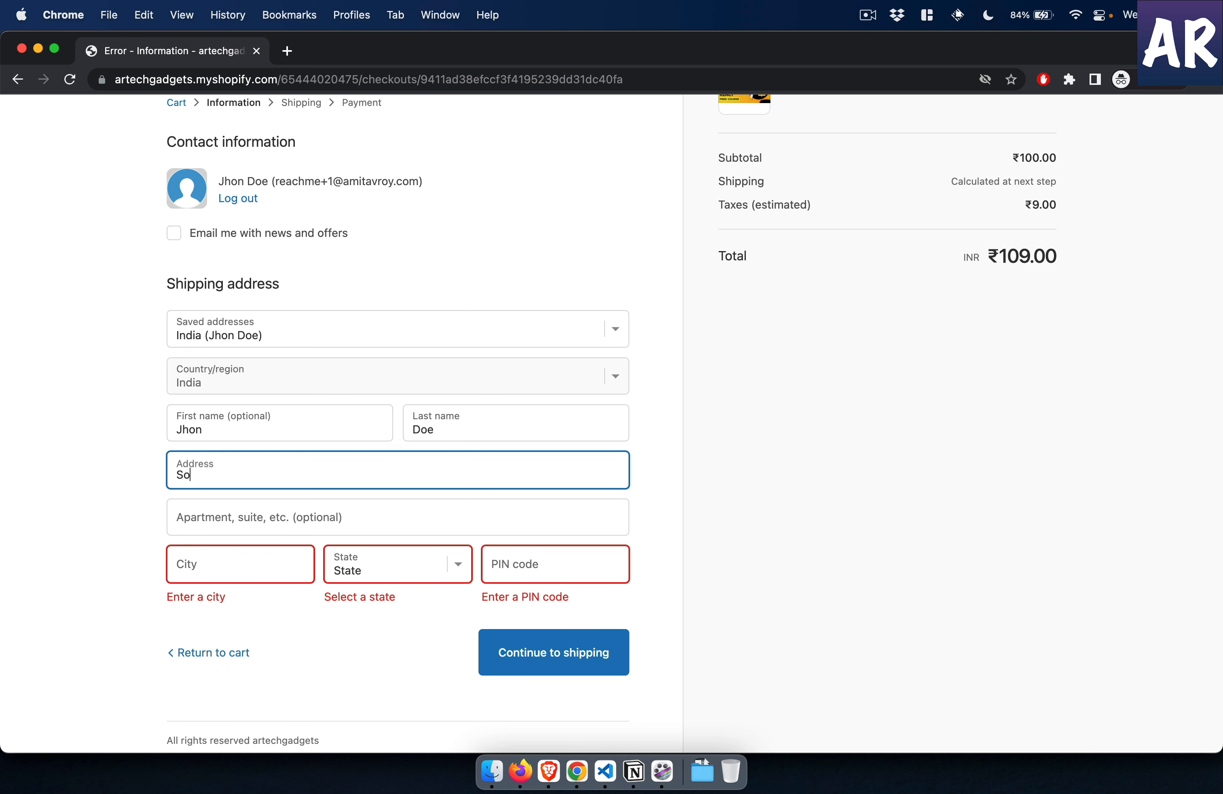
type("mewhere in India")
key("Tab")
key("Tab")
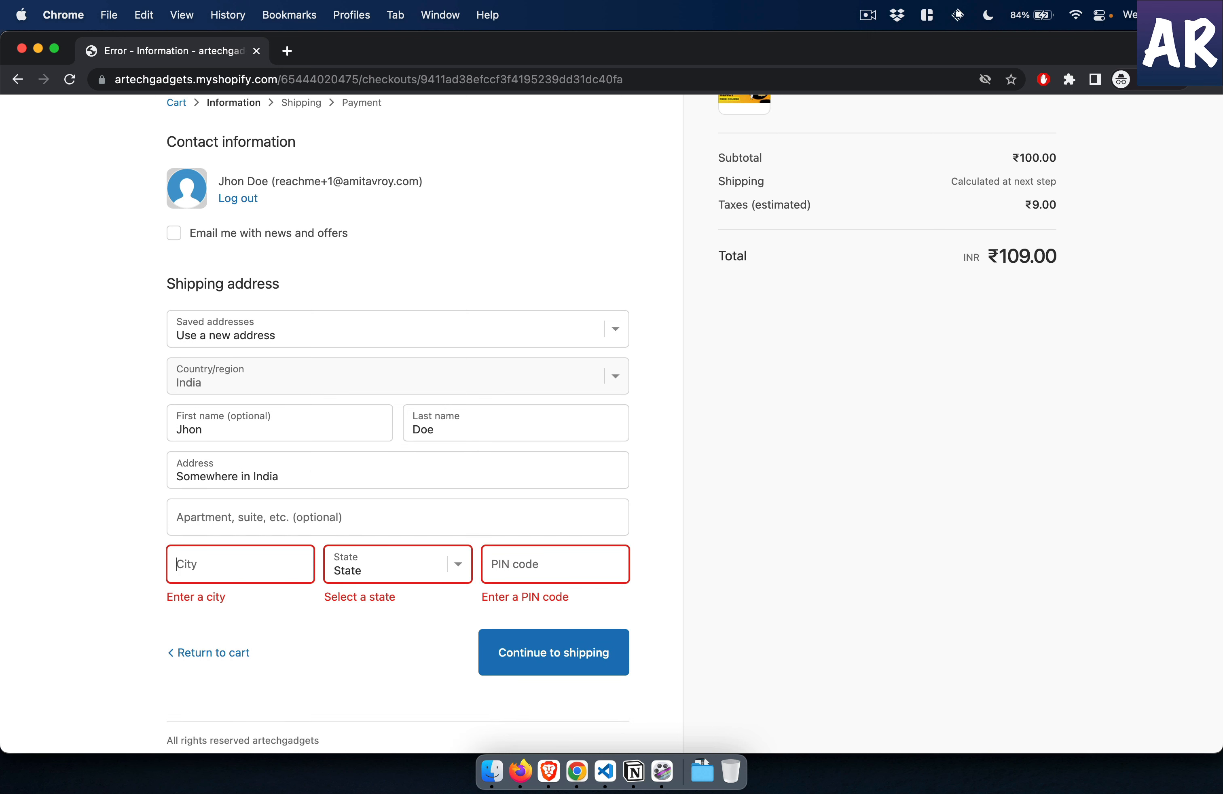
type("Mumbai")
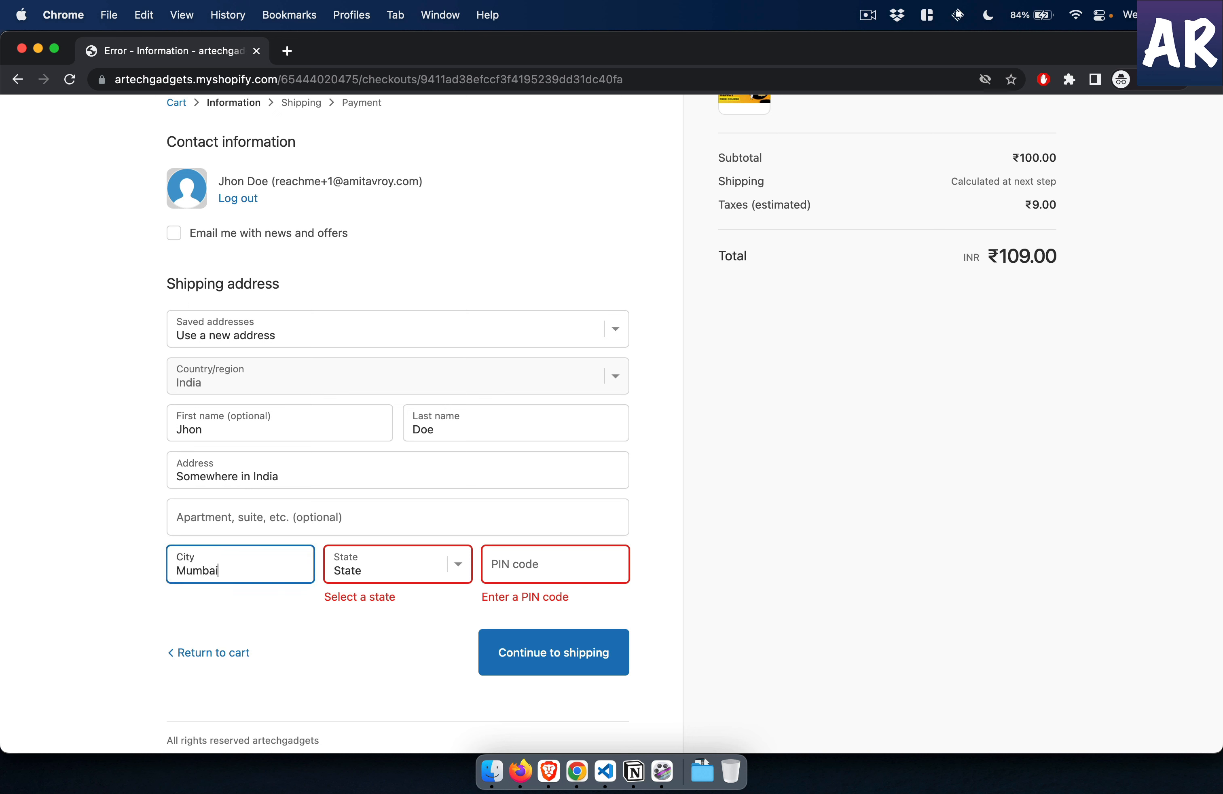
- Select the customer's state in the shipping address form, choosing the one that matches the entered city
key("Tab")
key("n")
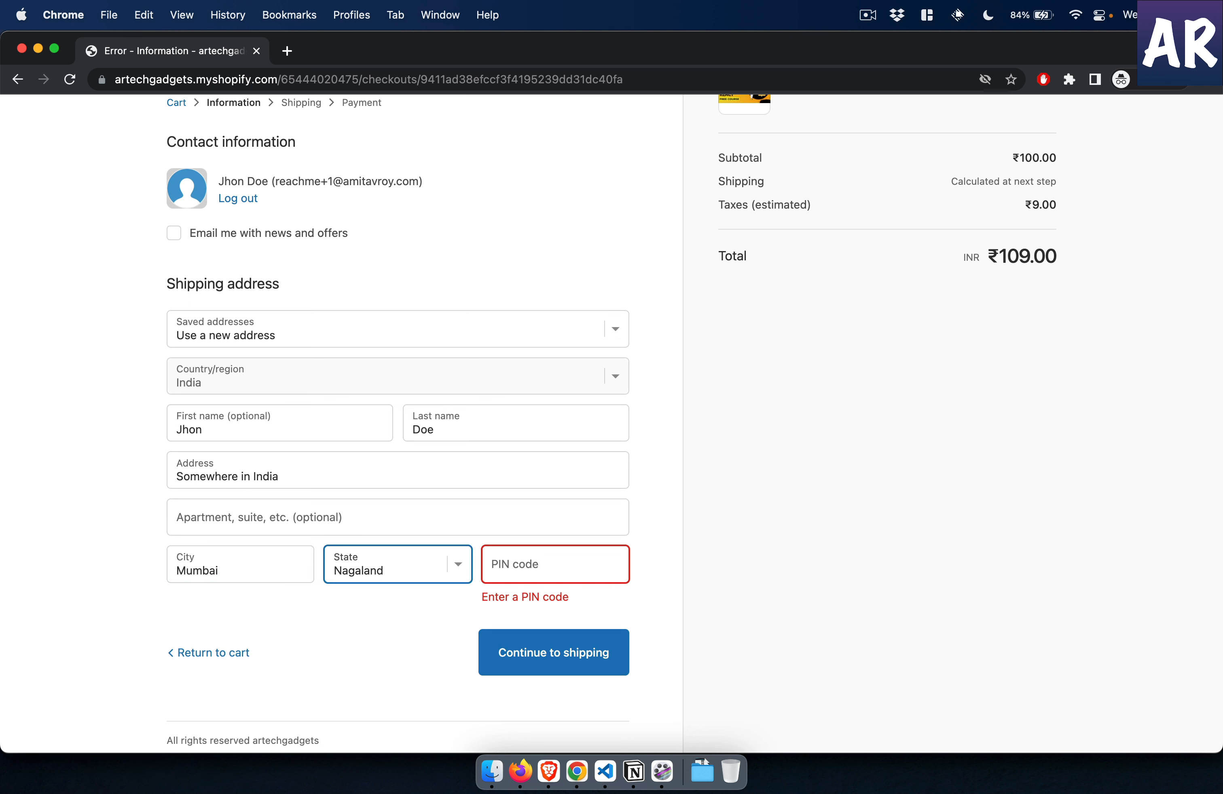
key("space")
key("Up")
key("Up")
key("Up")
key("Up")
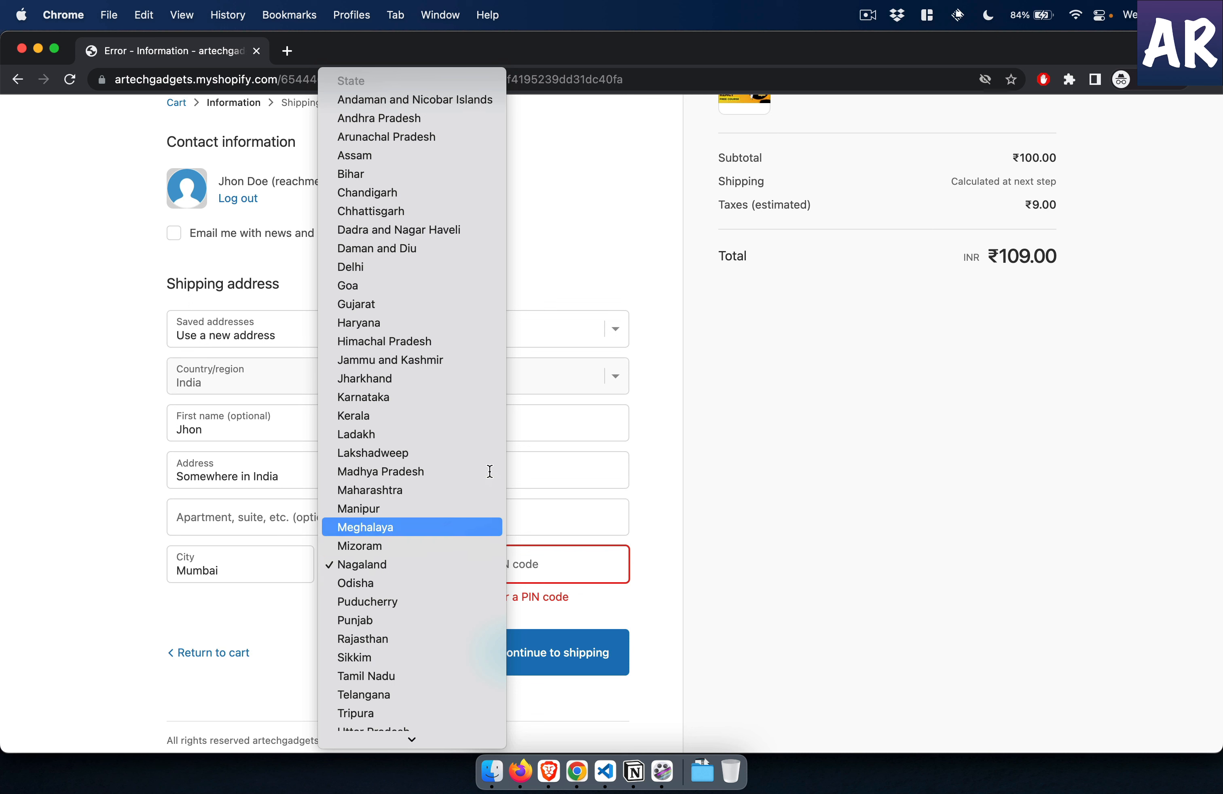
key("Return")
key("Tab")
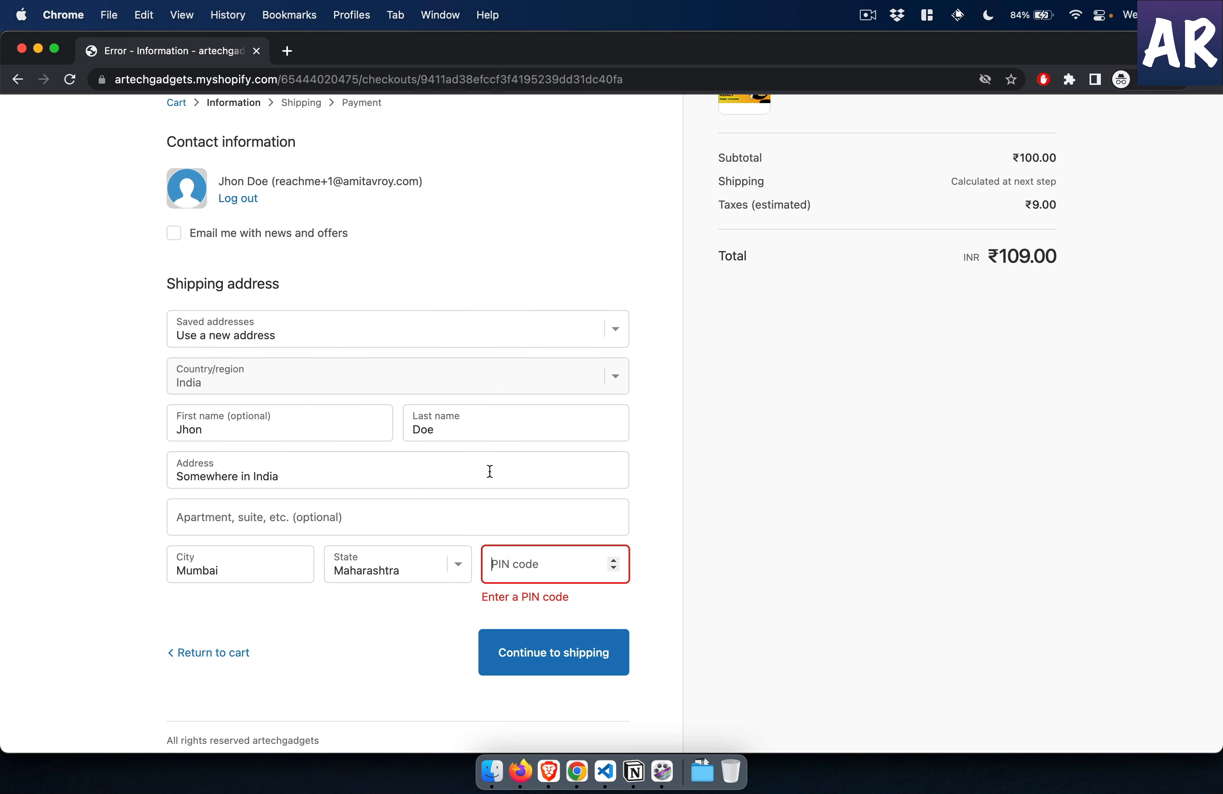
- Enter the postal code and continue to shipping, abandoning the checkout there by returning to the store's home page
type("400001")
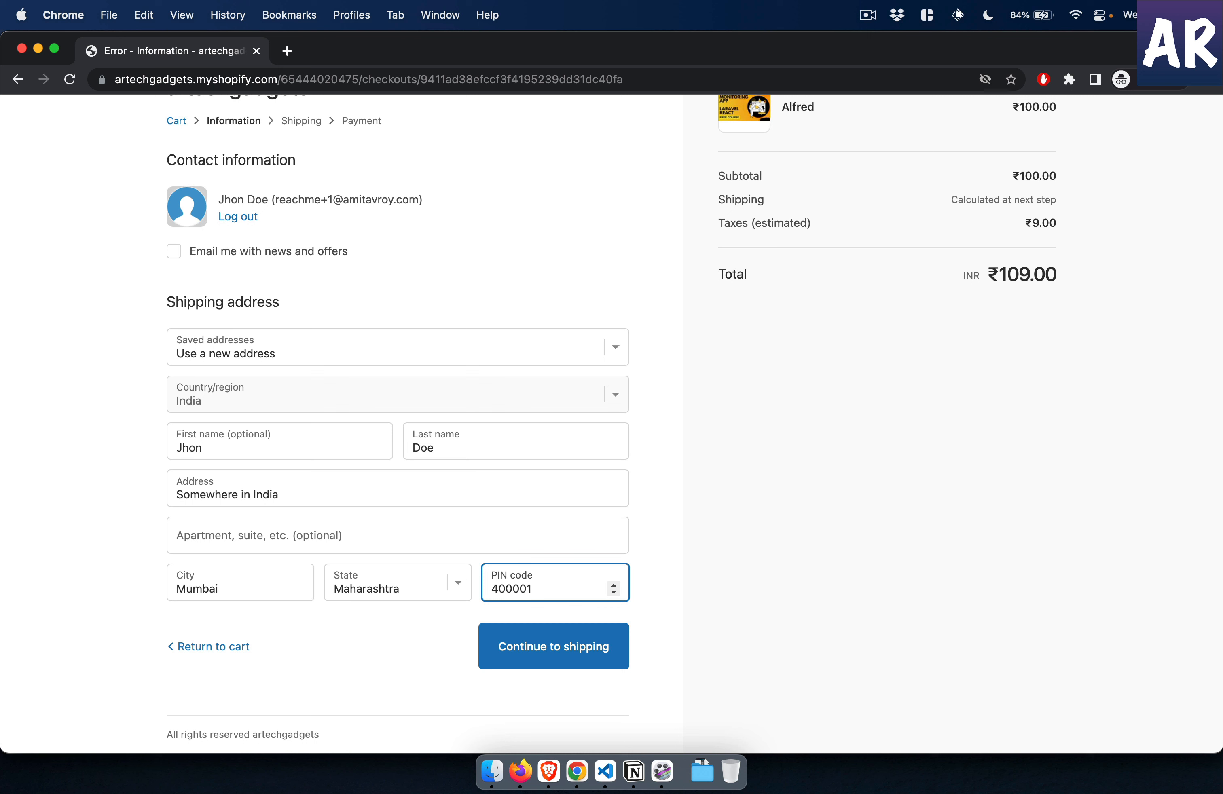
left_click(533, 648)
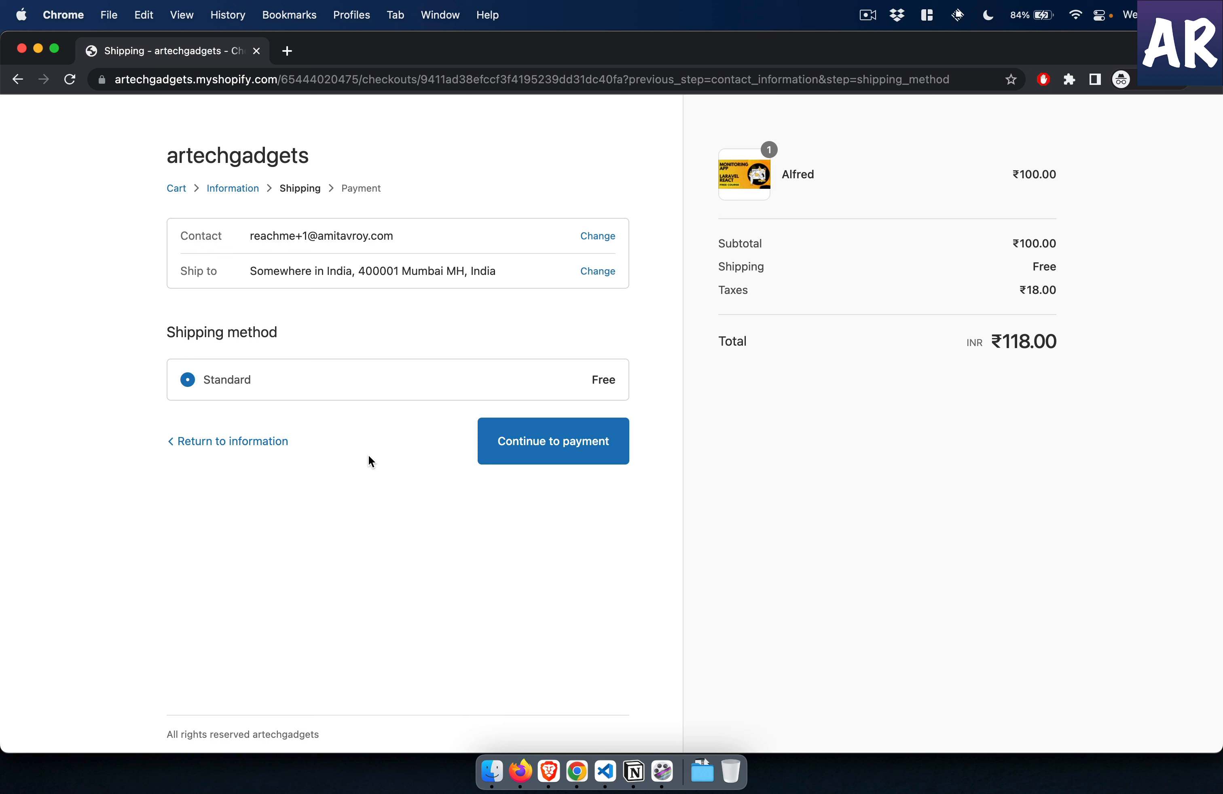
left_click(235, 162)
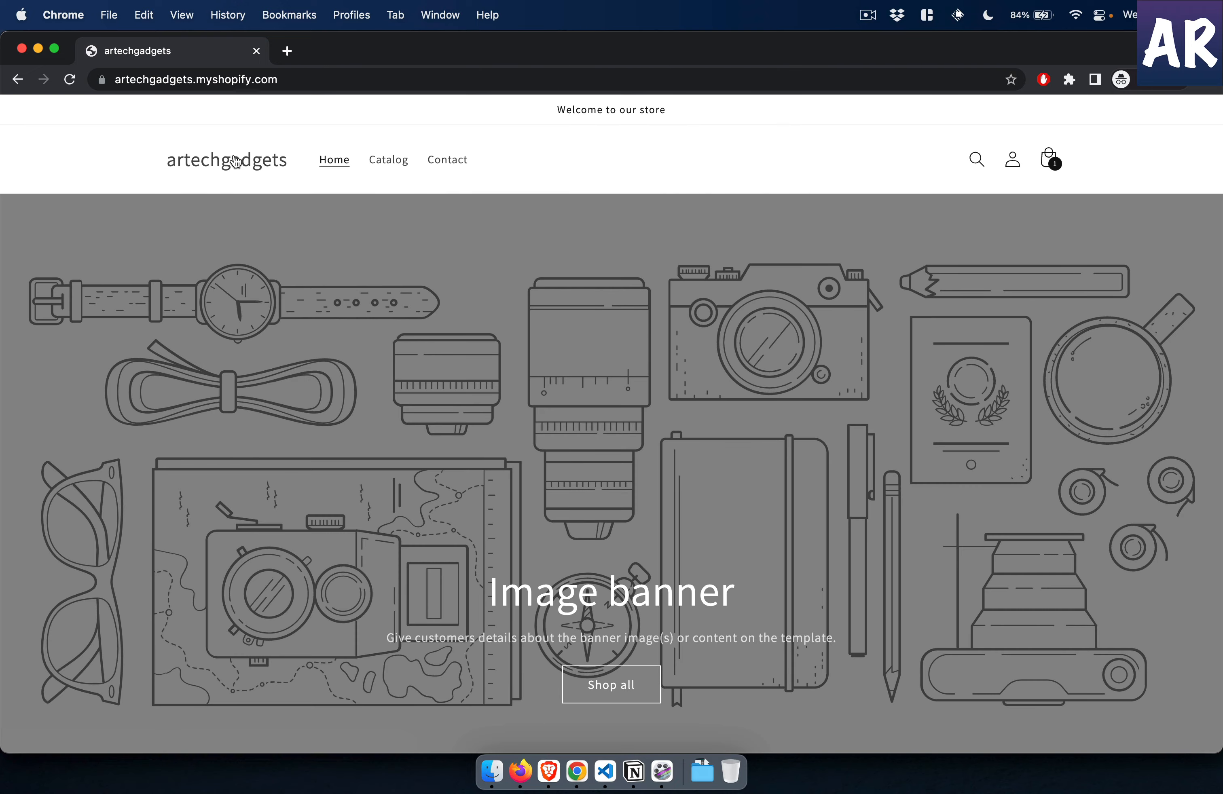
- Switch back to the Klaviyo window and open Email 1 of the Abandoned Cart flow to check its 30-day analytics
key("super+grave")
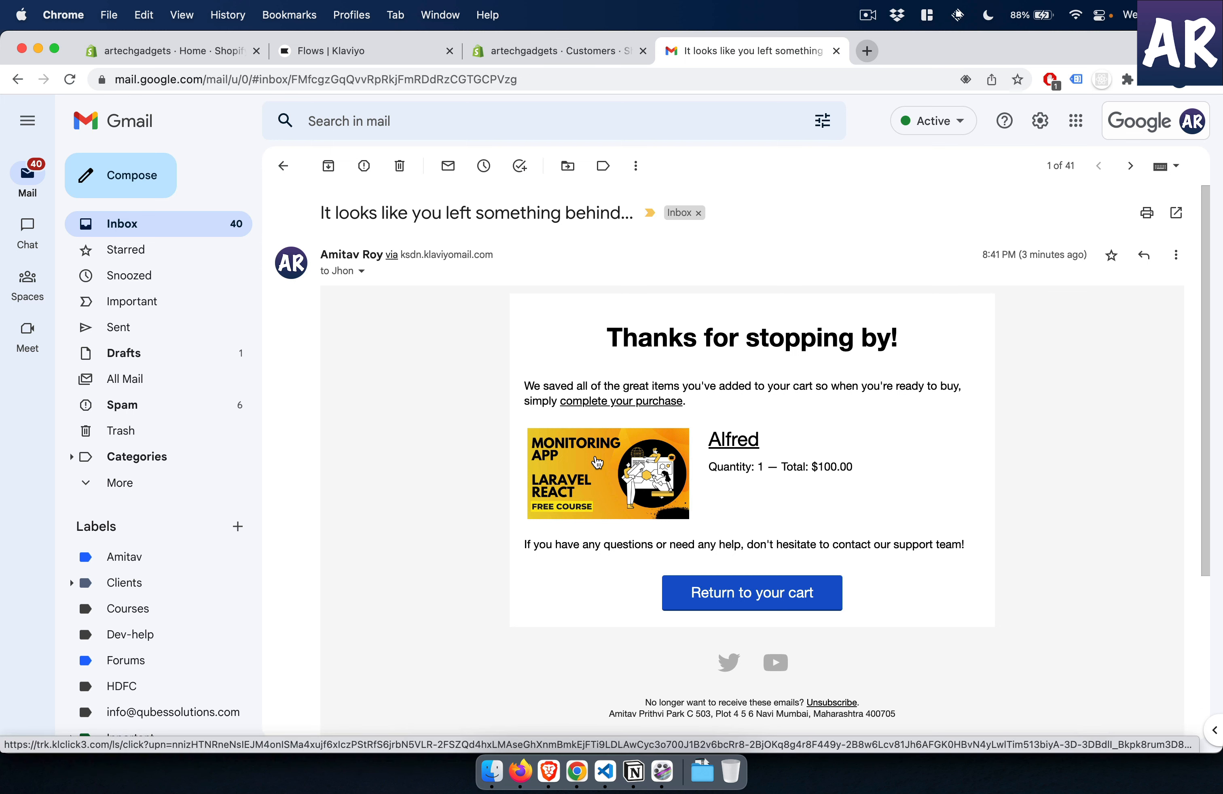
left_click(341, 50)
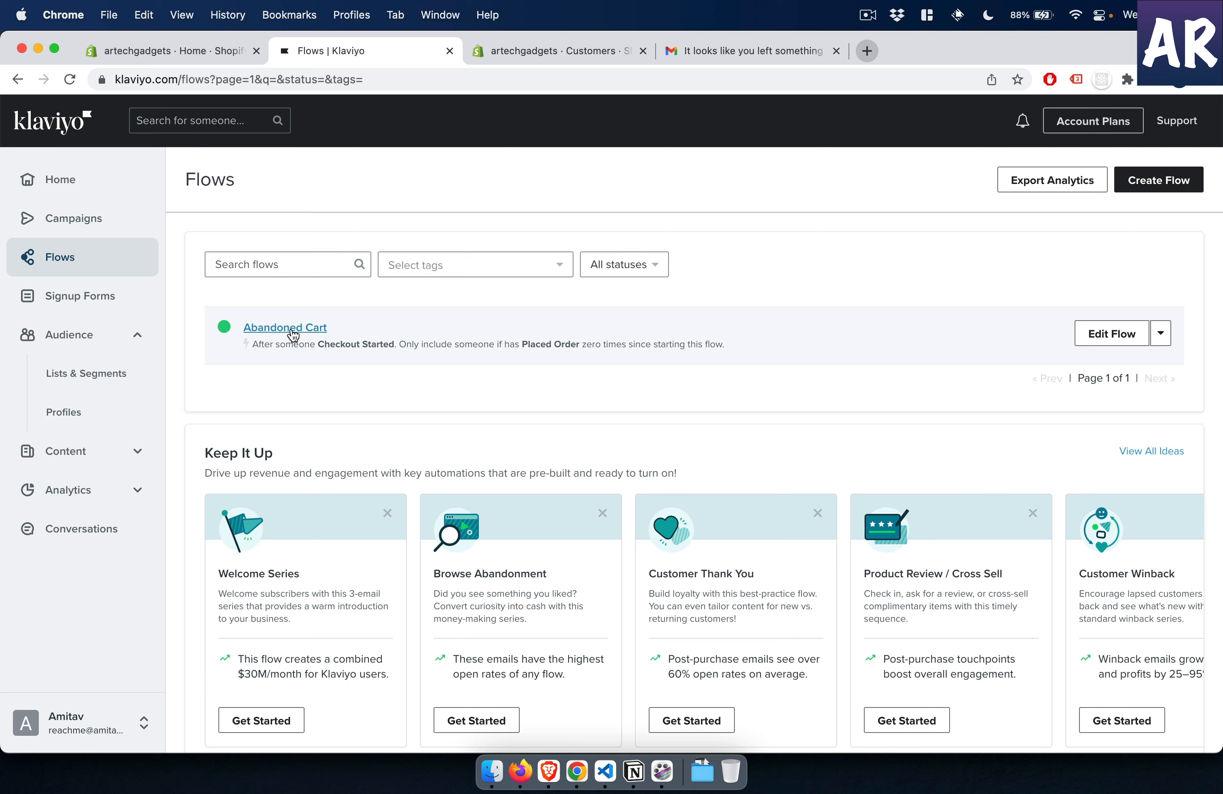
left_click(293, 330)
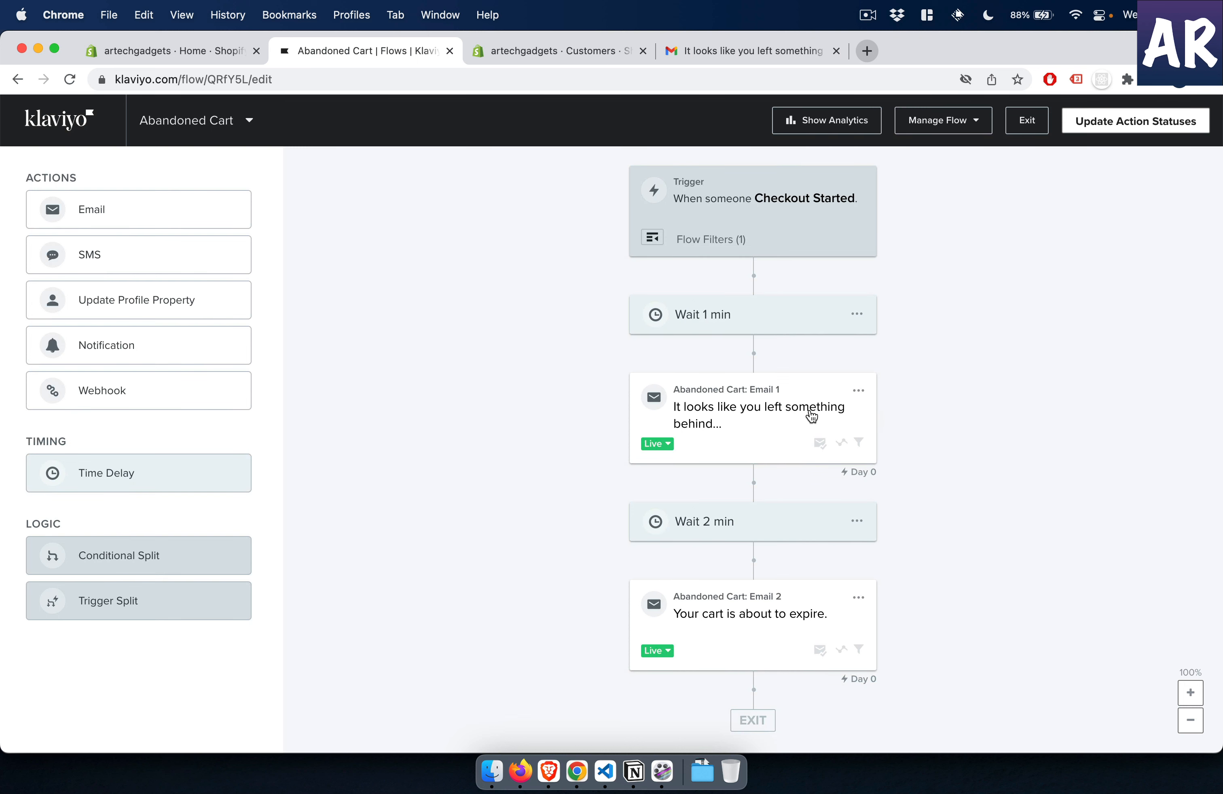
left_click(794, 416)
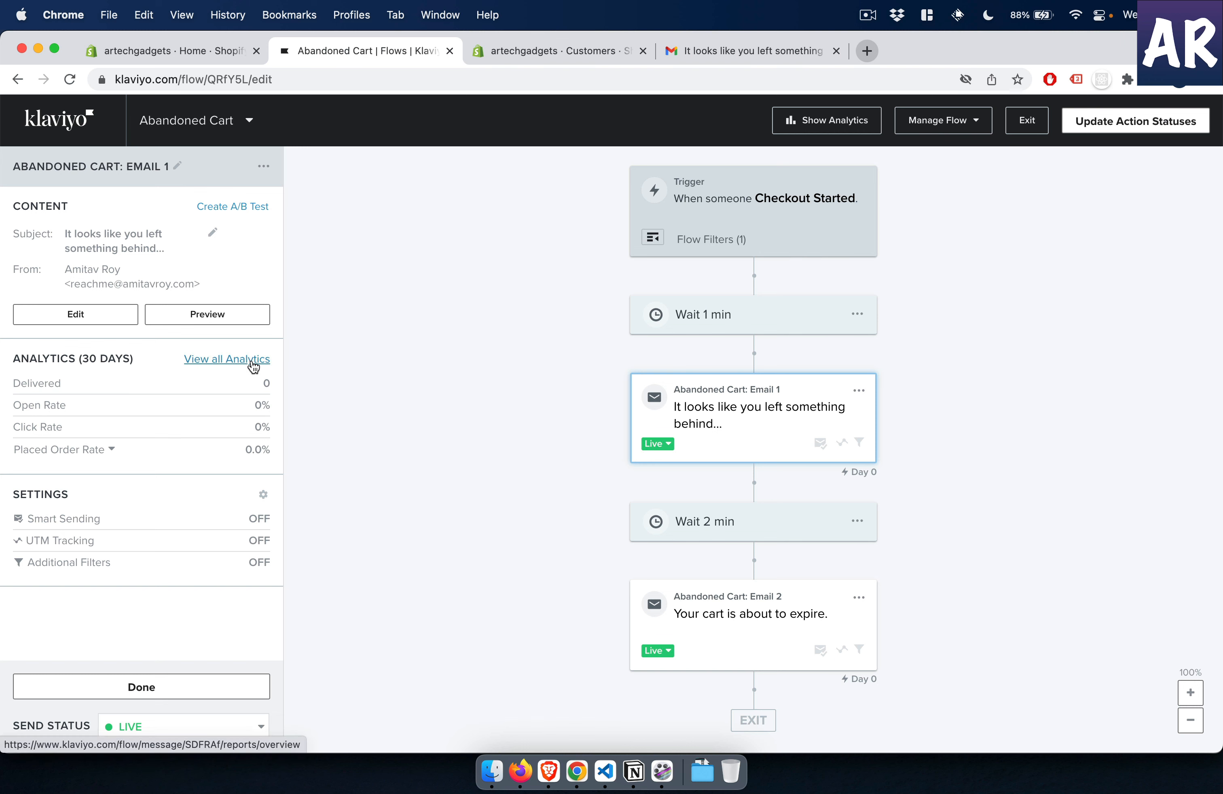
- Examine flow and campaign conversions in the Klaviyo home performance overview and limit the reporting period to today
left_click(75, 127)
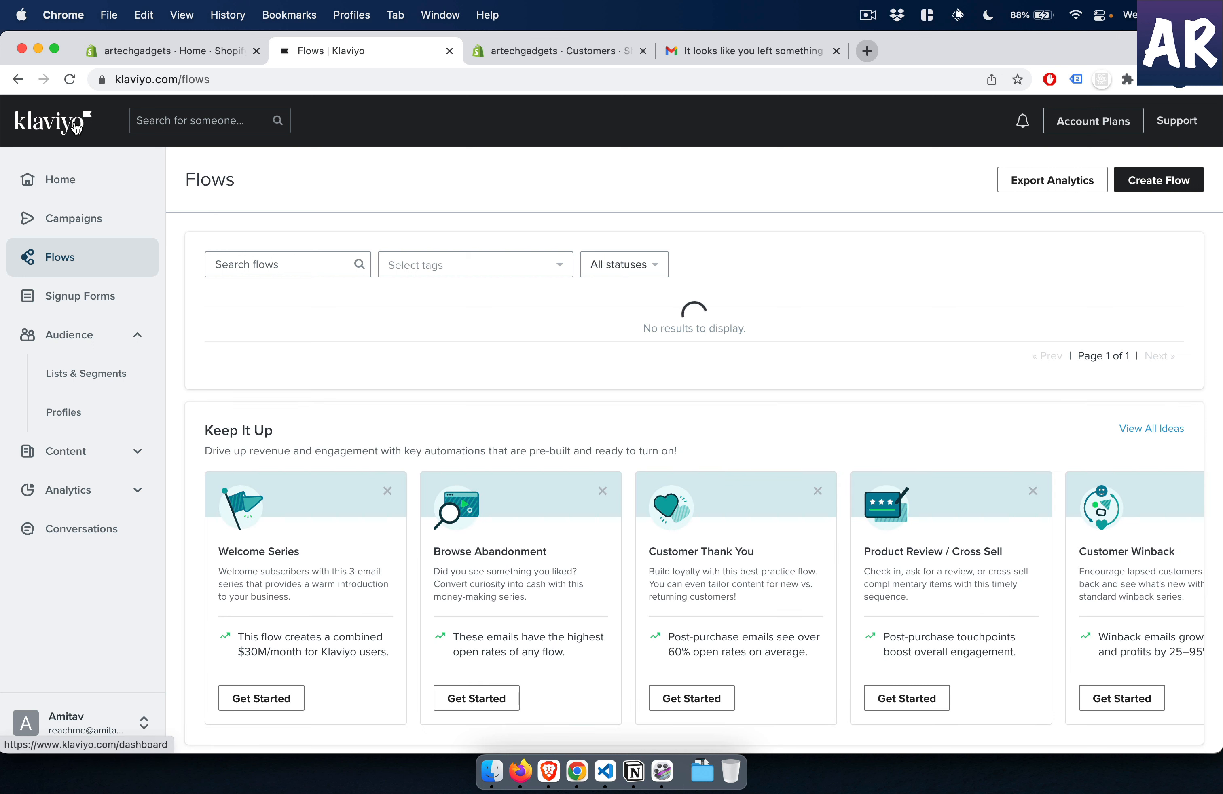
left_click(68, 185)
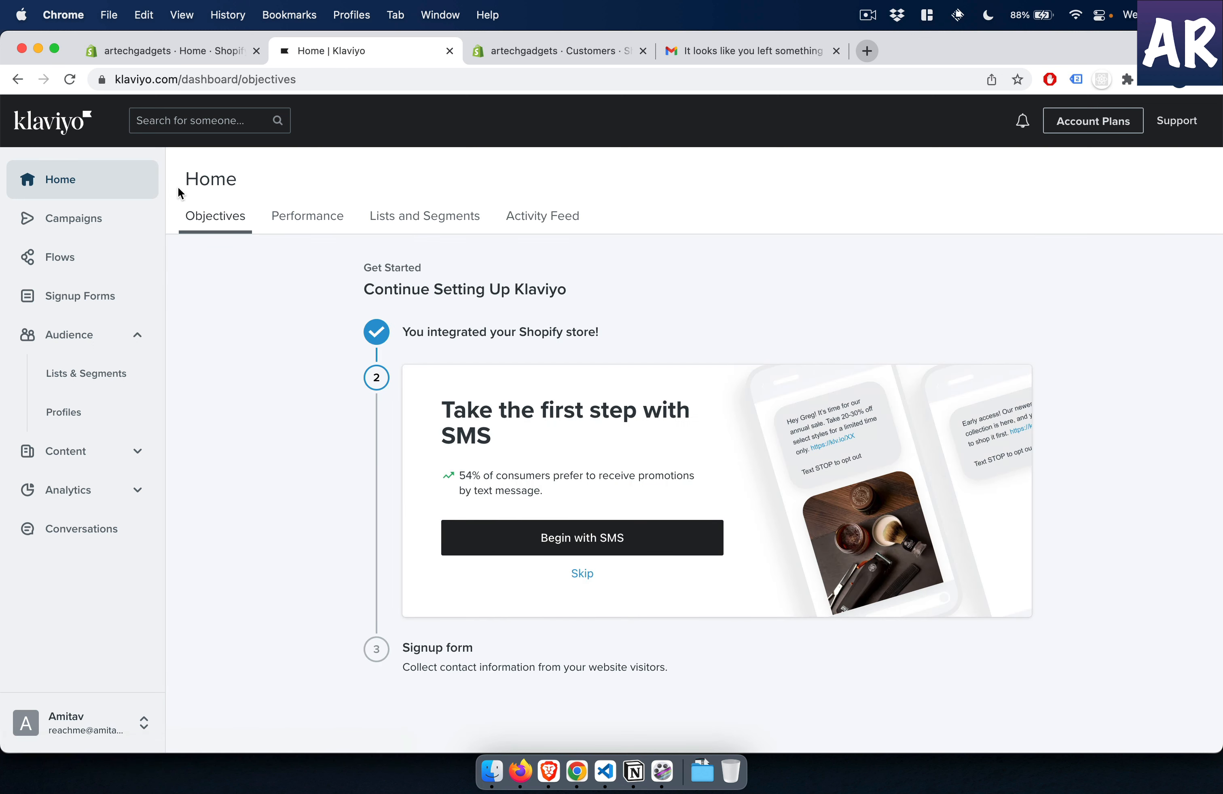
left_click(331, 229)
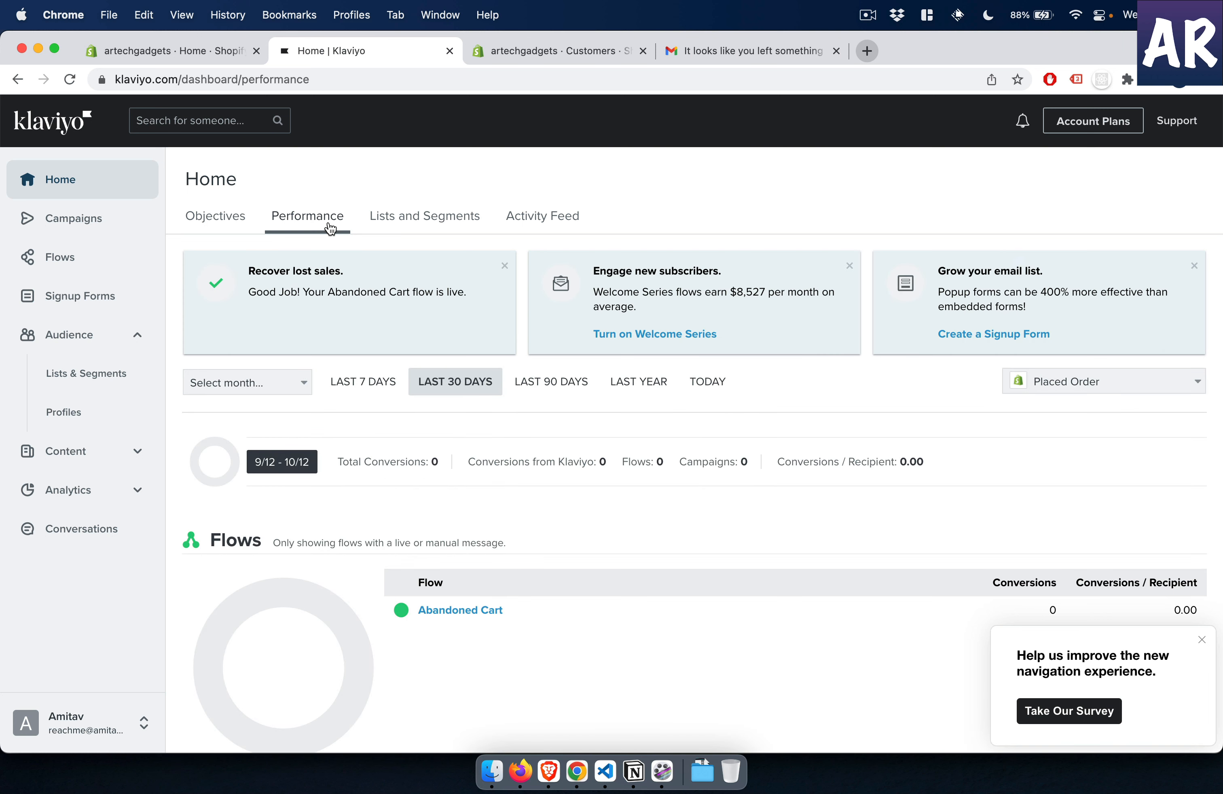
scroll(391, 488, "down", 2)
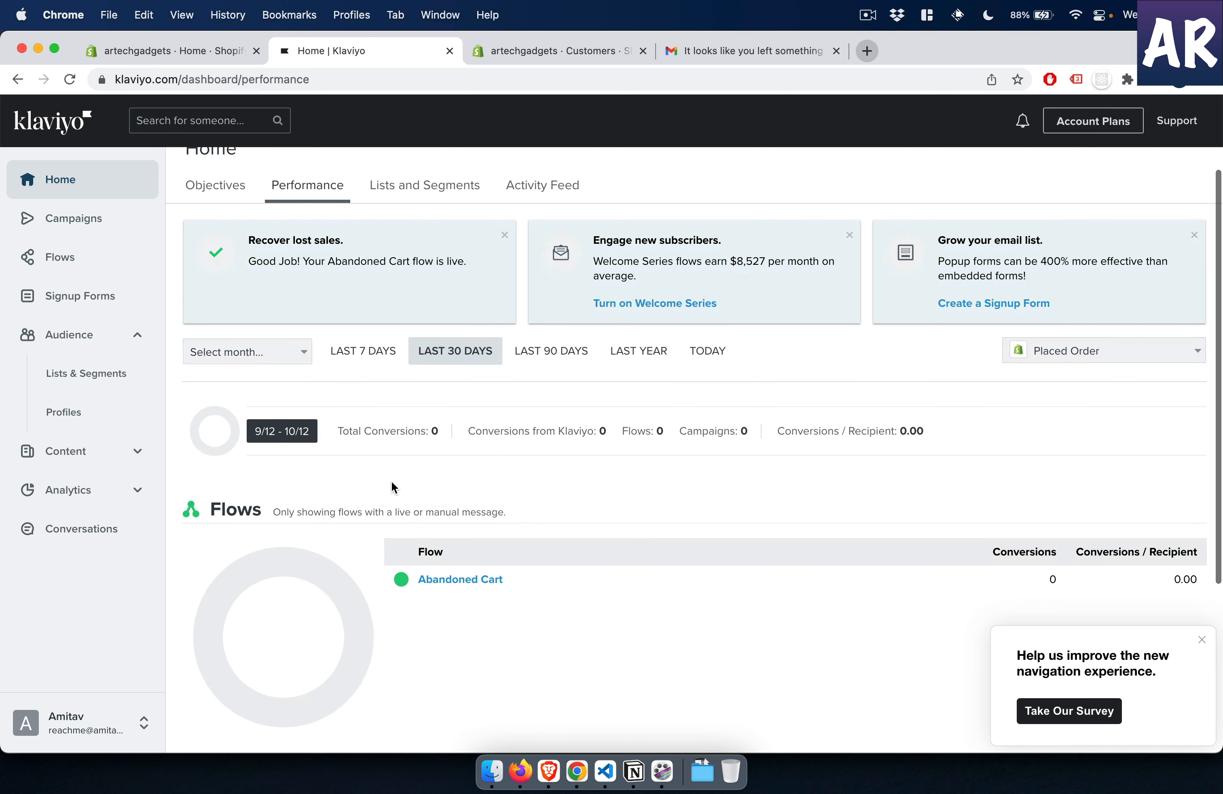
scroll(392, 488, "down", 3)
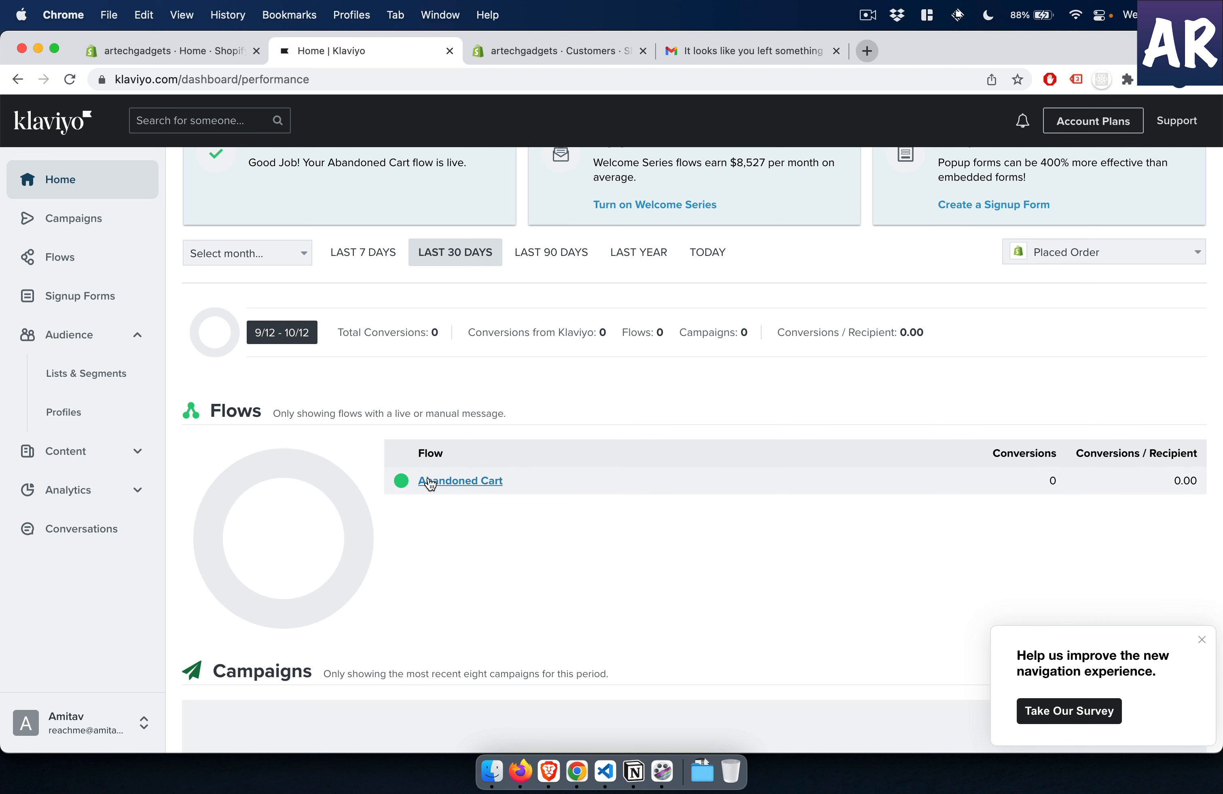
scroll(340, 454, "up", 4)
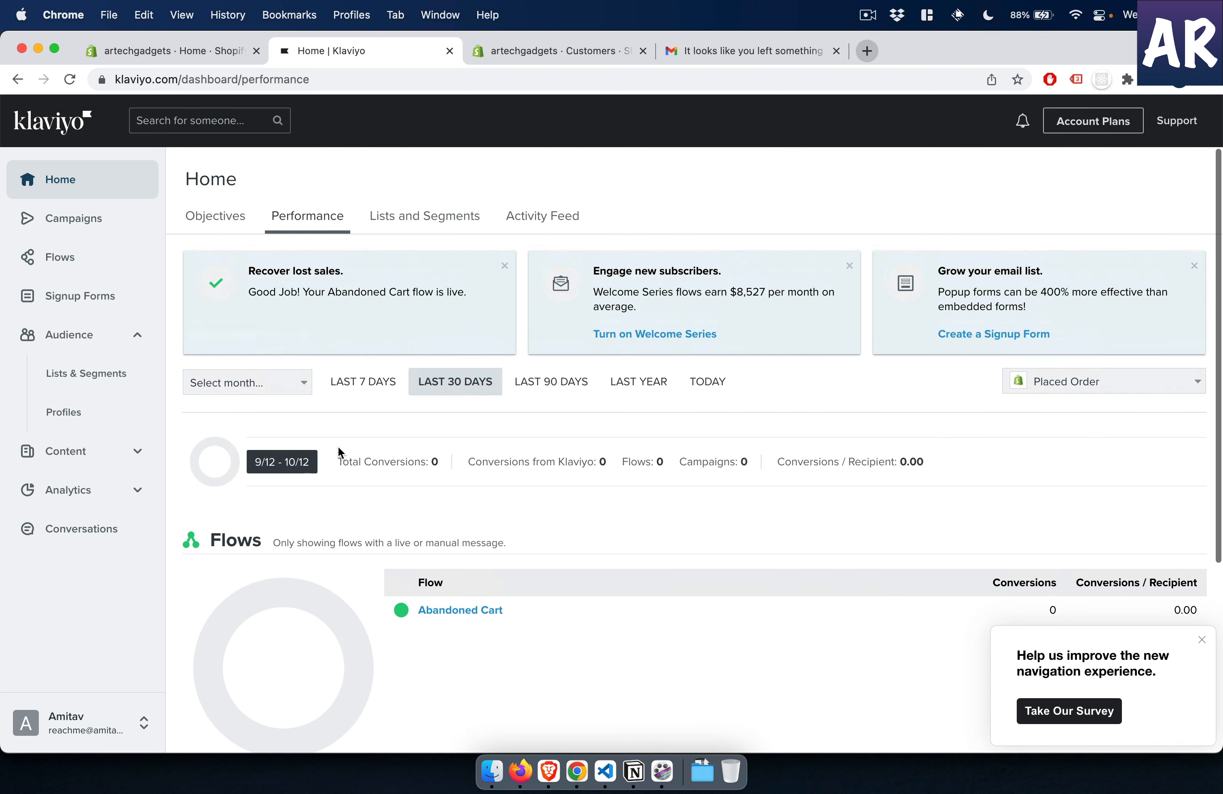
scroll(404, 497, "down", 5)
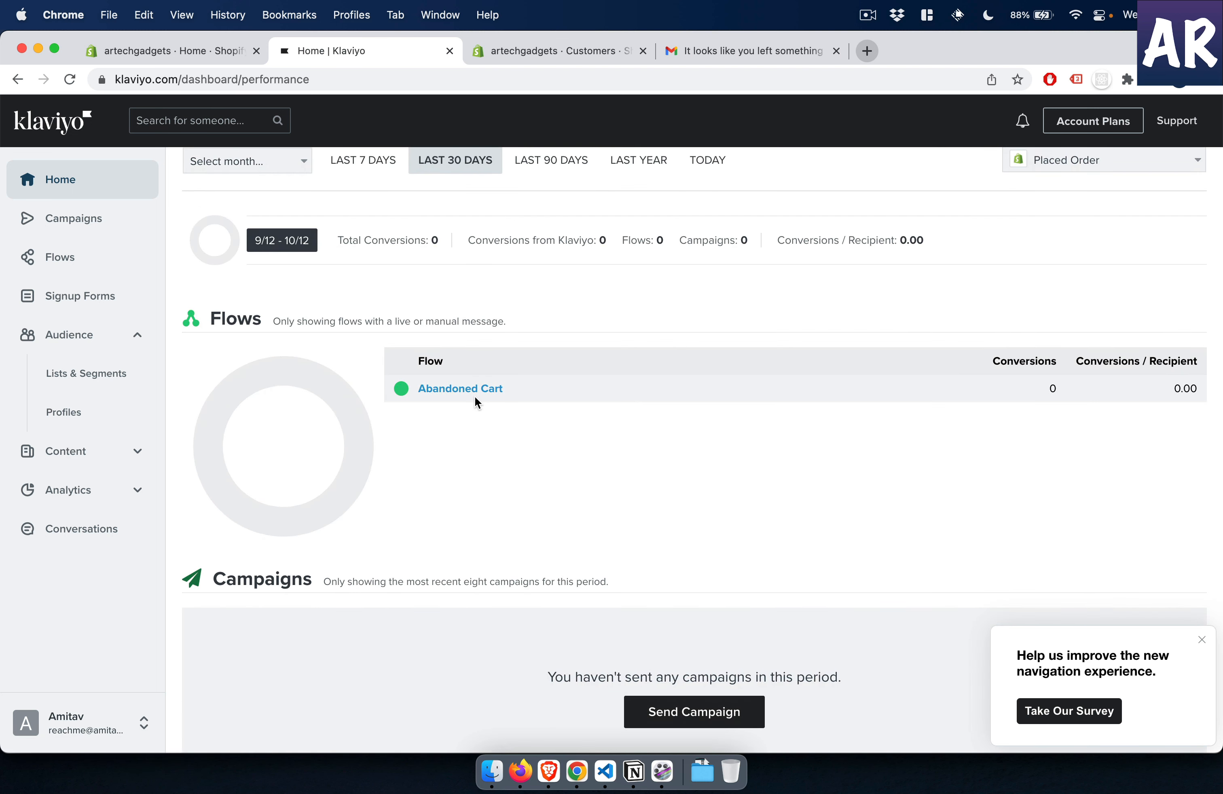
scroll(477, 396, "up", 4)
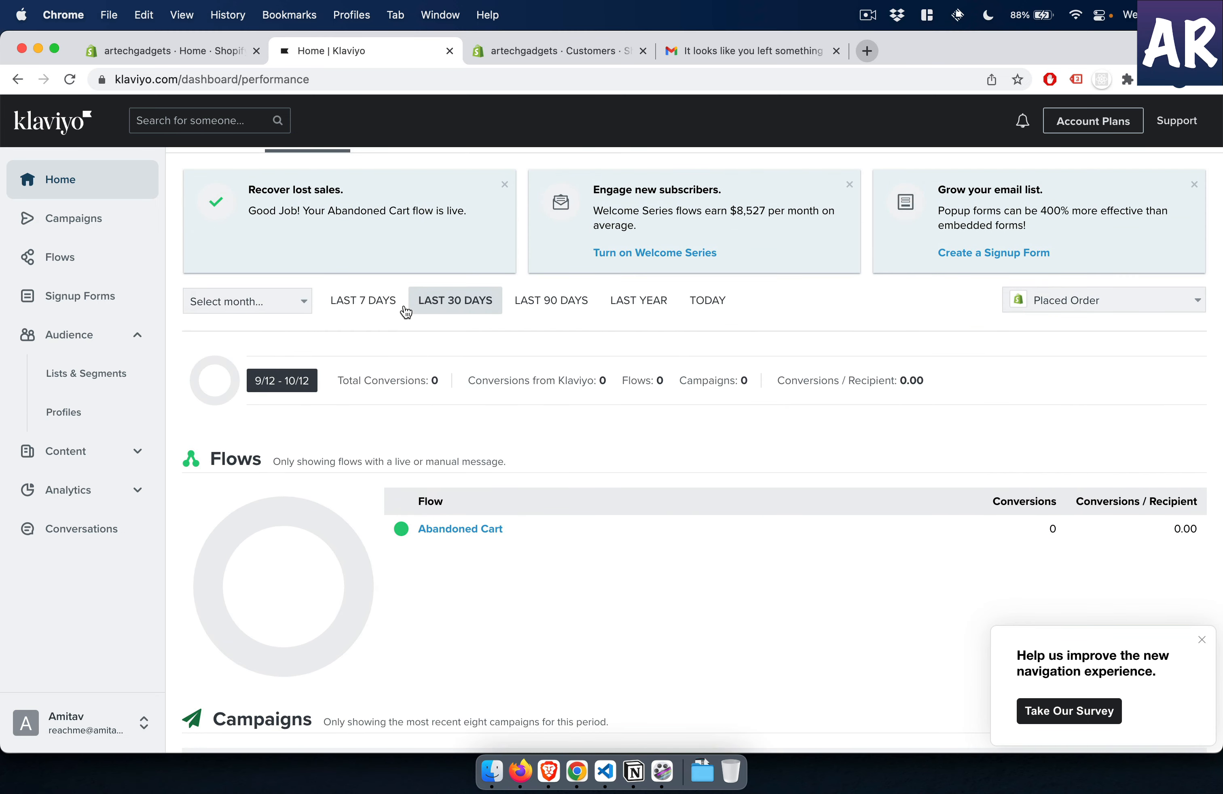
left_click(707, 300)
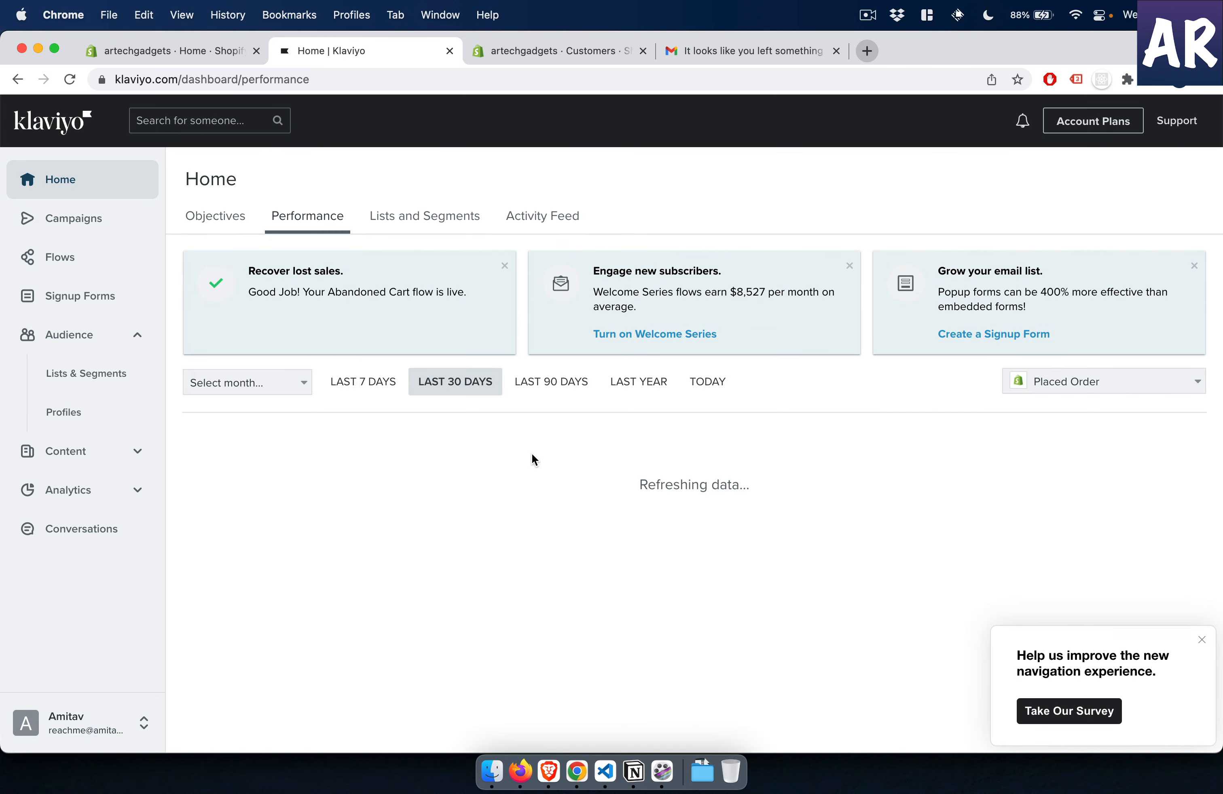
- Review today's flow and campaign conversions in the Klaviyo performance overview
scroll(513, 563, "down", 5)
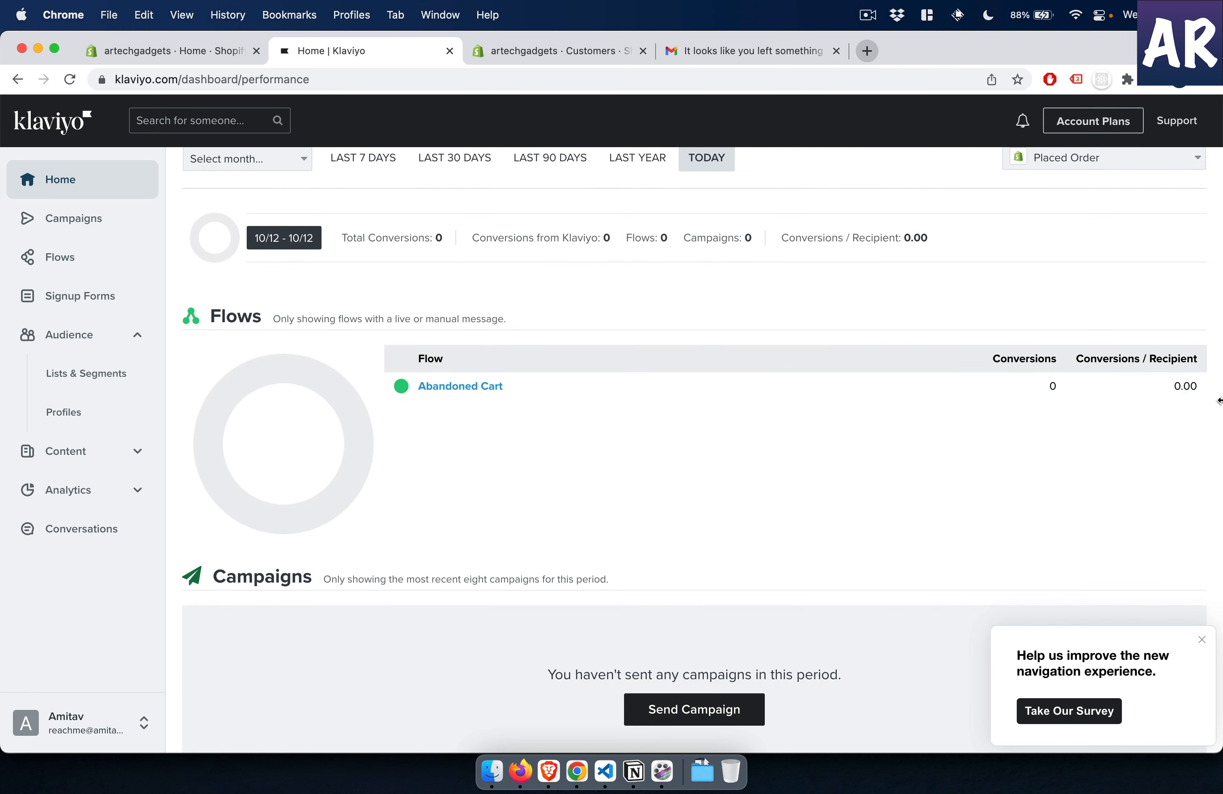
scroll(1185, 404, "down", 1)
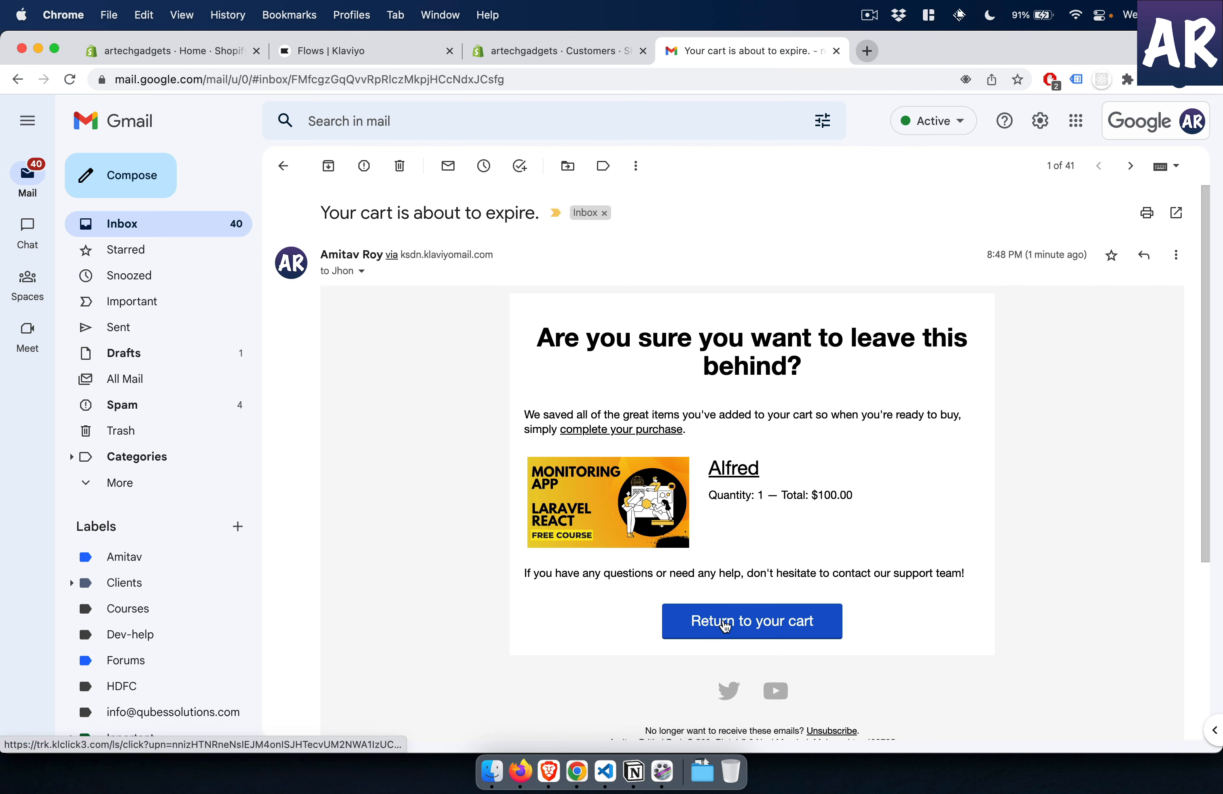
- Copy the return-to-cart link from the "Your cart is about to expire." email, open it in a new incognito tab and continue the checkout to payment
right_click(722, 622)
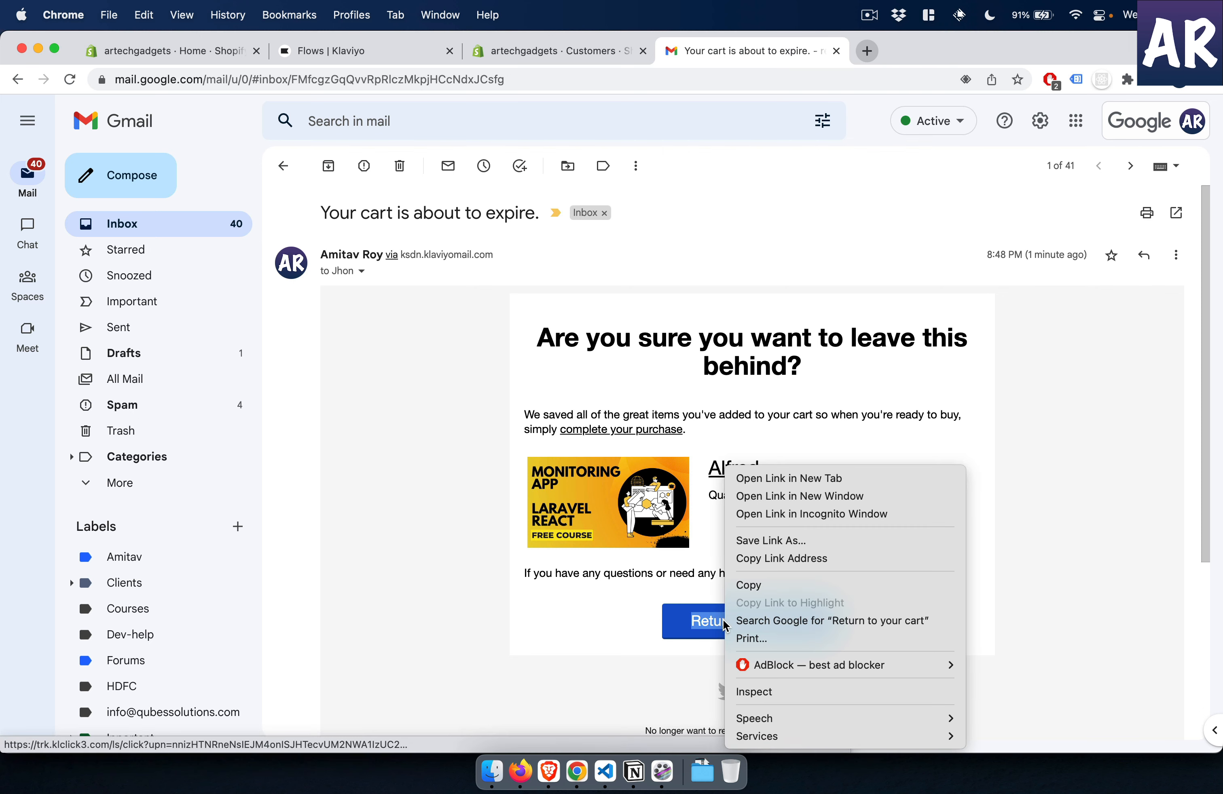
left_click(781, 560)
key("super+grave")
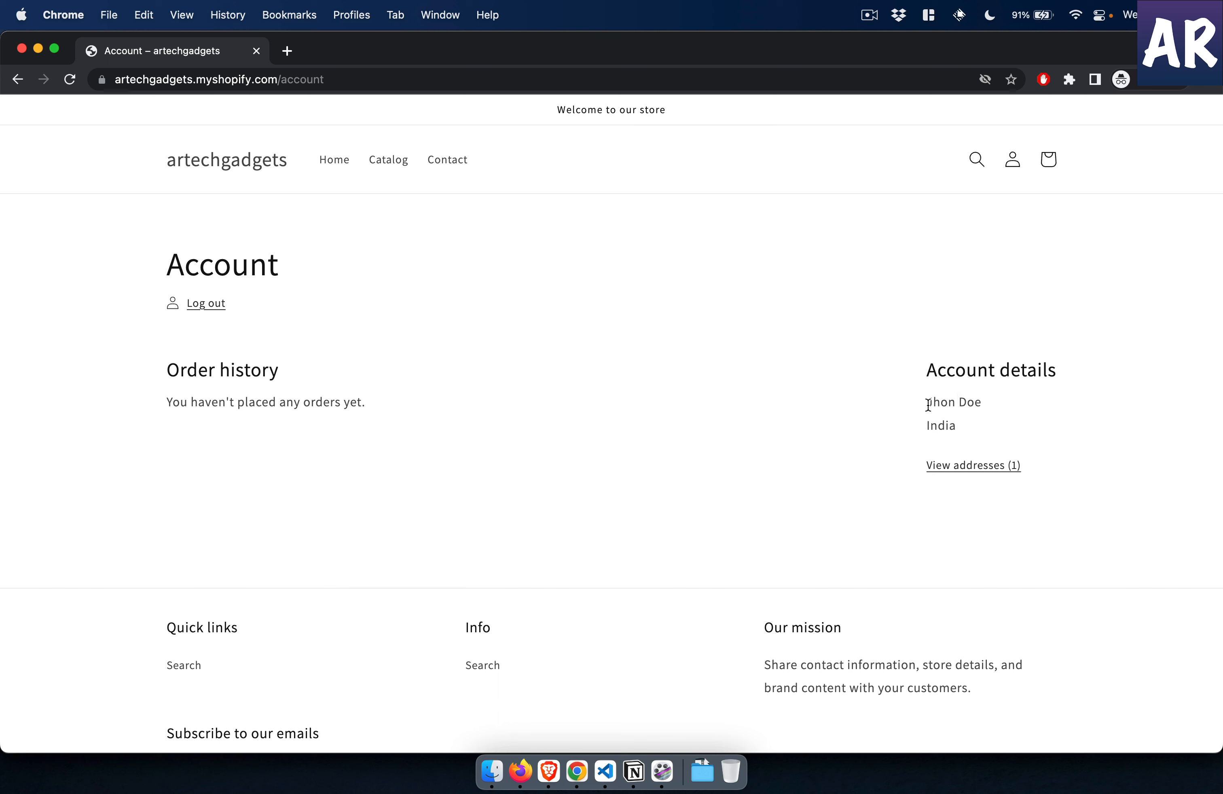
left_click_drag(926, 401, 1015, 411)
key("super+shift+n")
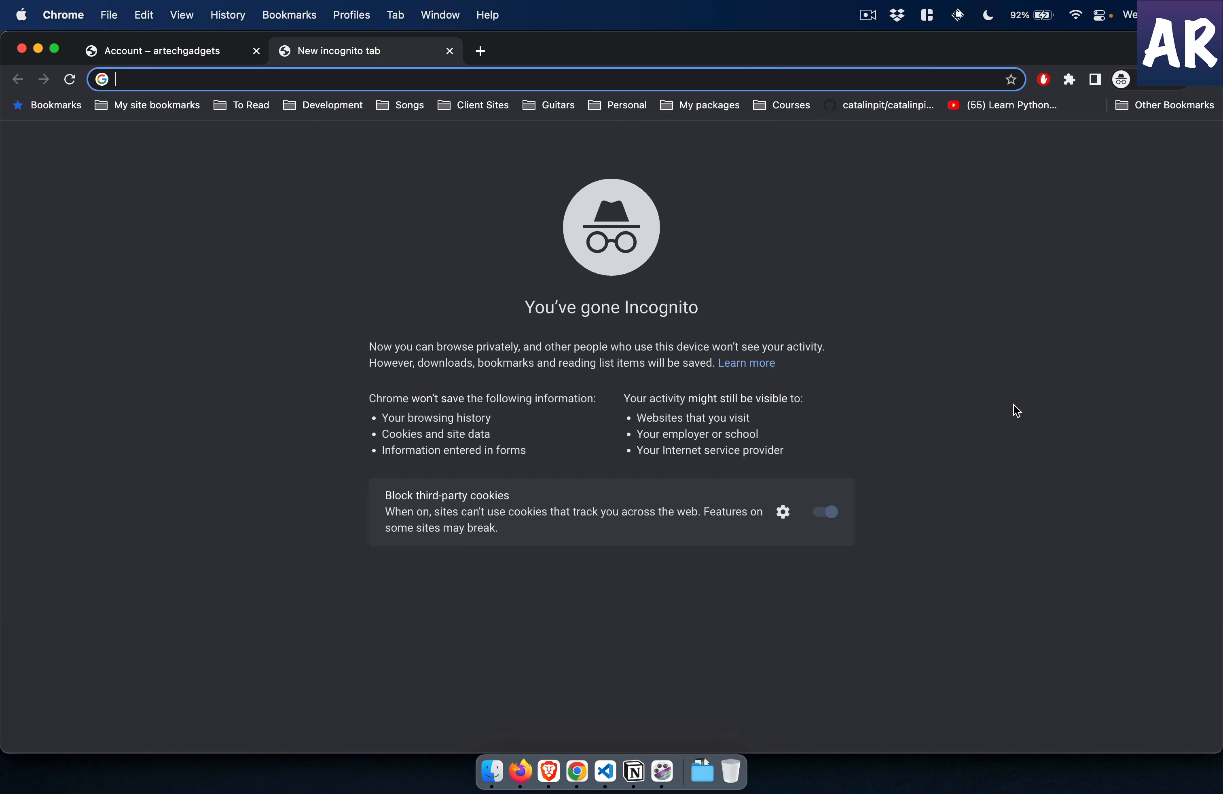
key("super+v")
key("Return")
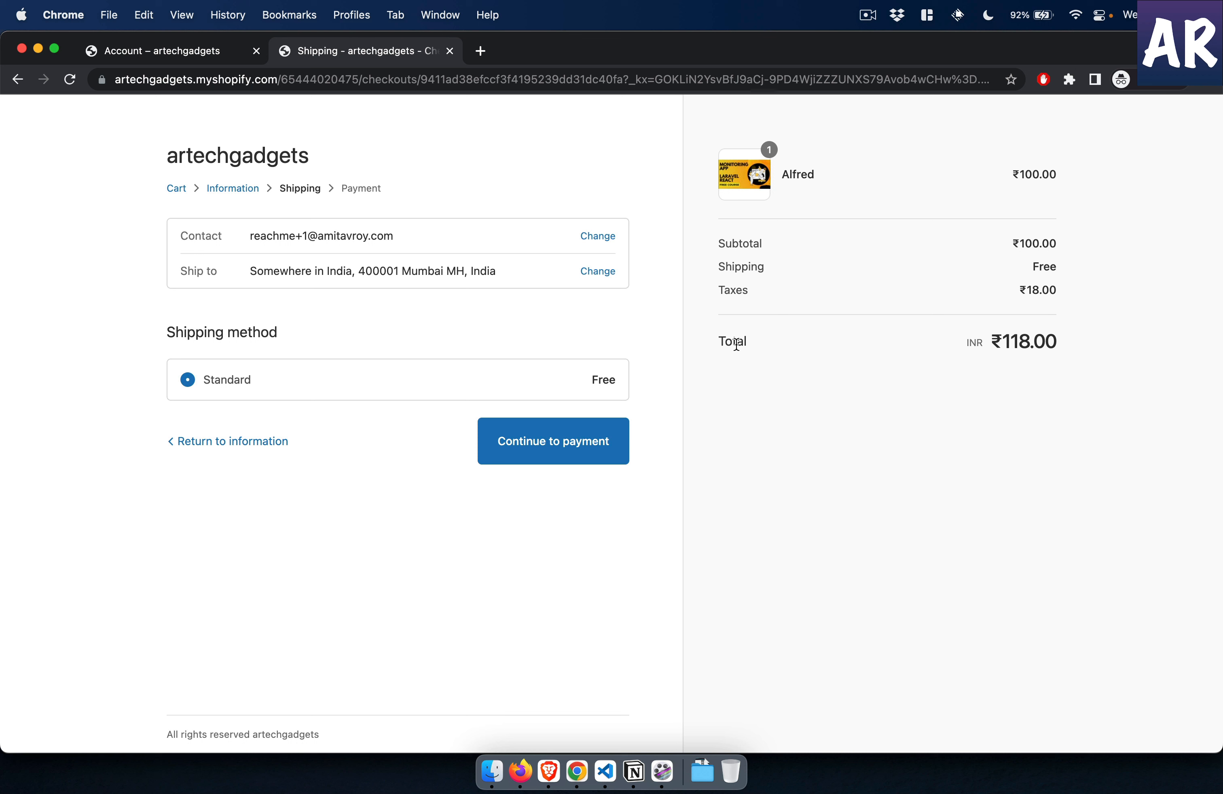
left_click(591, 442)
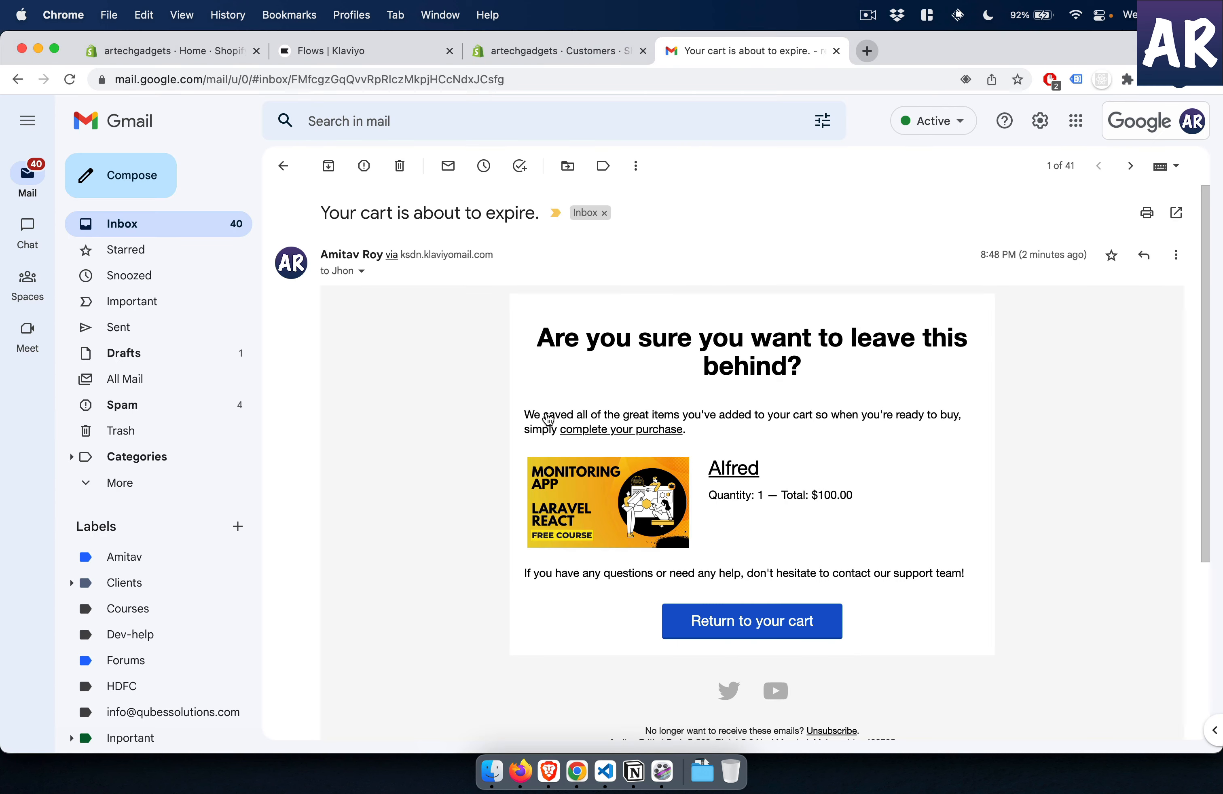
- Switch to the Shopify admin and check the store's orders, drafts and abandoned checkouts
left_click(568, 54)
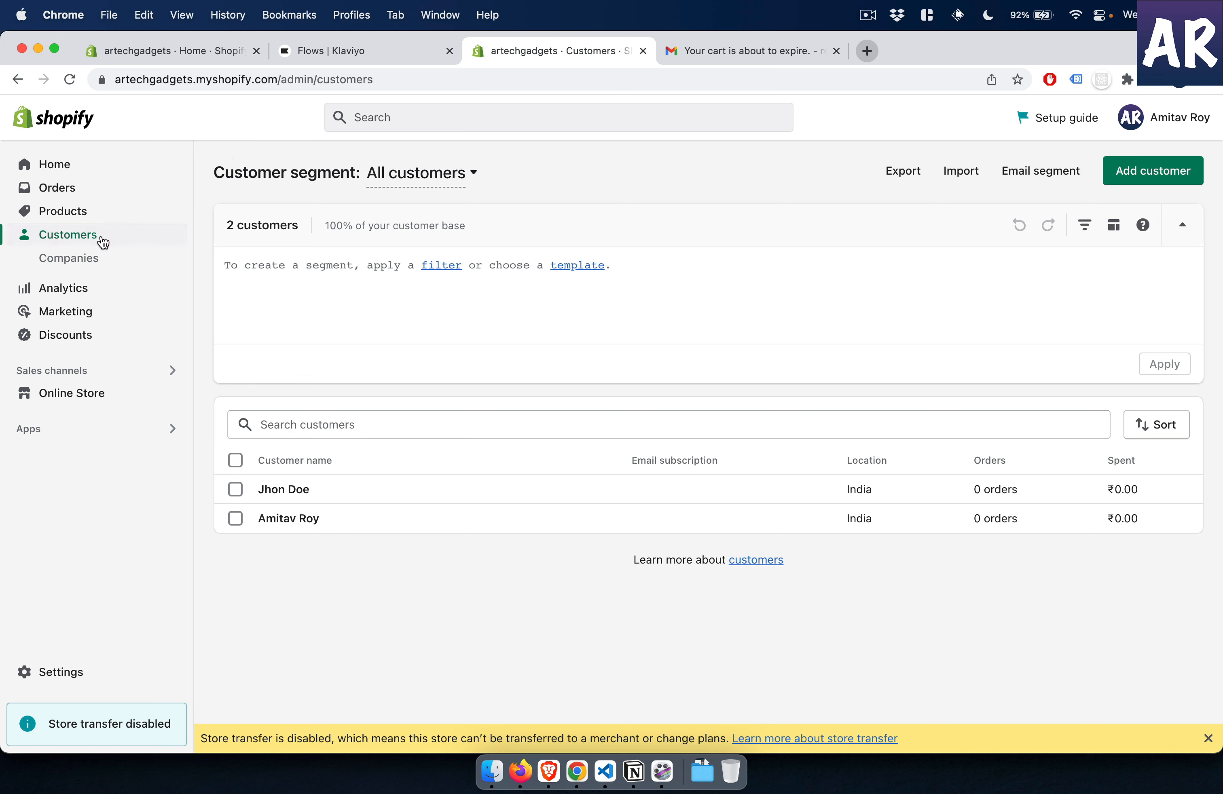
left_click(63, 192)
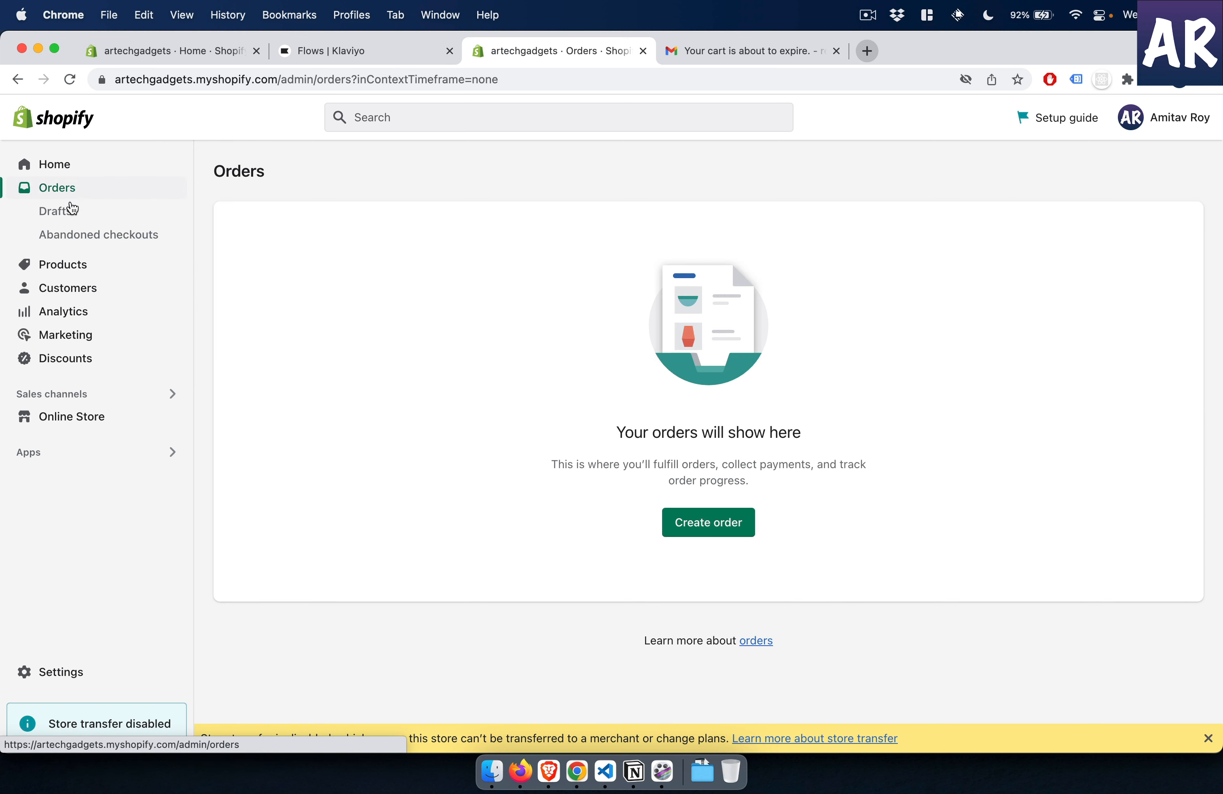
left_click(80, 219)
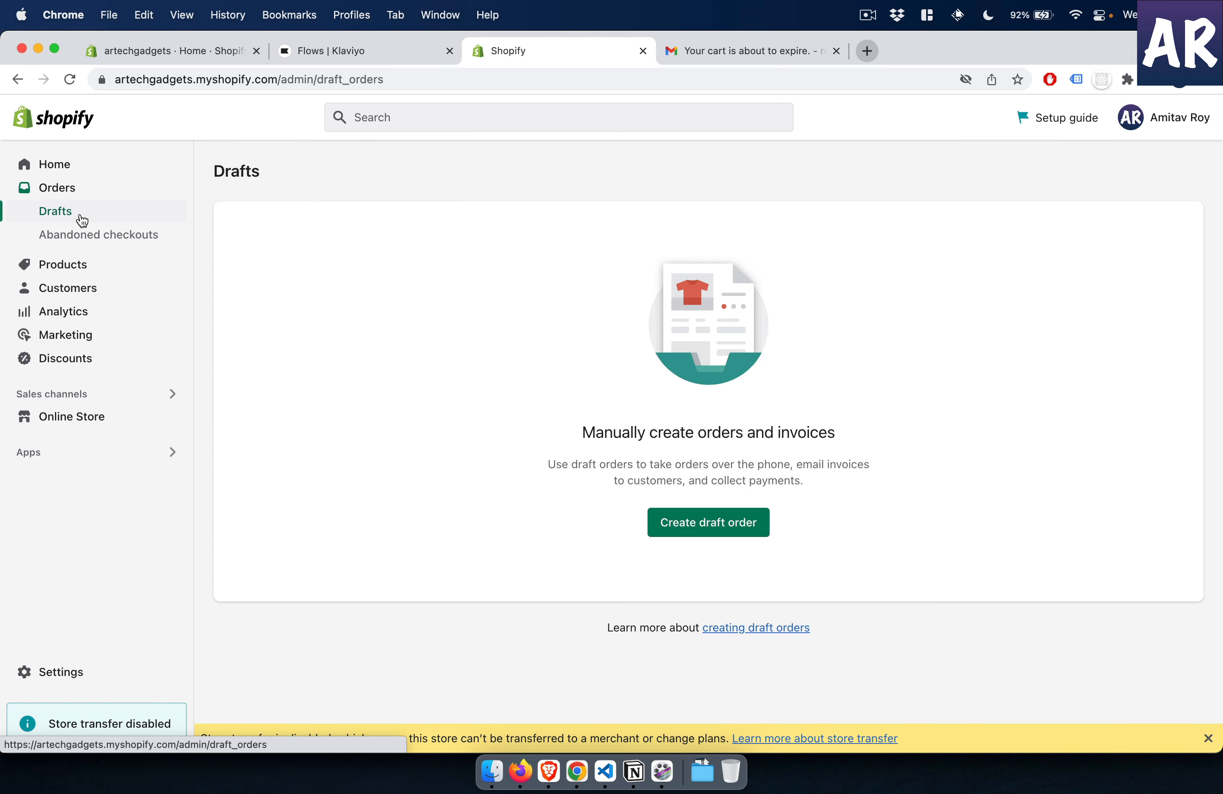
left_click(146, 235)
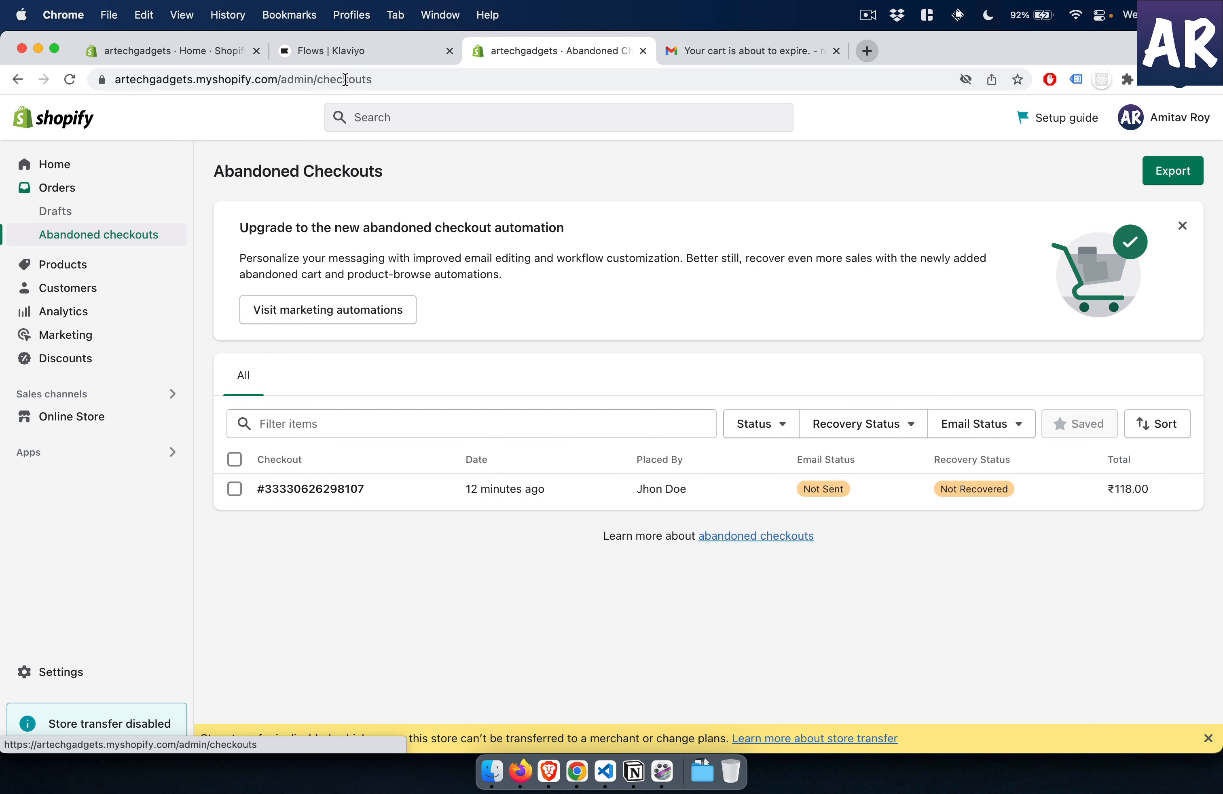
- Open the Abandoned Cart flow in Klaviyo, show its last-30-days analytics, review both emails' figures and leave the flow
left_click(364, 59)
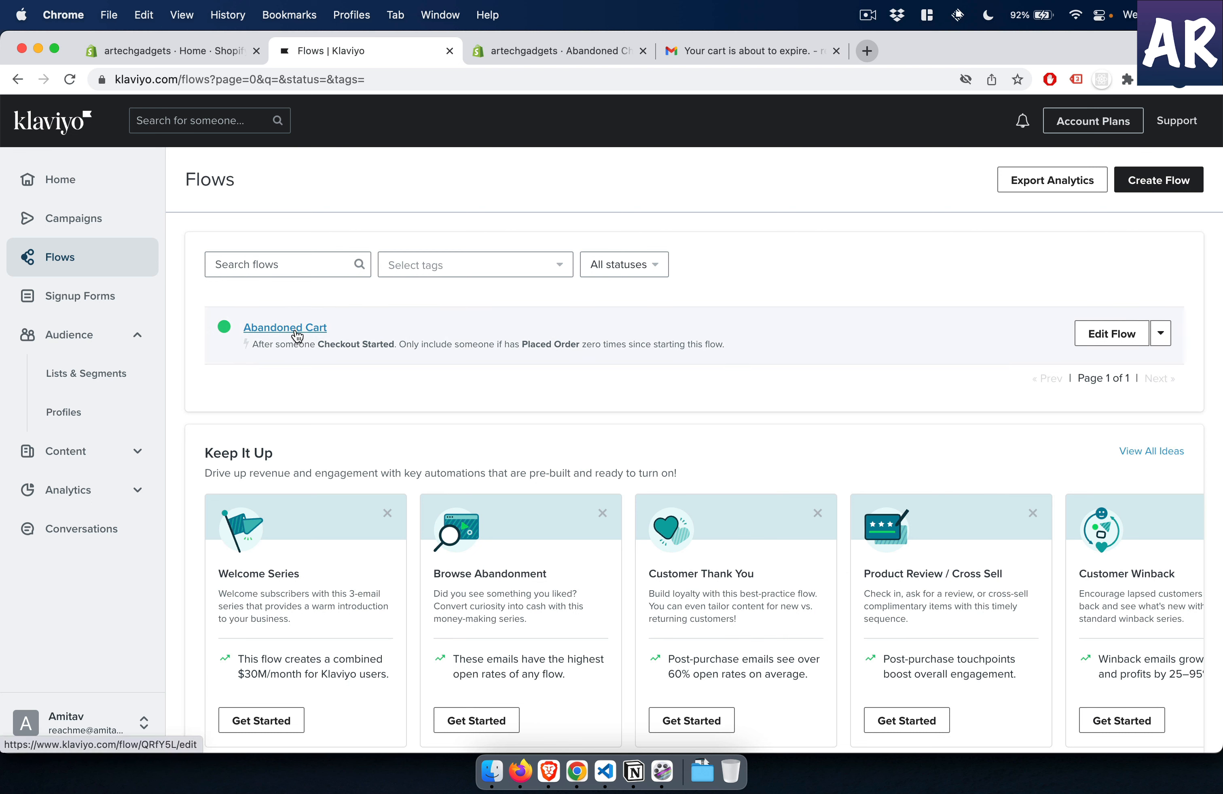
left_click(296, 332)
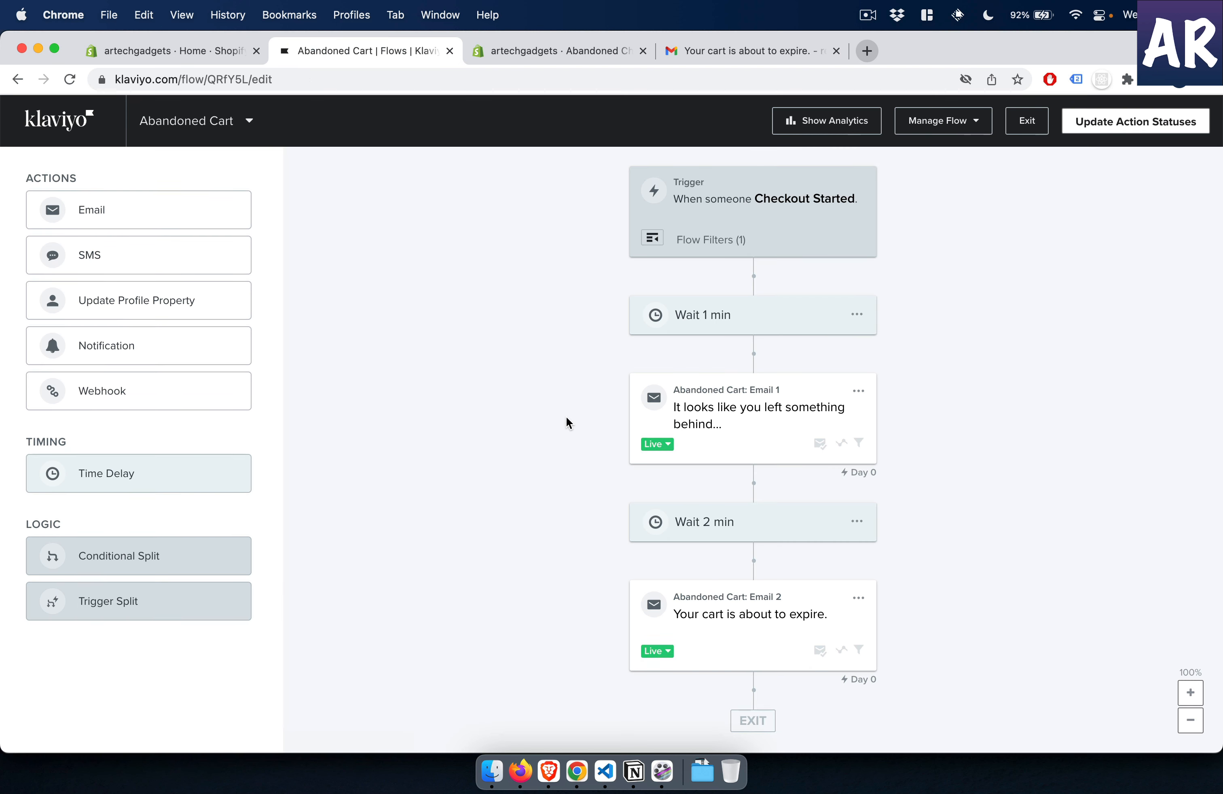
left_click(844, 123)
scroll(990, 503, "down", 2)
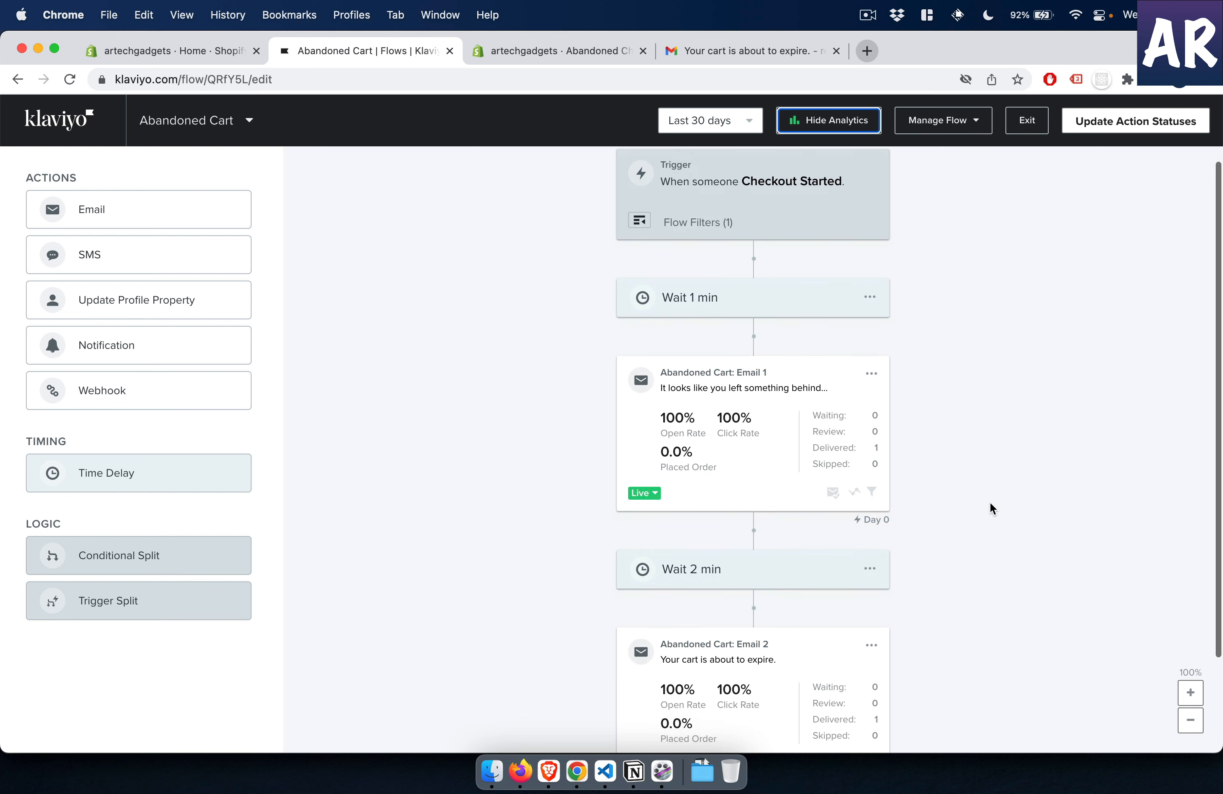
scroll(990, 502, "up", 2)
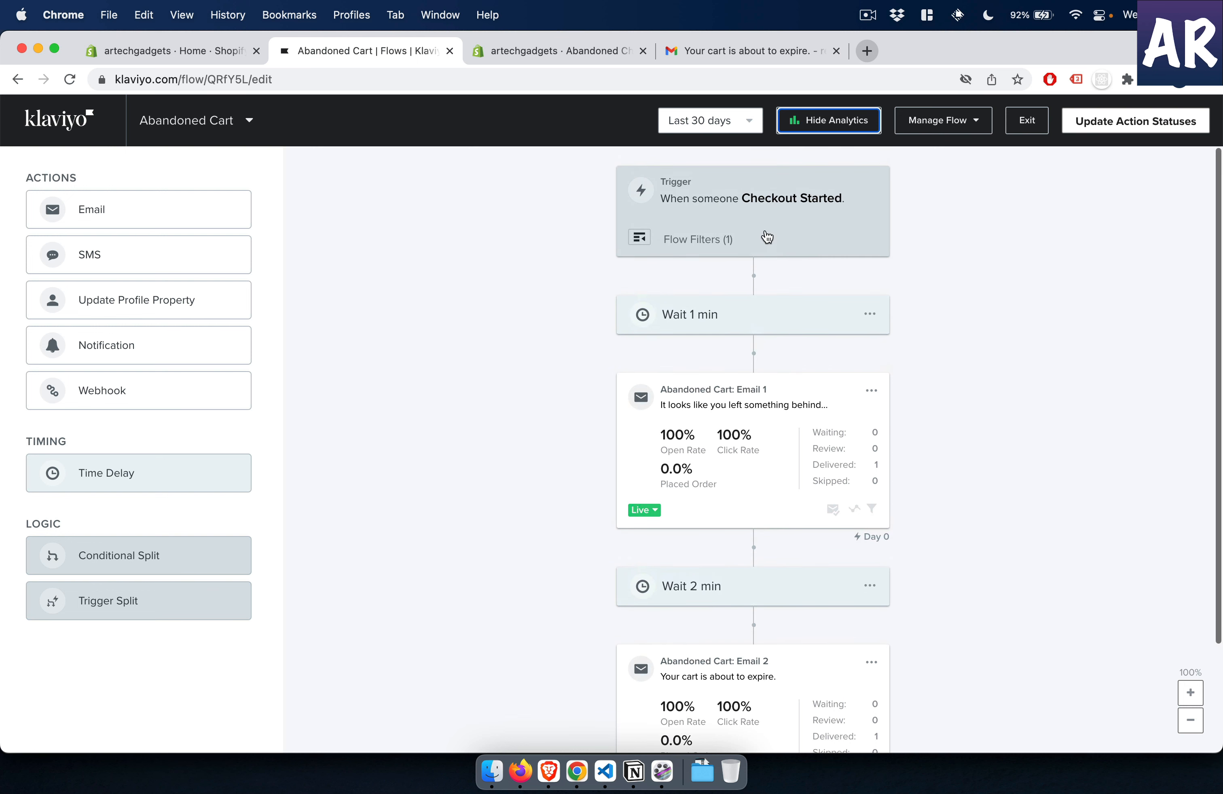
scroll(934, 458, "down", 2)
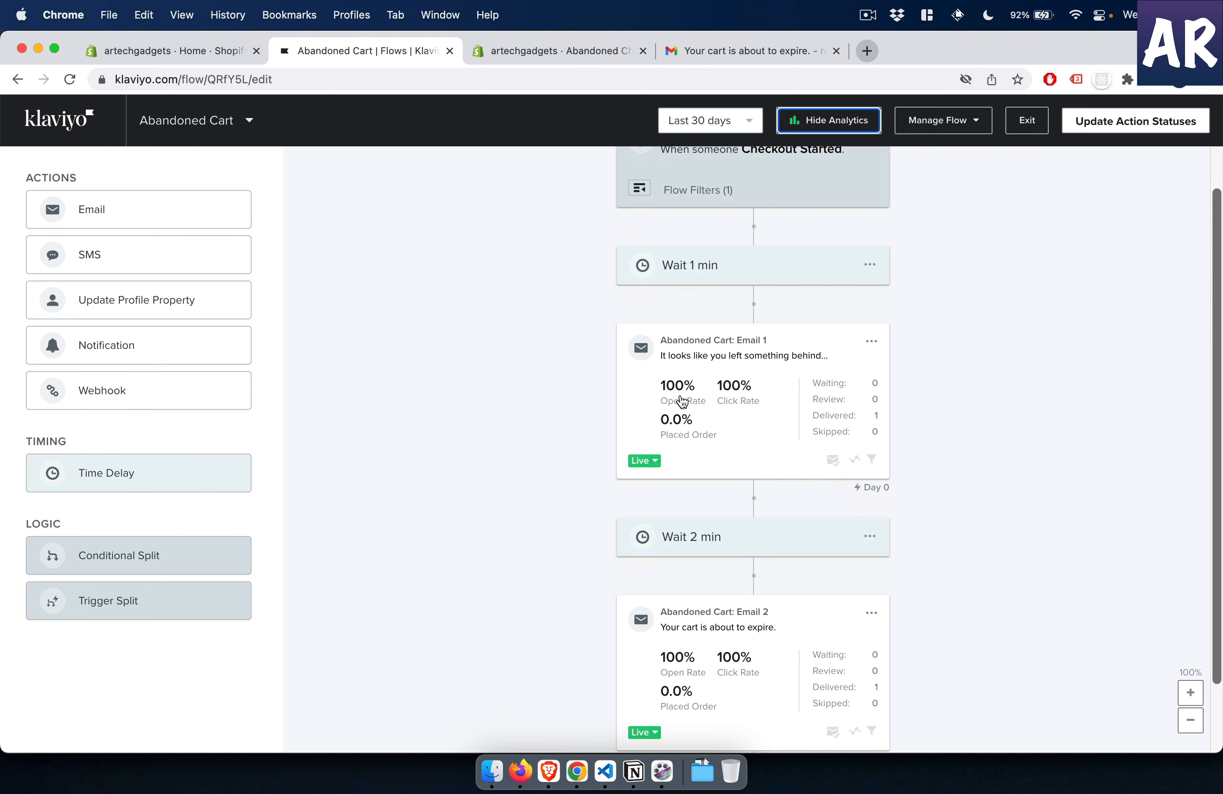
scroll(973, 442, "down", 3)
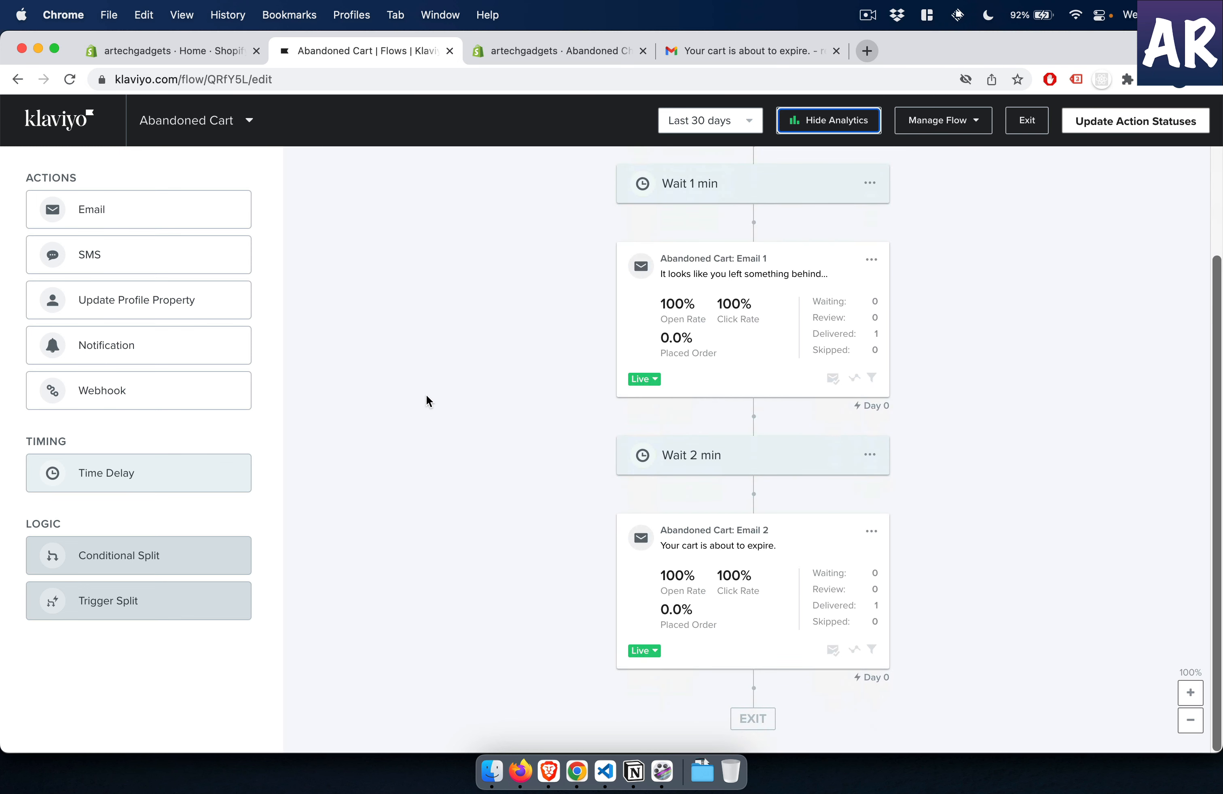
scroll(426, 396, "up", 5)
left_click(56, 120)
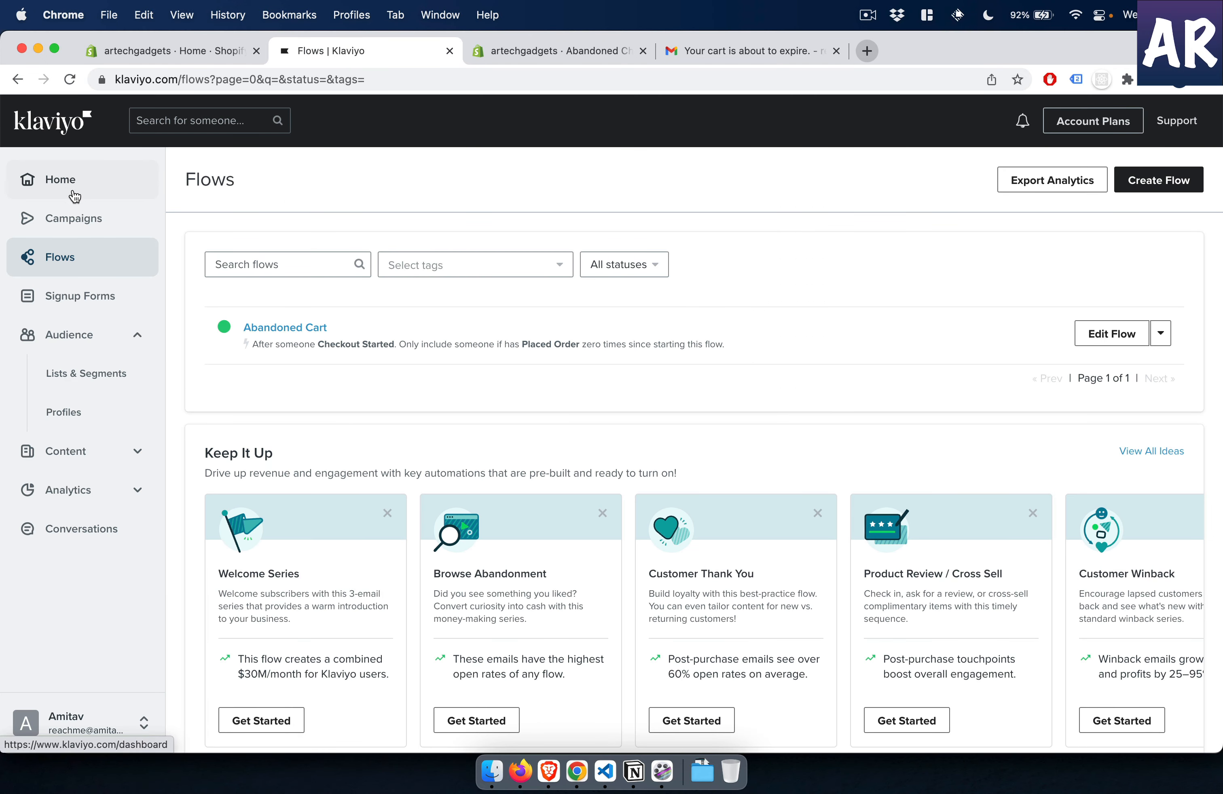
- Check the Abandoned Cart flow's 30-day conversions in the Klaviyo home performance overview
left_click(75, 196)
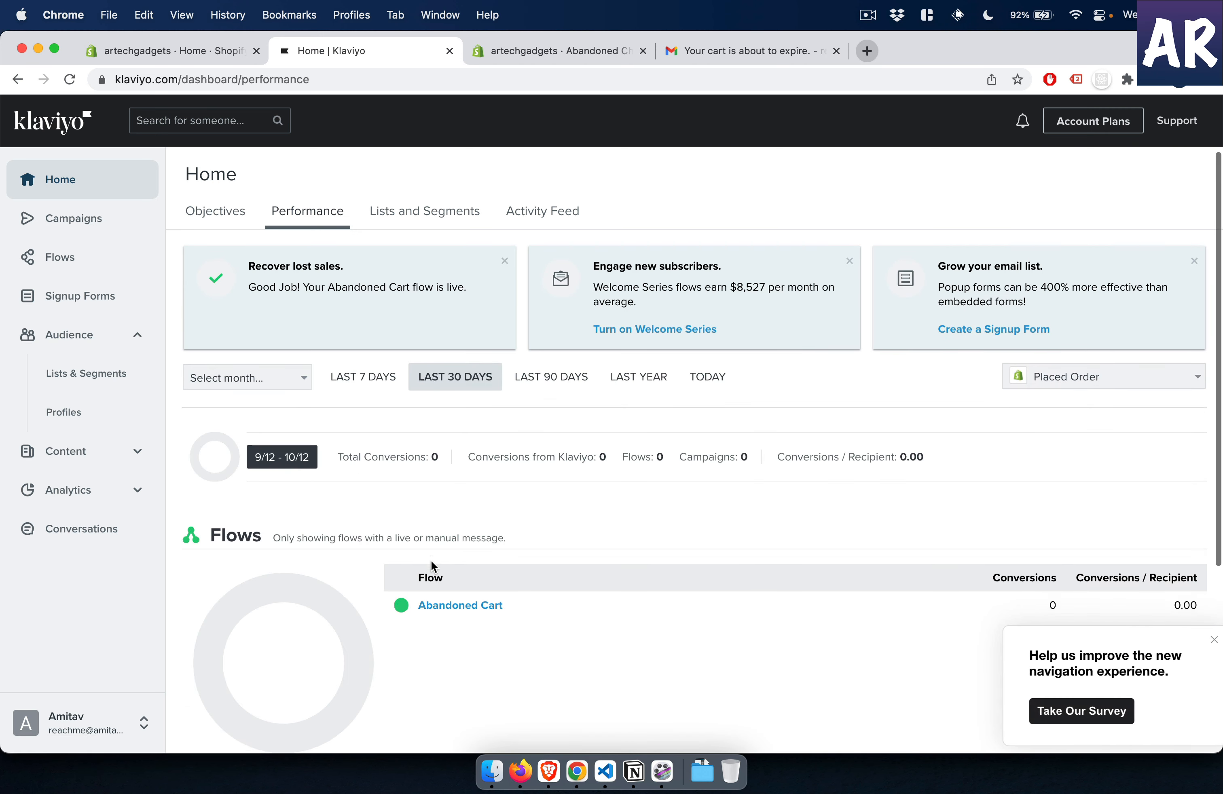
scroll(432, 557, "down", 3)
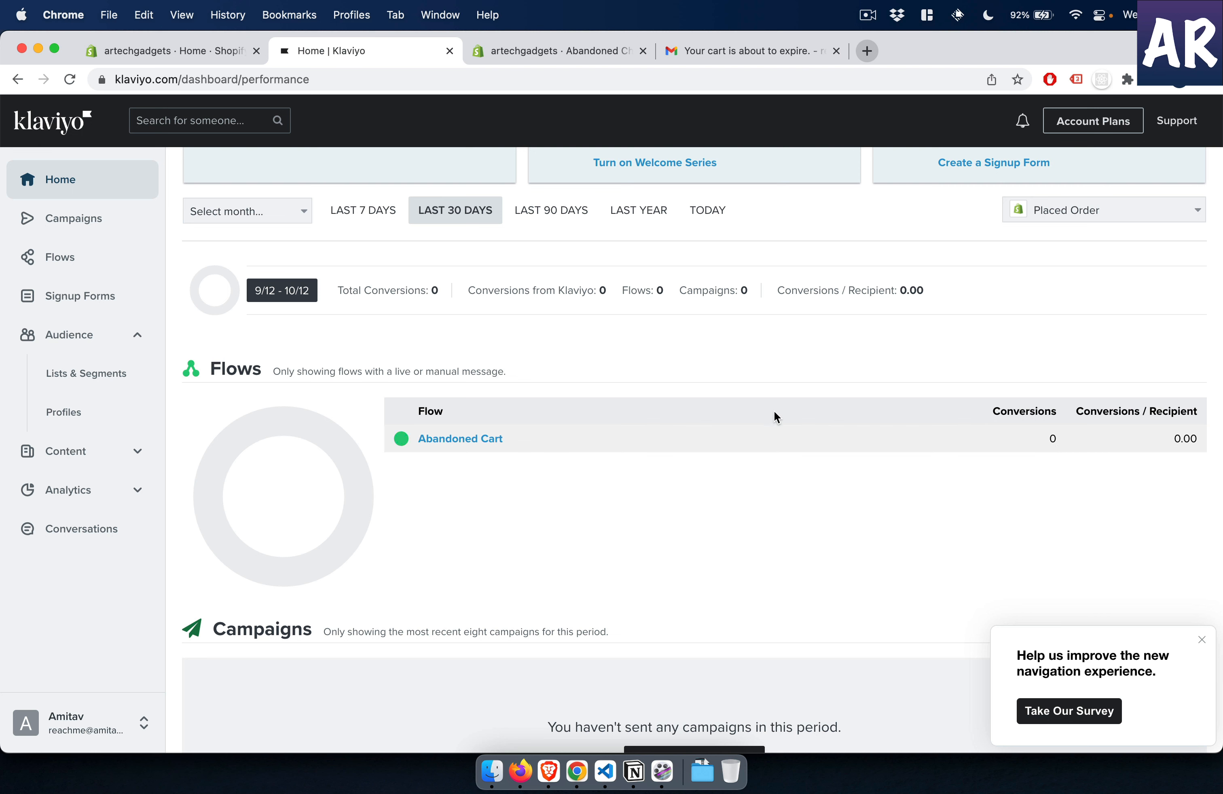
scroll(705, 465, "up", 2)
- In the Shopify payment settings, find the third-party provider (for testing) Bogus Gateway with the filter "bog" and activate it
left_click(518, 48)
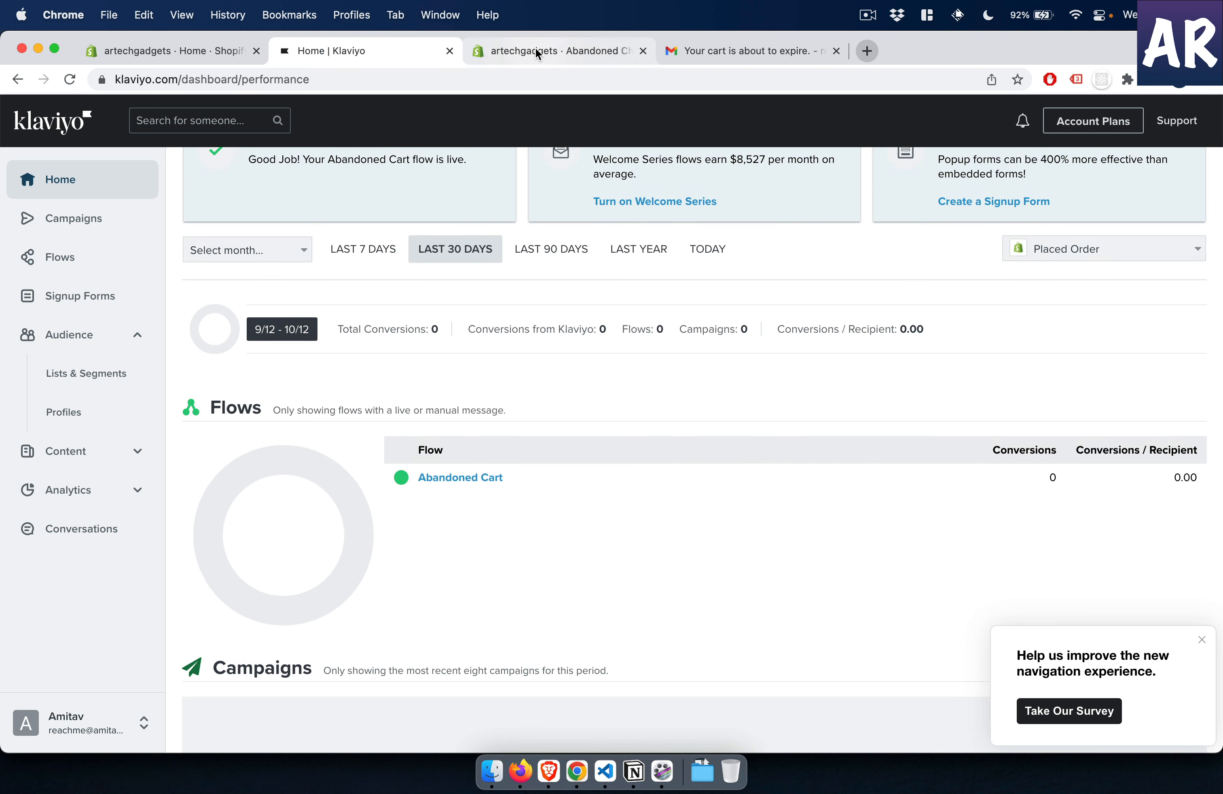
left_click(70, 677)
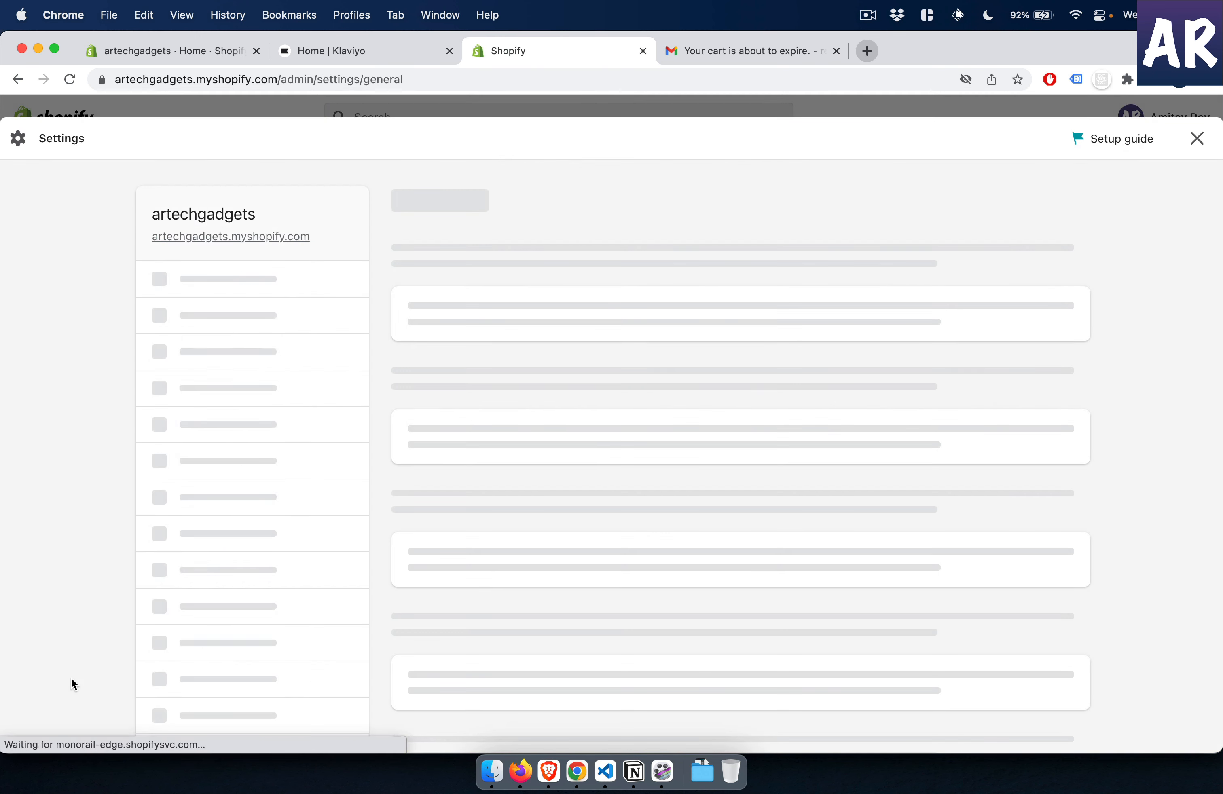
scroll(192, 680, "down", 2)
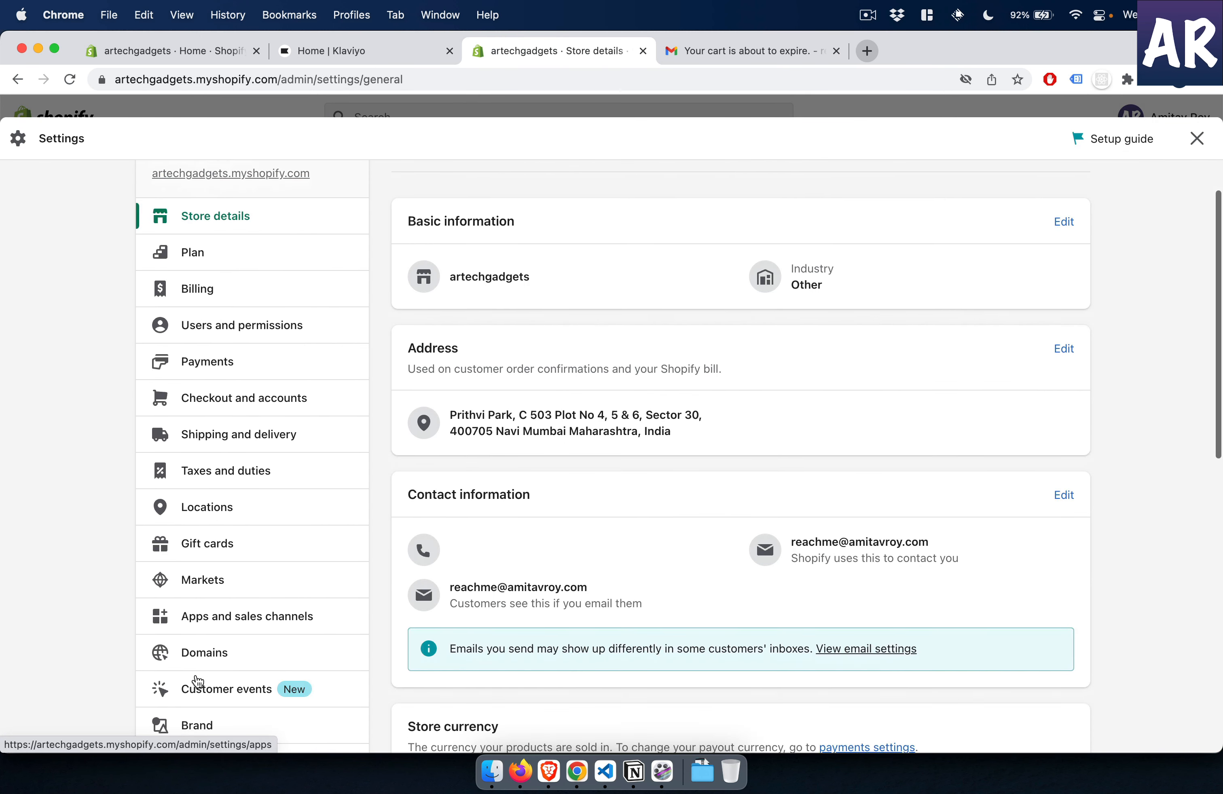
left_click(213, 358)
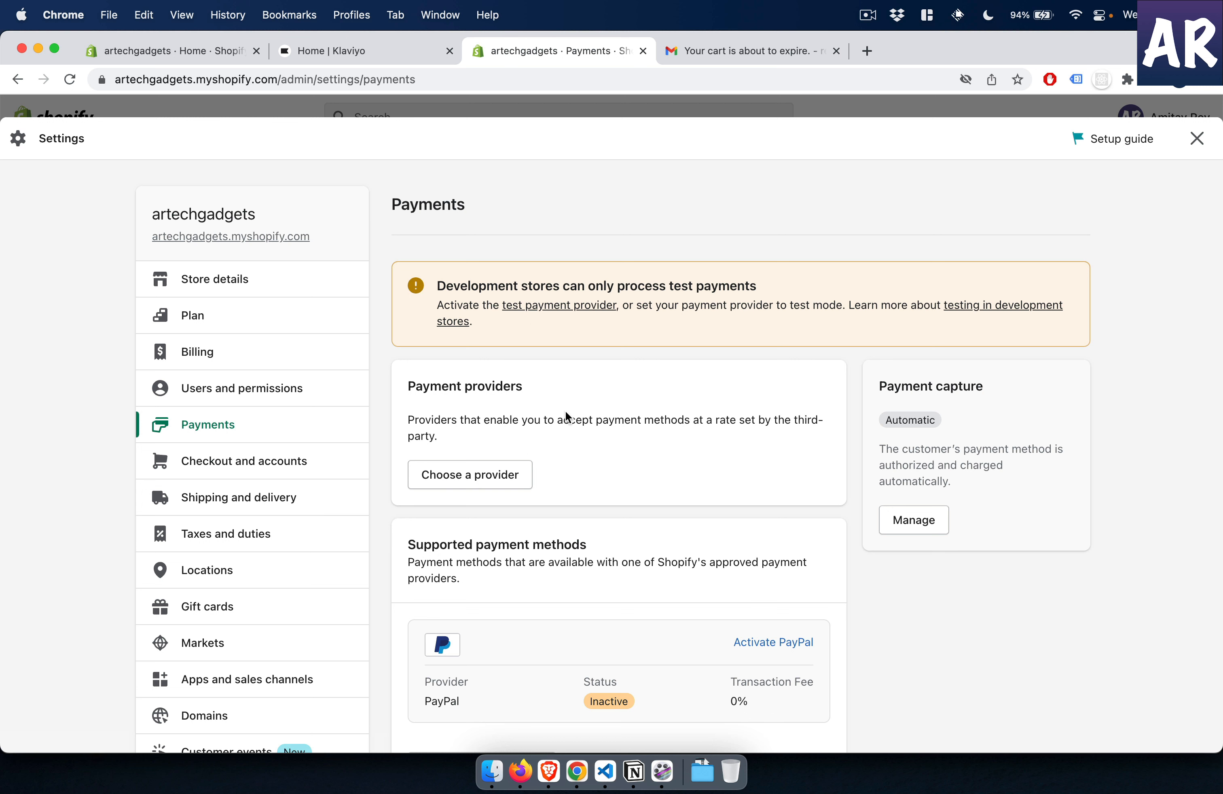
left_click(506, 474)
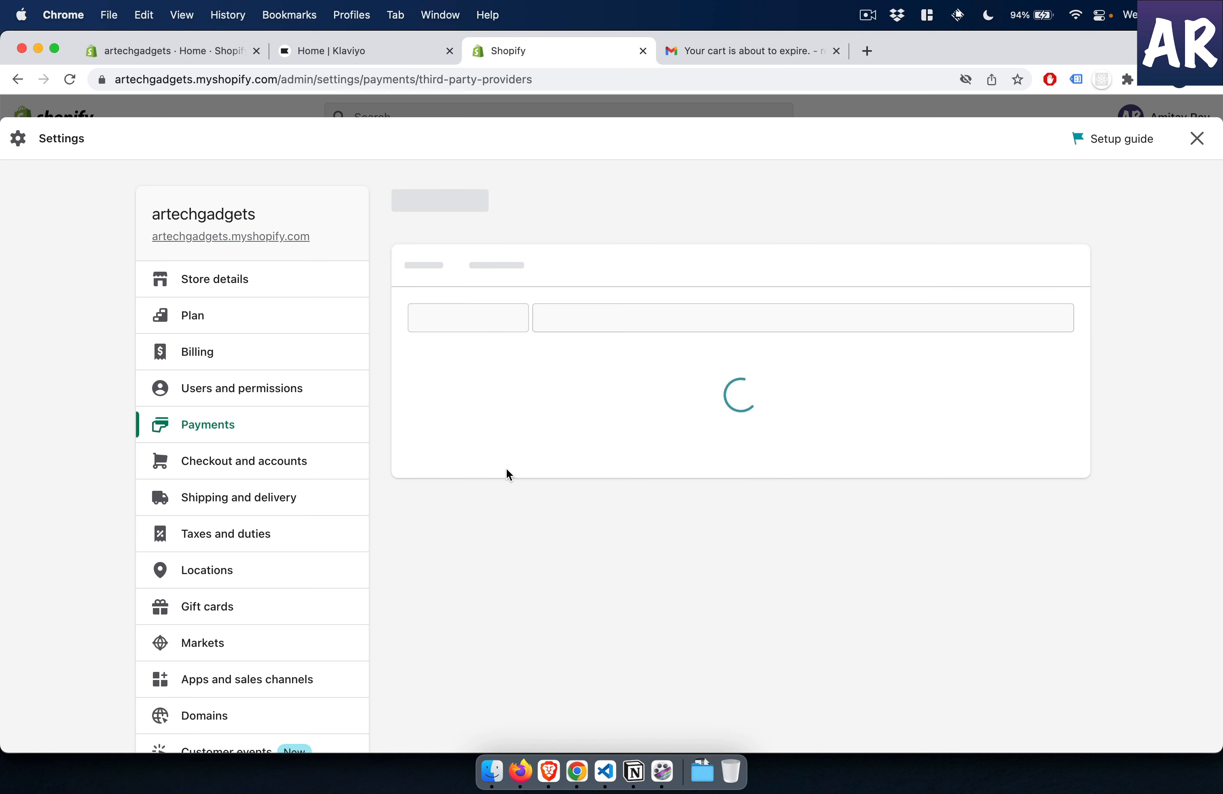
left_click(579, 298)
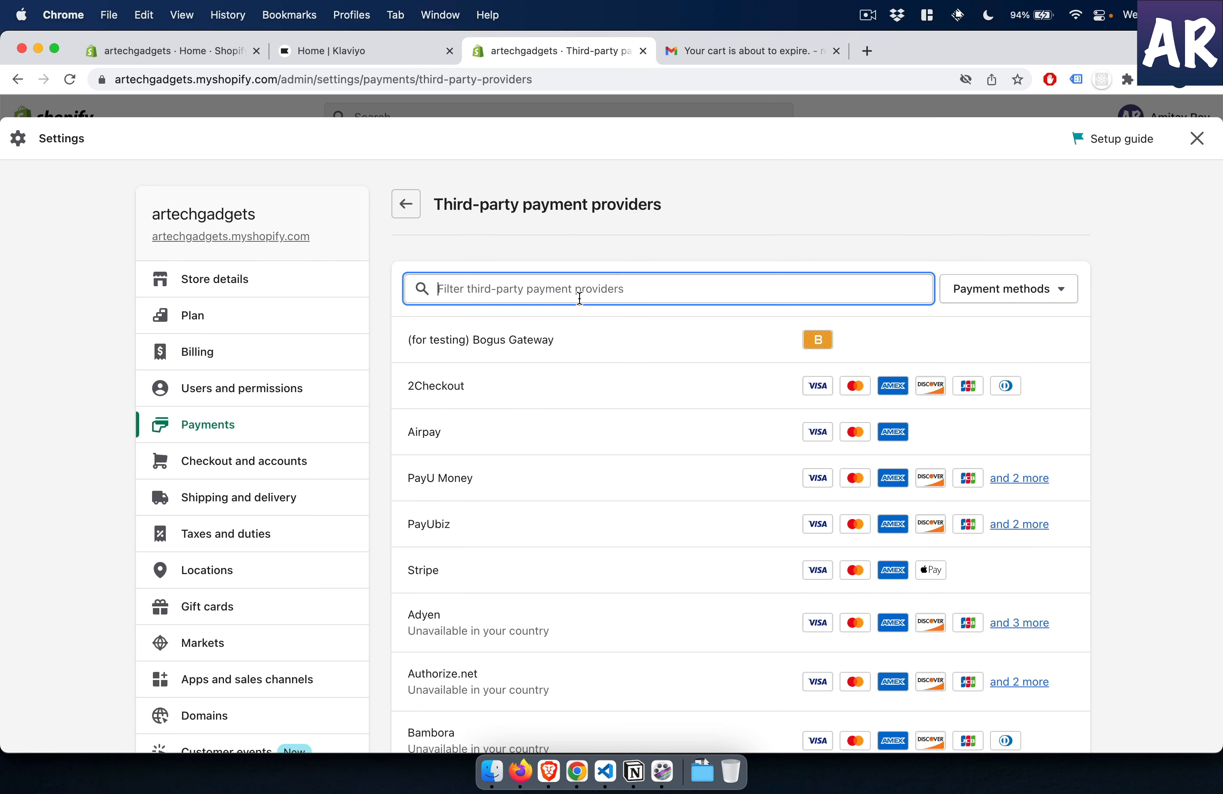
type("bog")
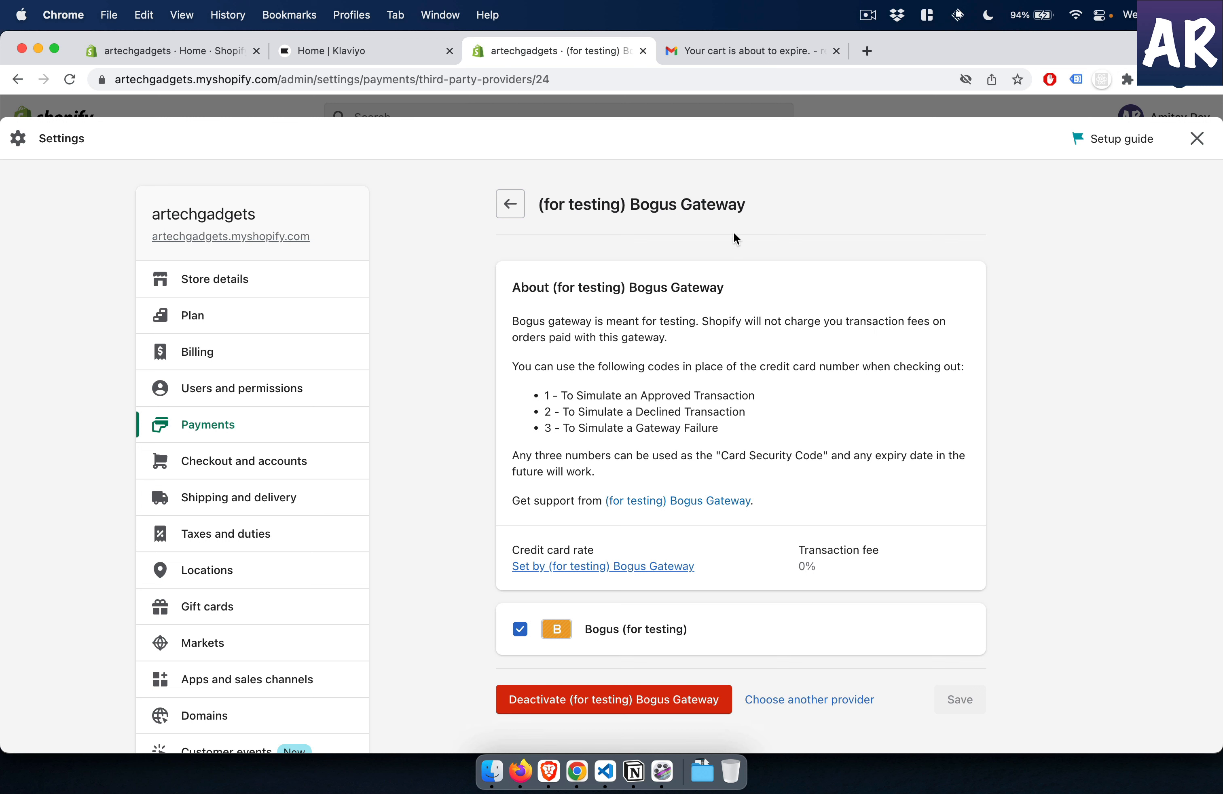
- Return to the incognito checkout window and reload its payment page to bring up the credit card form
key("super+grave")
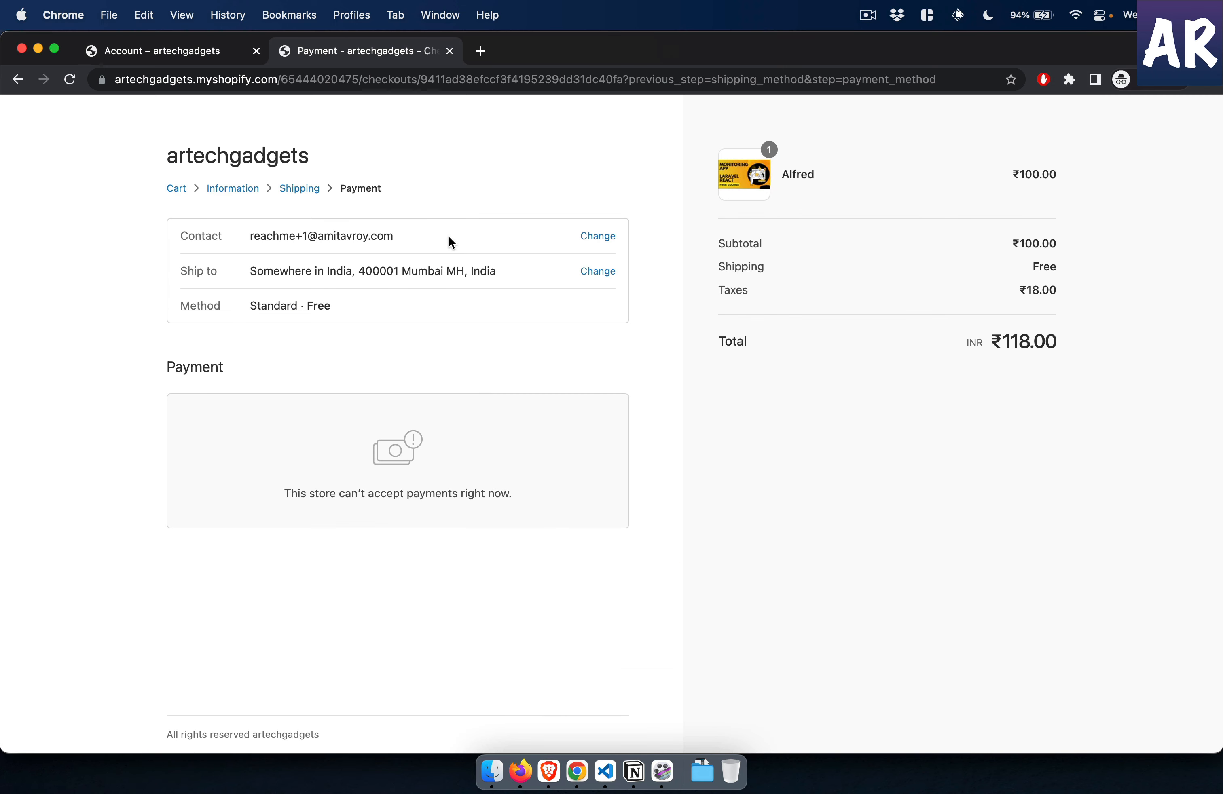
key("super+r")
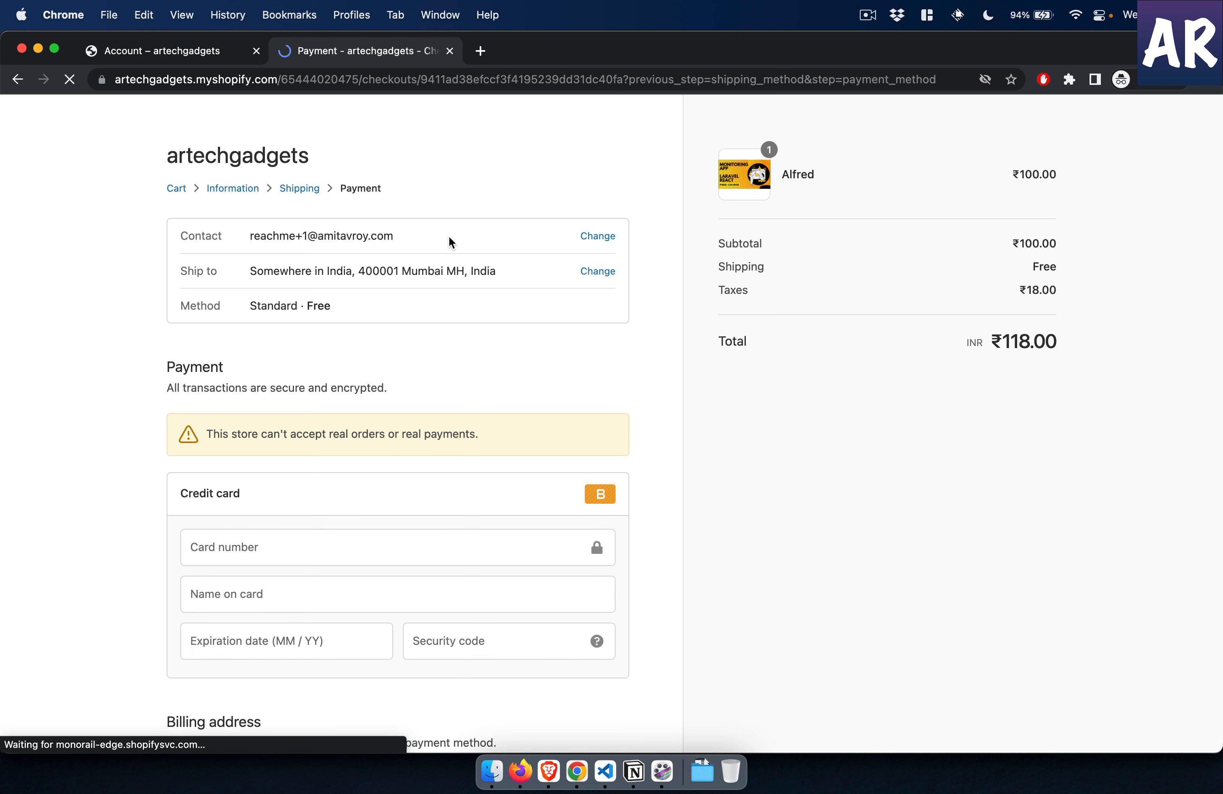
scroll(155, 478, "down", 2)
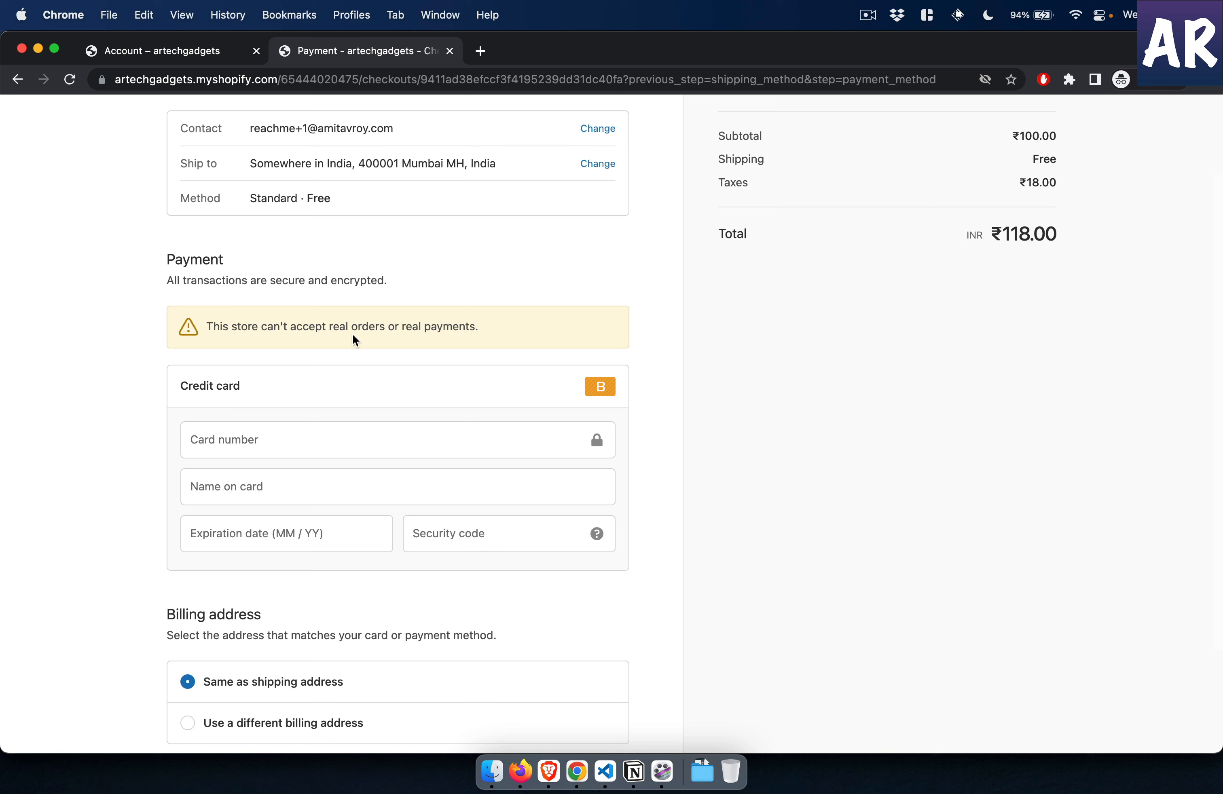
- Enter the test card number and the cardholder's name in the checkout's credit card form
left_click(436, 441)
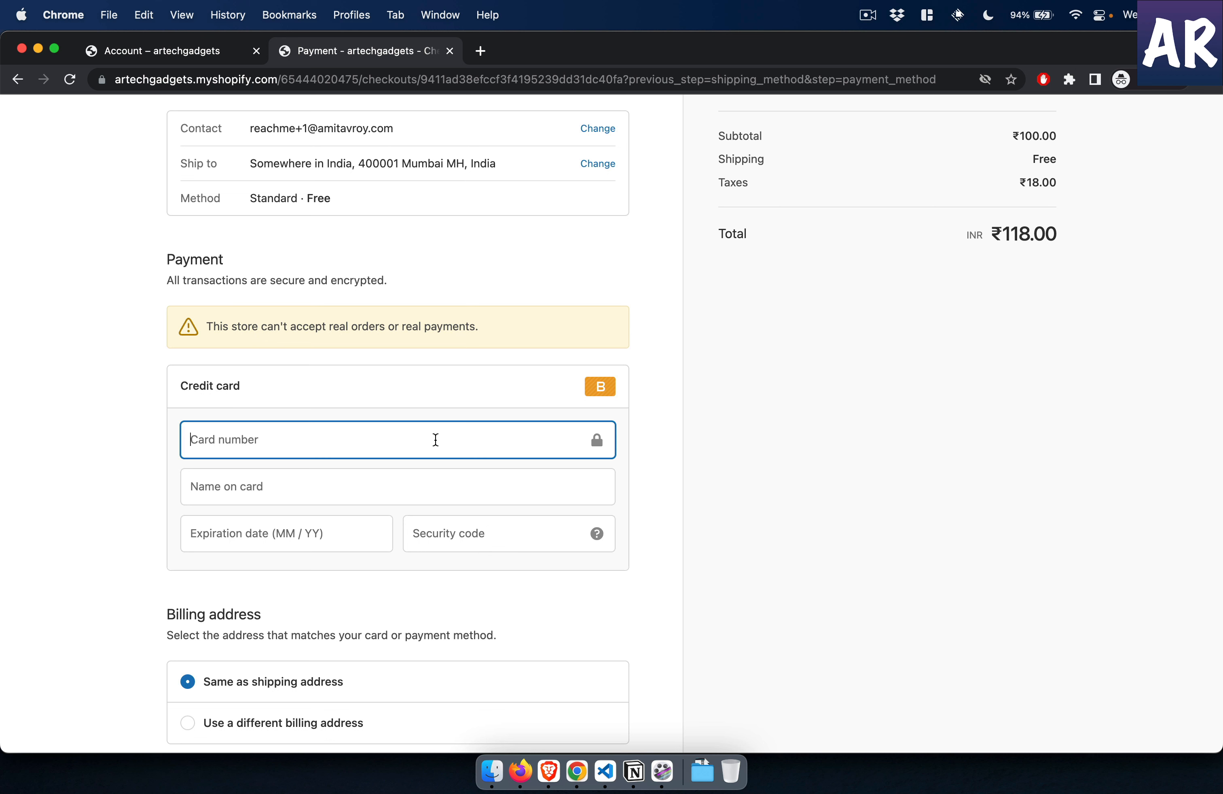
type("1")
left_click(415, 487)
type("A")
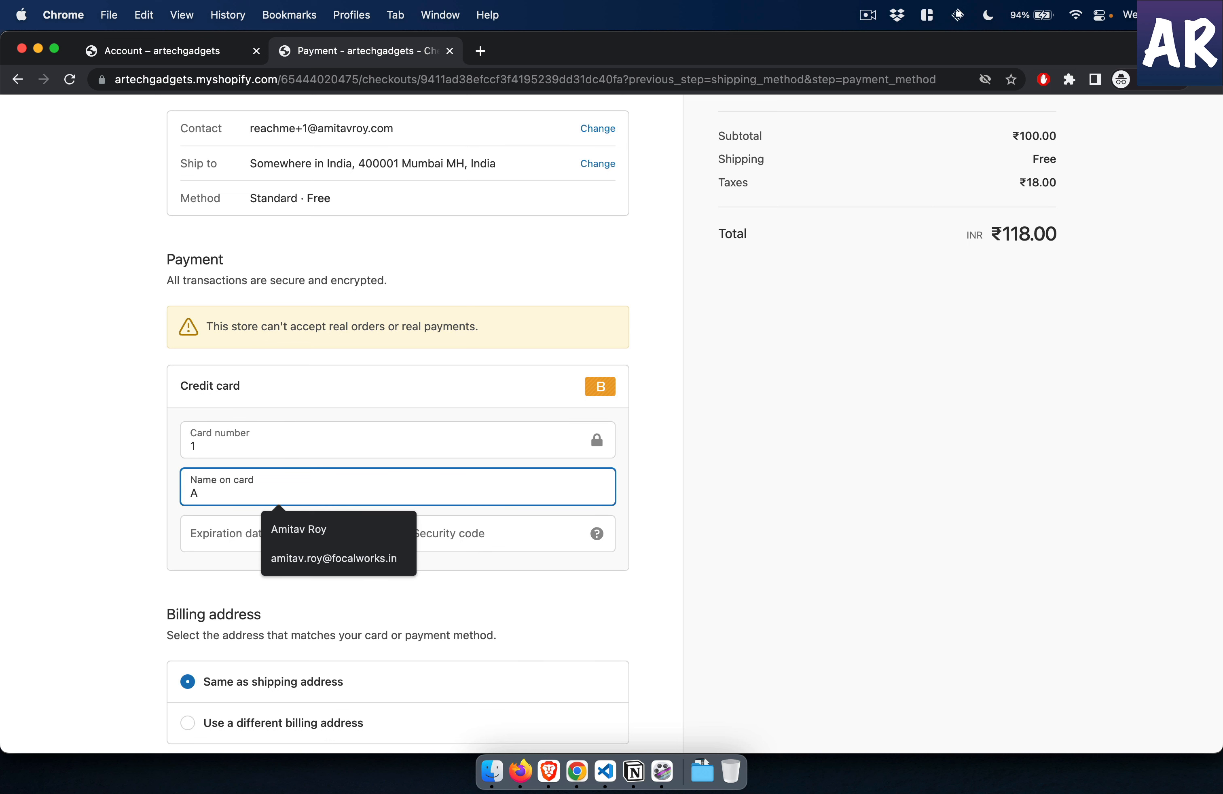
key("Down")
key("Return")
- Set the card's expiration date to 12/22 and enter the security code
left_click(371, 536)
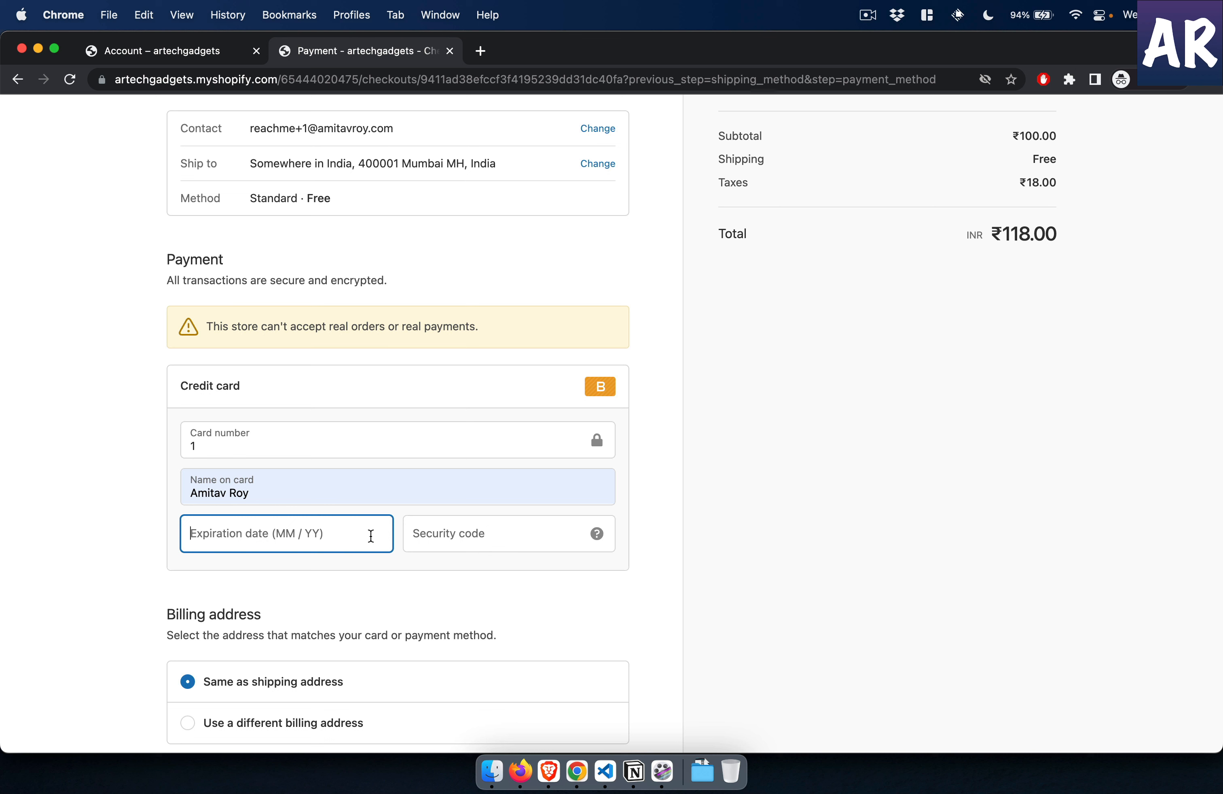
type("12 /")
key("Tab")
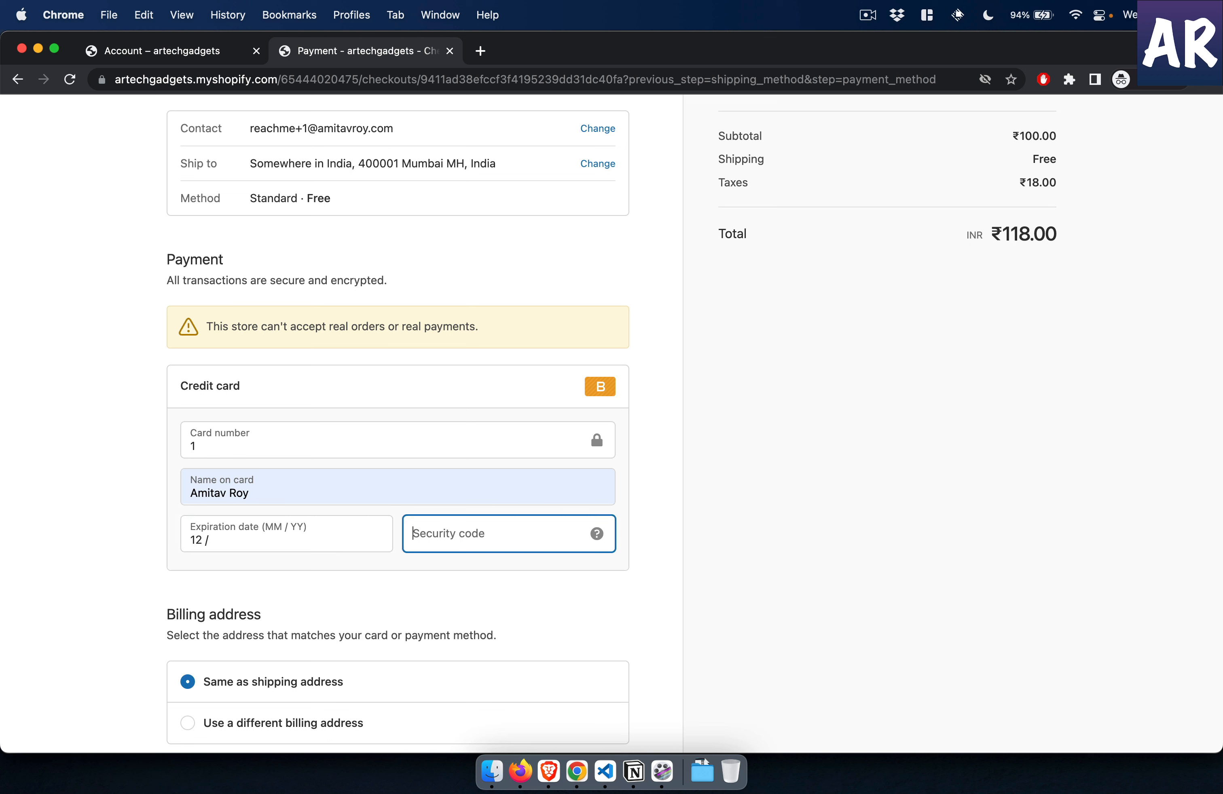
left_click(314, 539)
type("22")
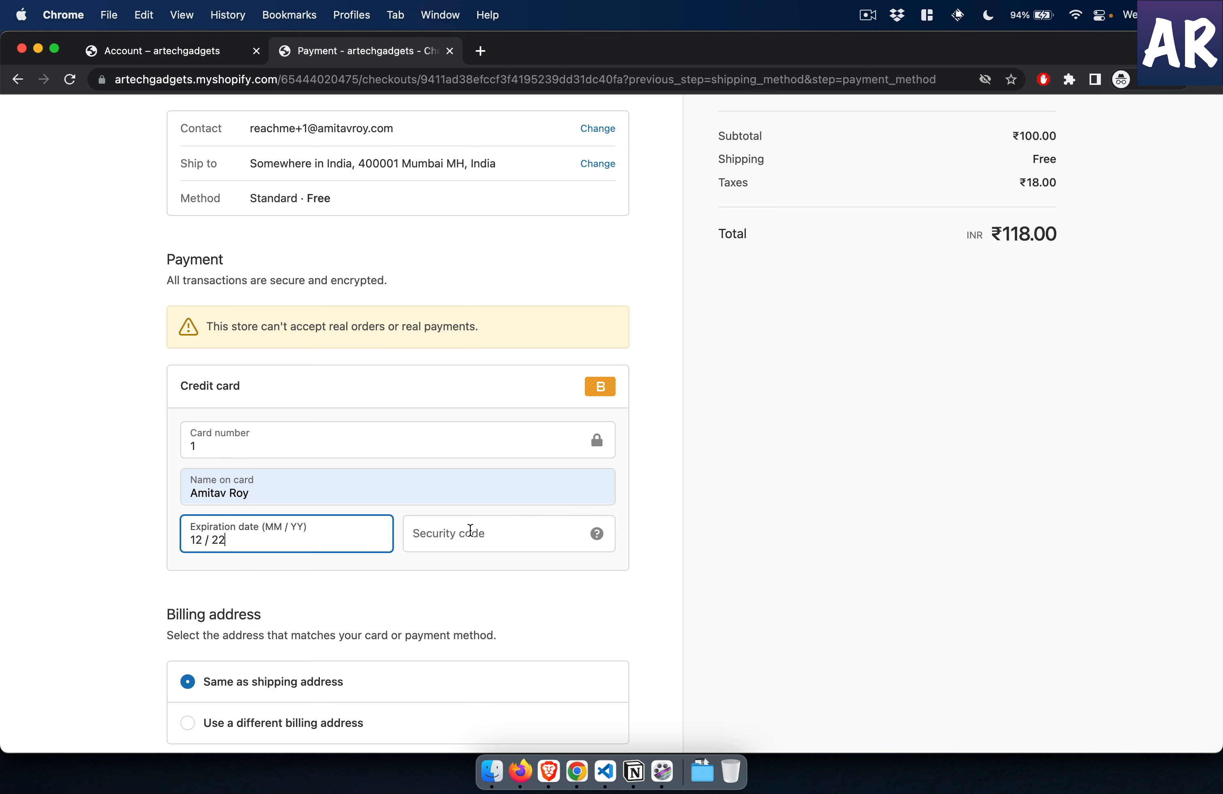
left_click(480, 532)
type("123")
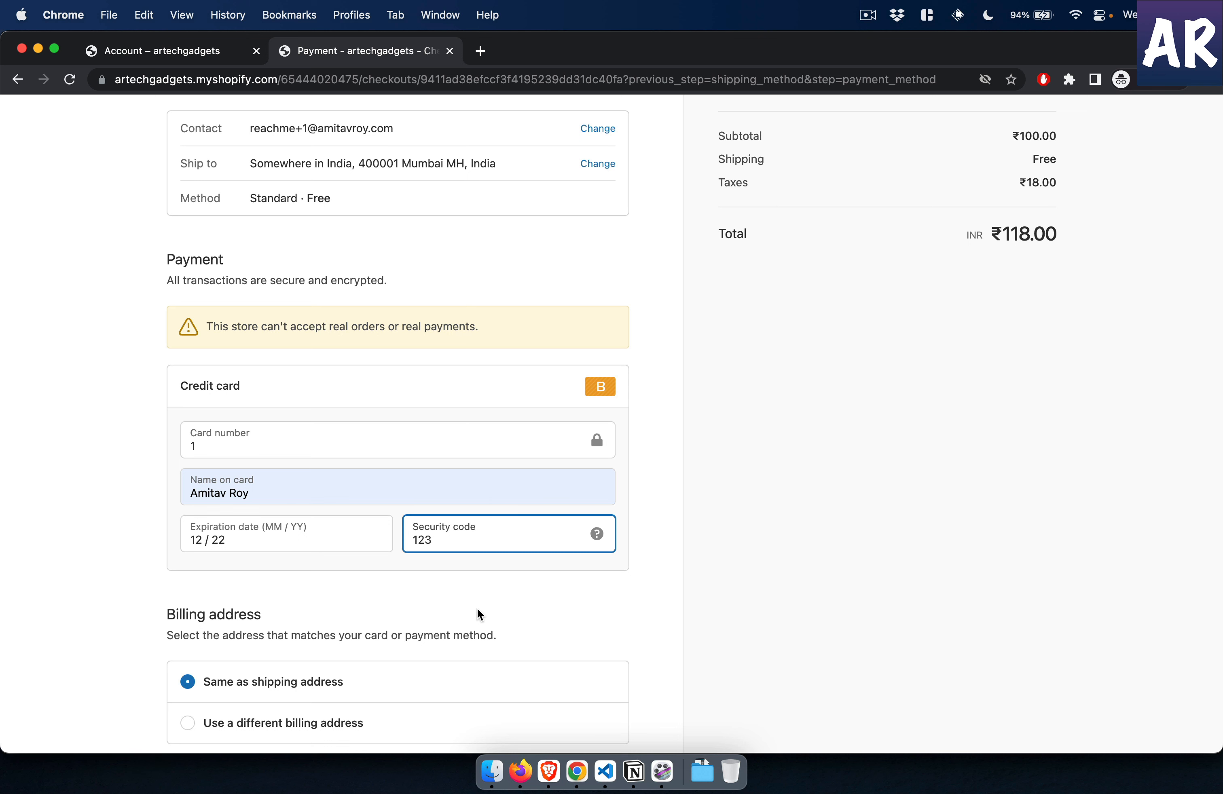
- Submit the test payment with the billing address same as shipping and look over the order confirmation page
scroll(477, 609, "down", 3)
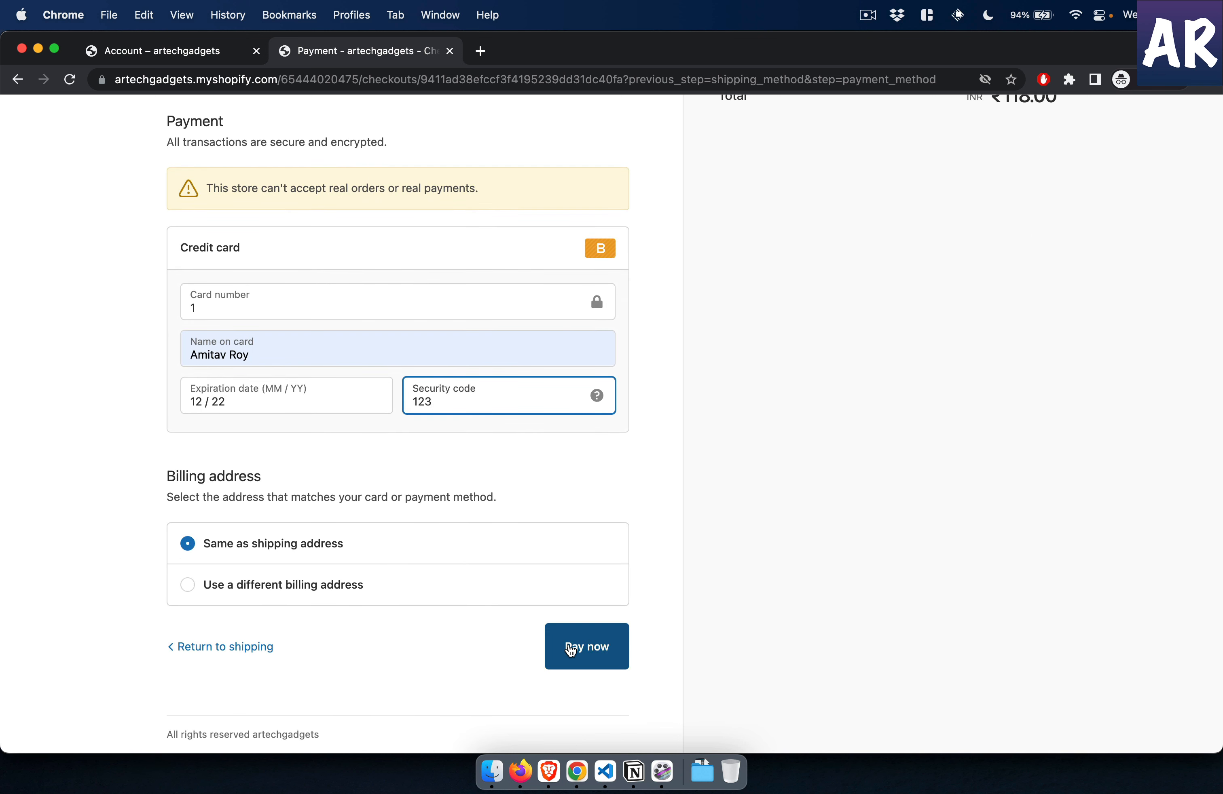
left_click(570, 650)
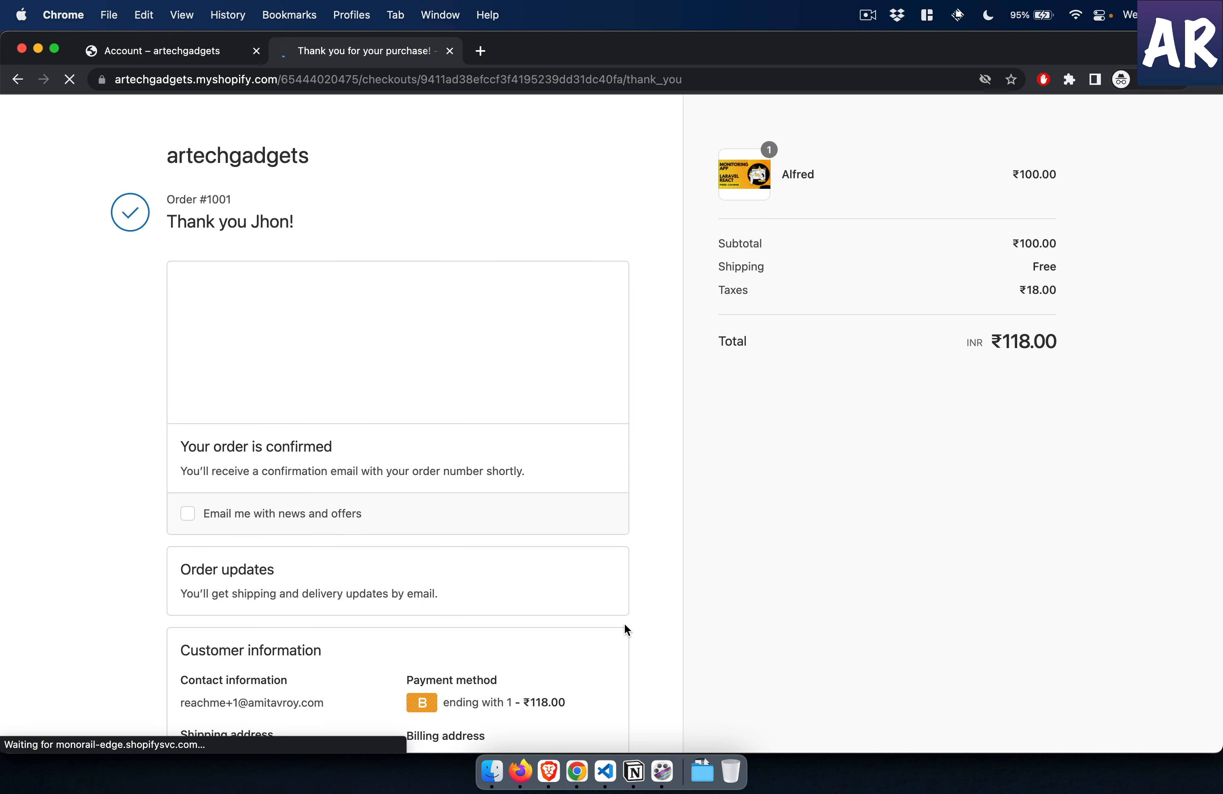
scroll(520, 645, "down", 2)
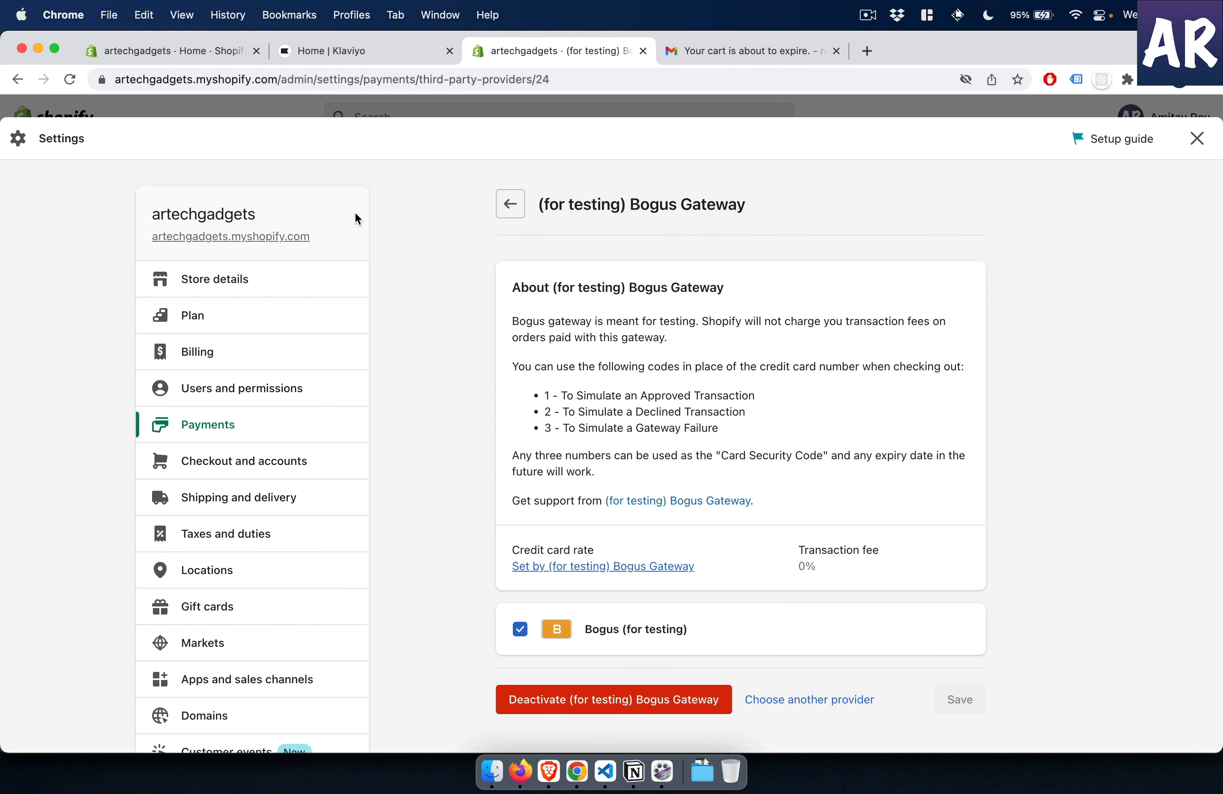
- Leave the Shopify payment settings, view the orders list, and check the Abandoned Cart revenue in Klaviyo's home performance overview
left_click(1195, 142)
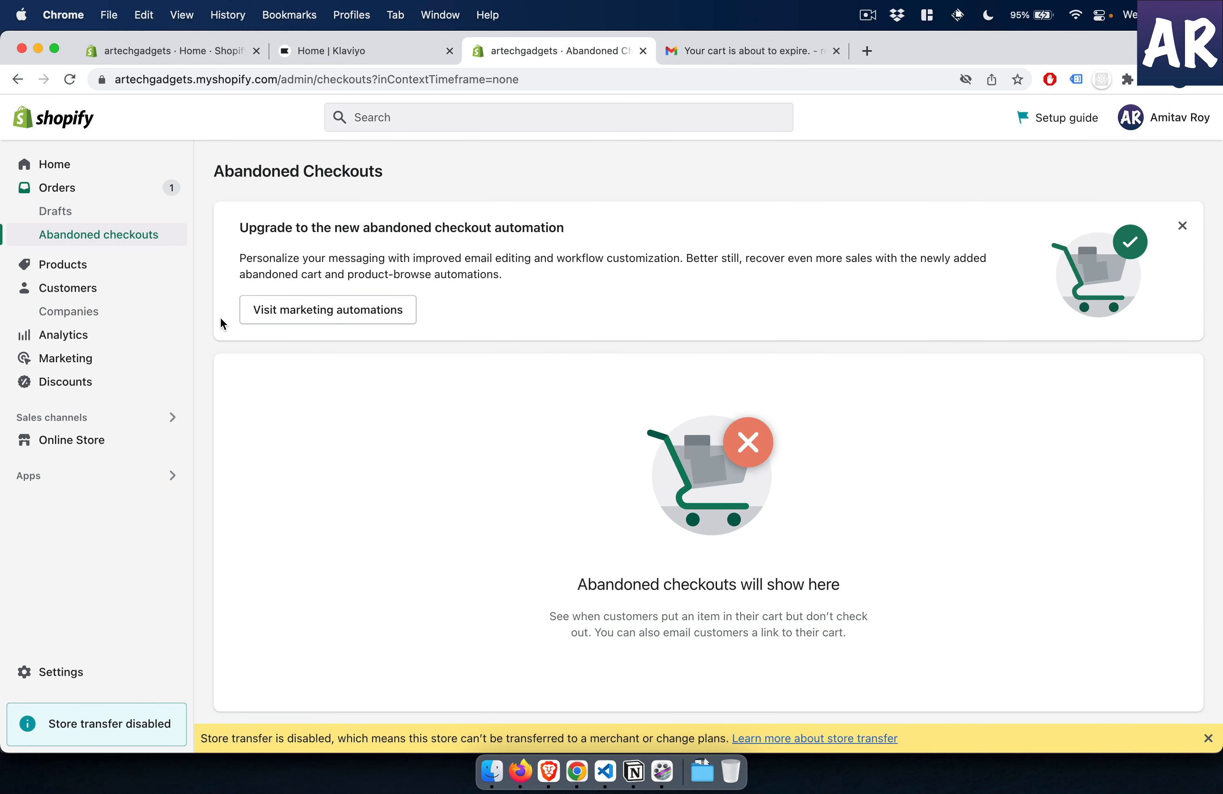
left_click(99, 197)
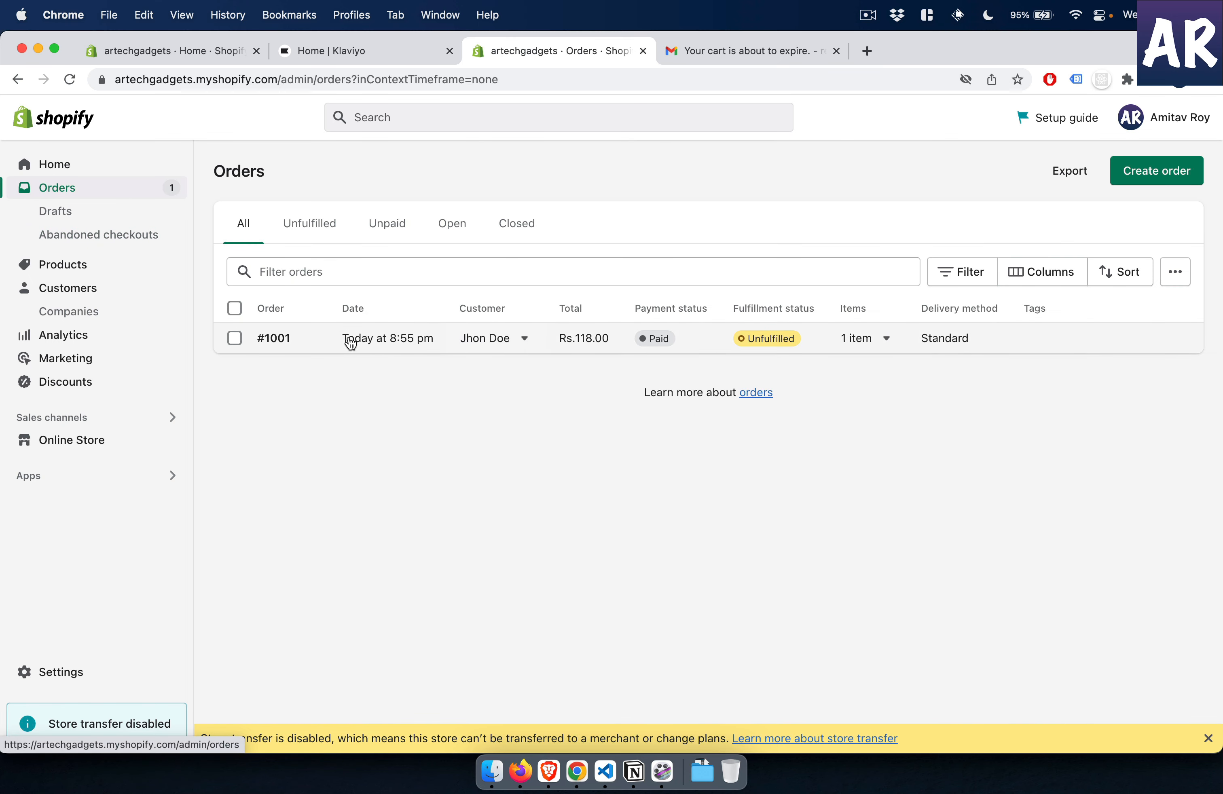
left_click(382, 51)
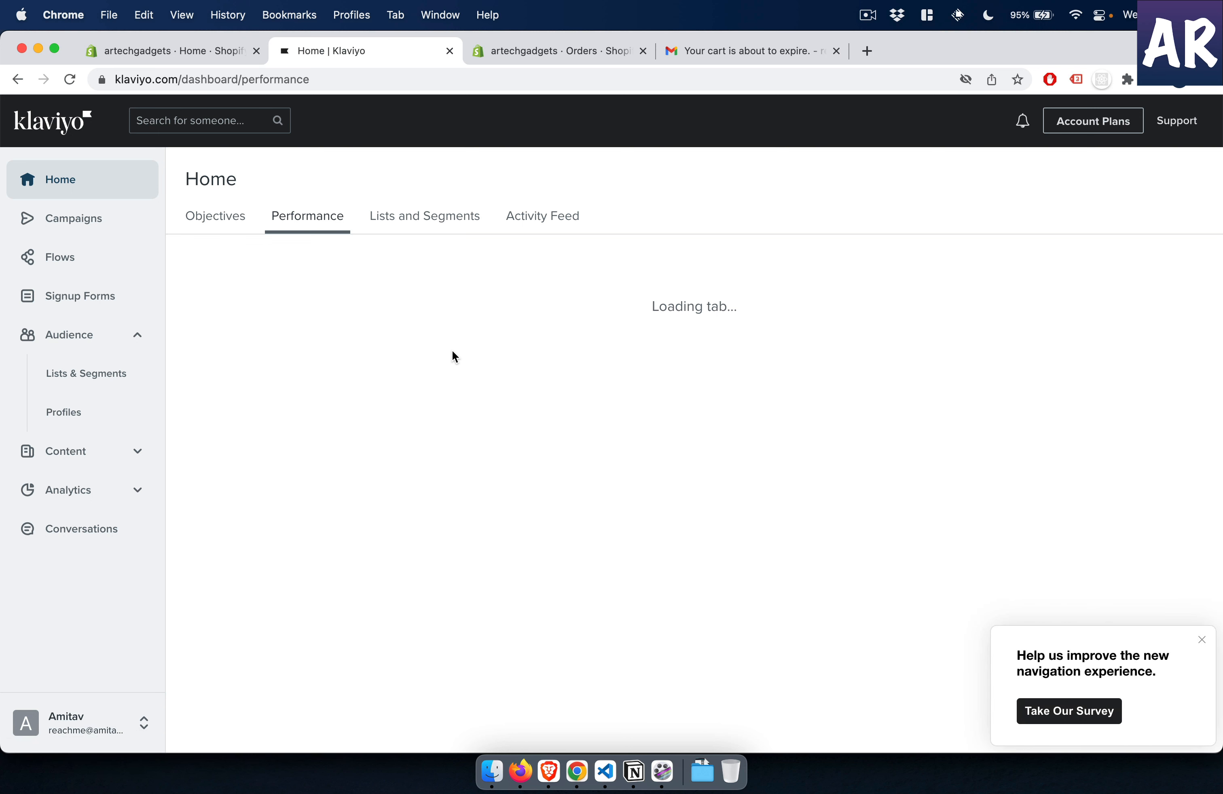
scroll(454, 356, "down", 5)
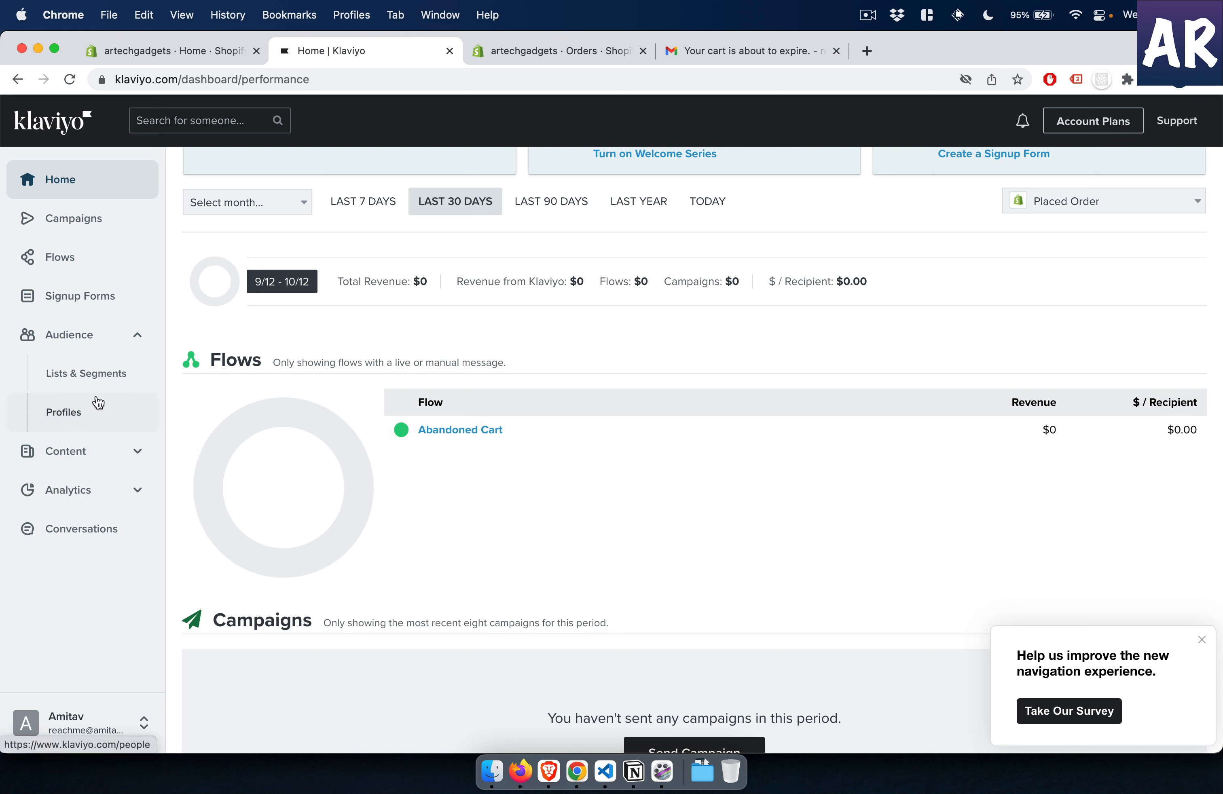
- Open the test customer's profile in Klaviyo and examine its activity timeline, metrics, lists and segments, contact and acquisition information
left_click(92, 414)
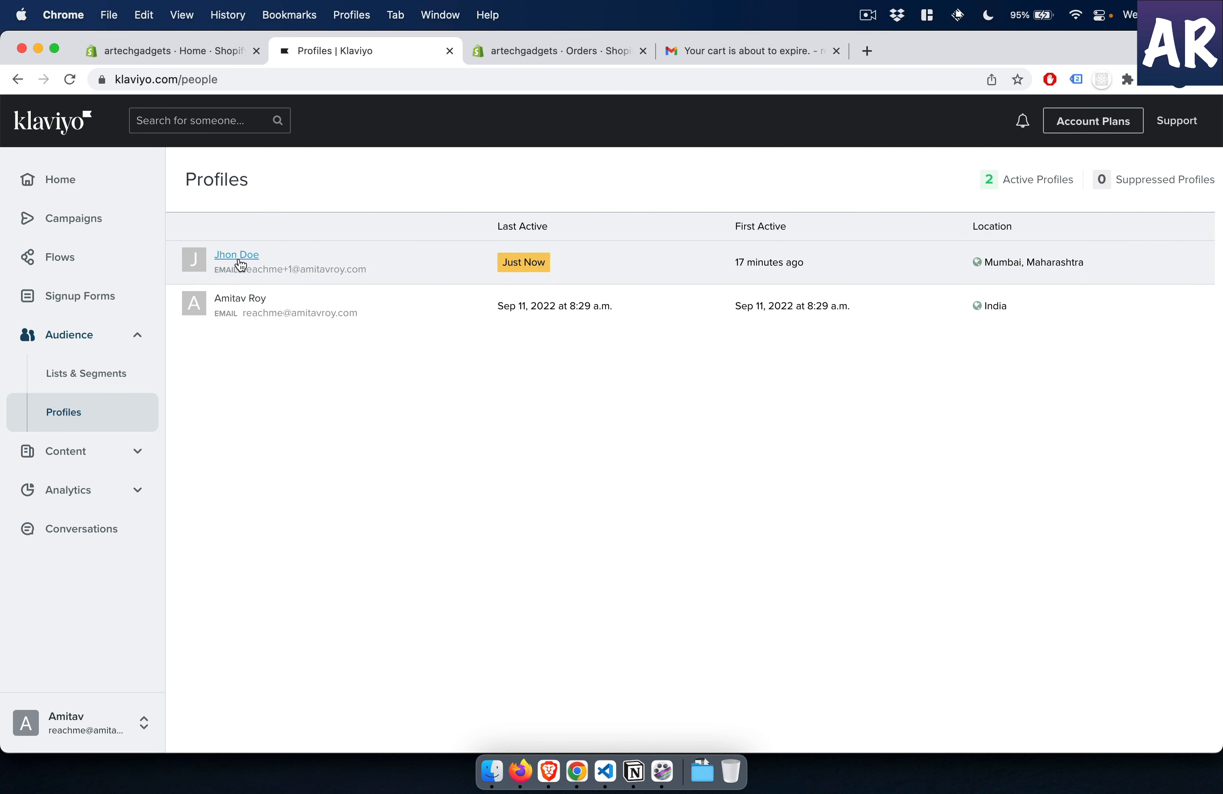
left_click(240, 264)
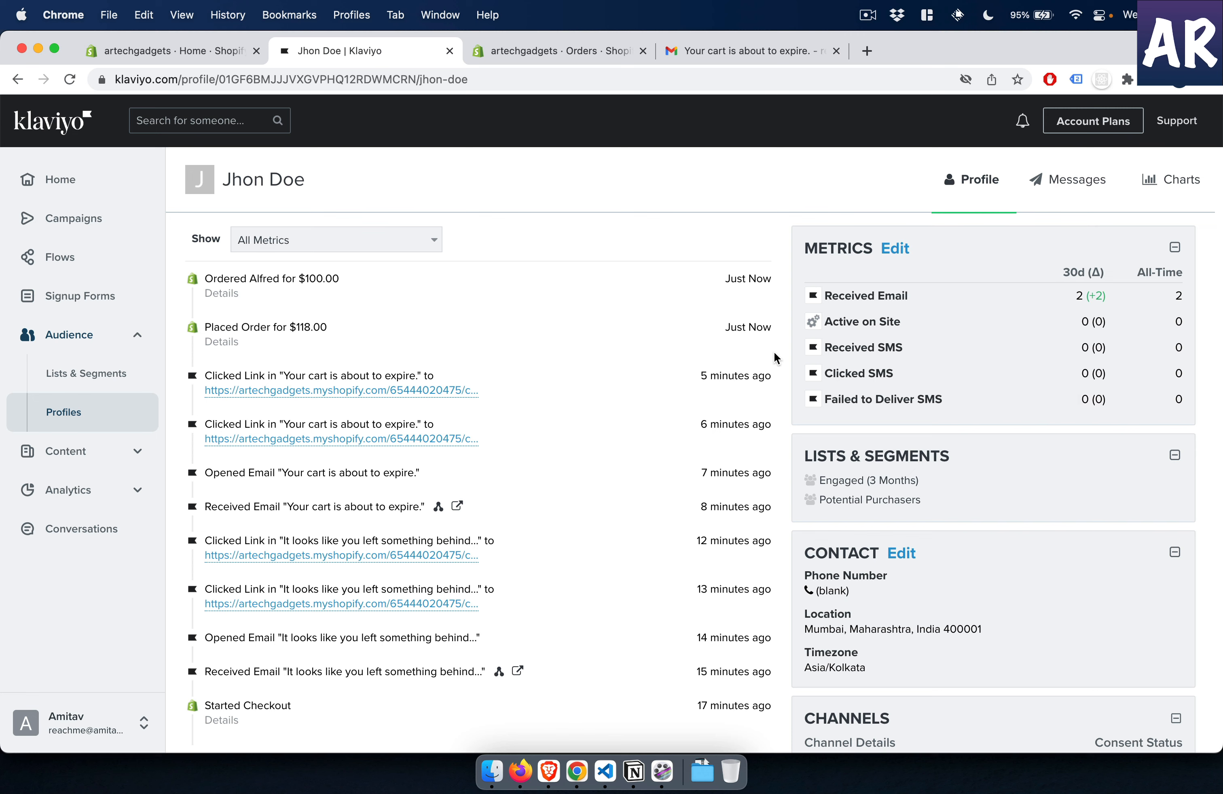
scroll(790, 391, "down", 4)
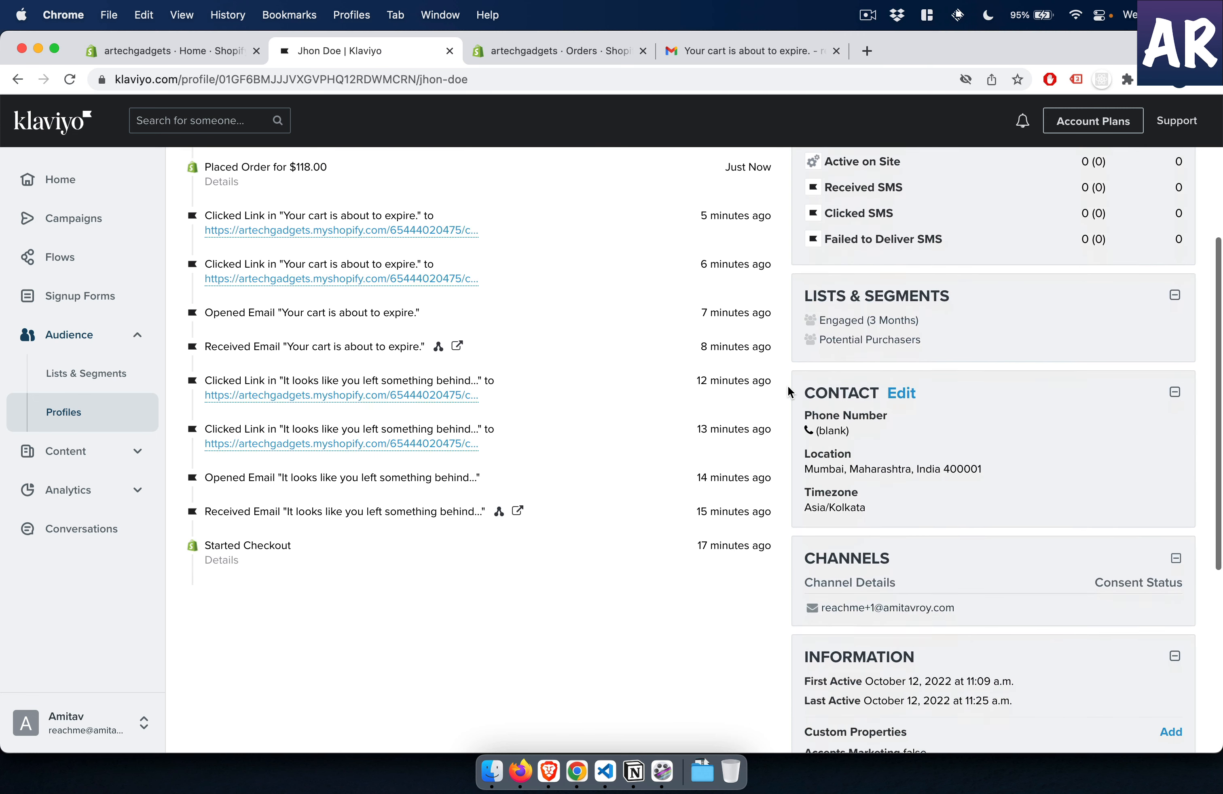
scroll(789, 391, "down", 4)
scroll(789, 392, "up", 8)
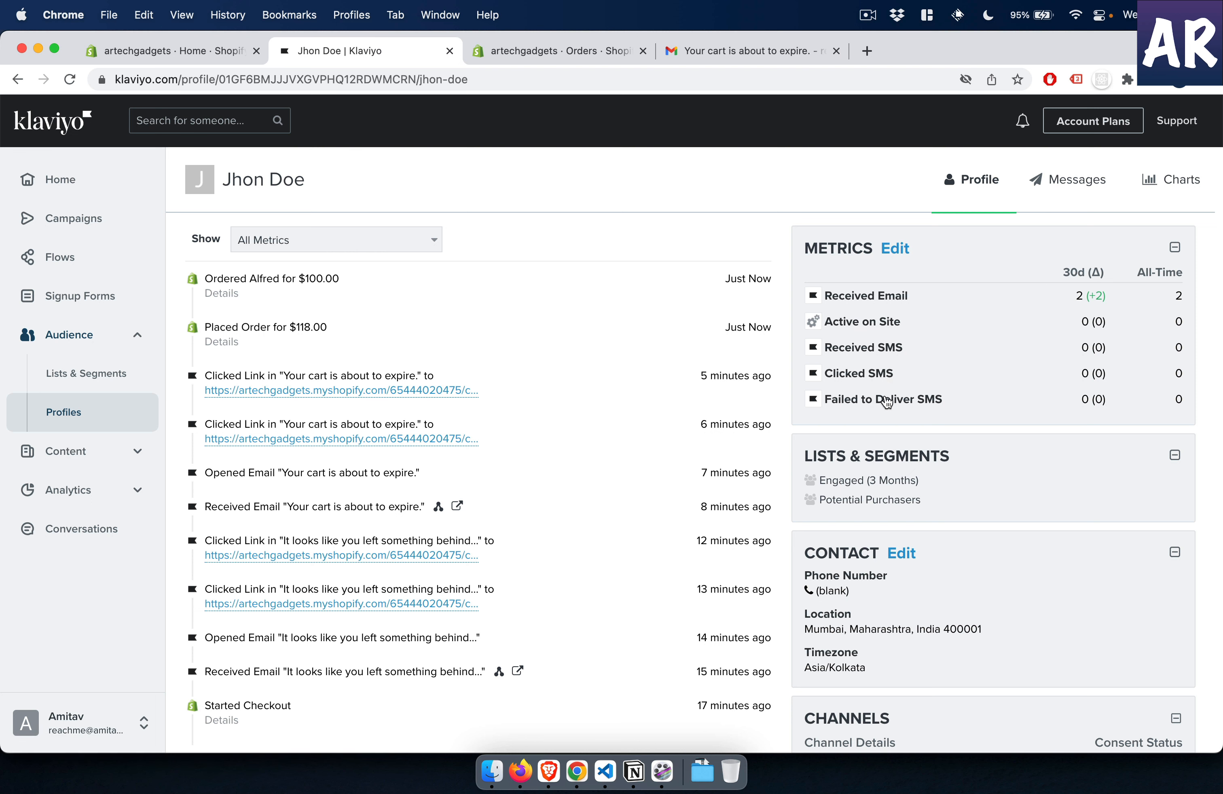
scroll(880, 421, "down", 2)
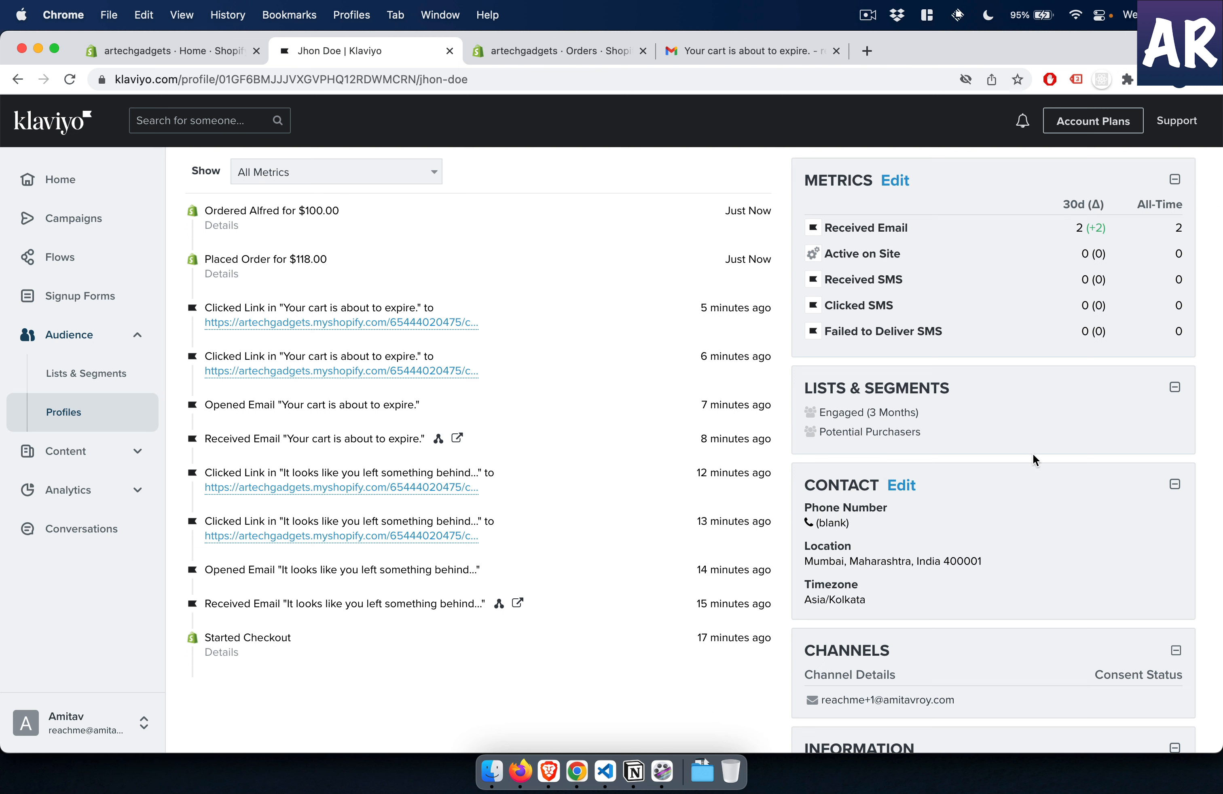
mouse_move(846, 413)
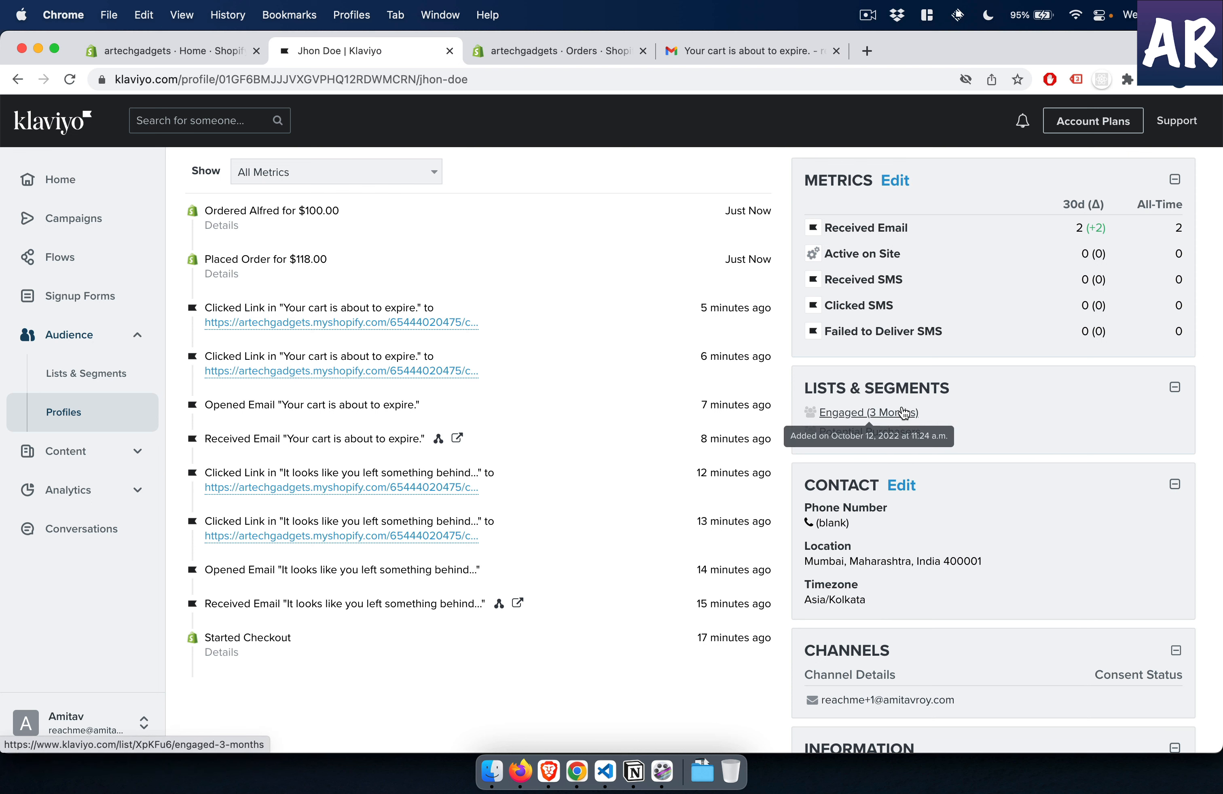
scroll(1006, 508, "down", 3)
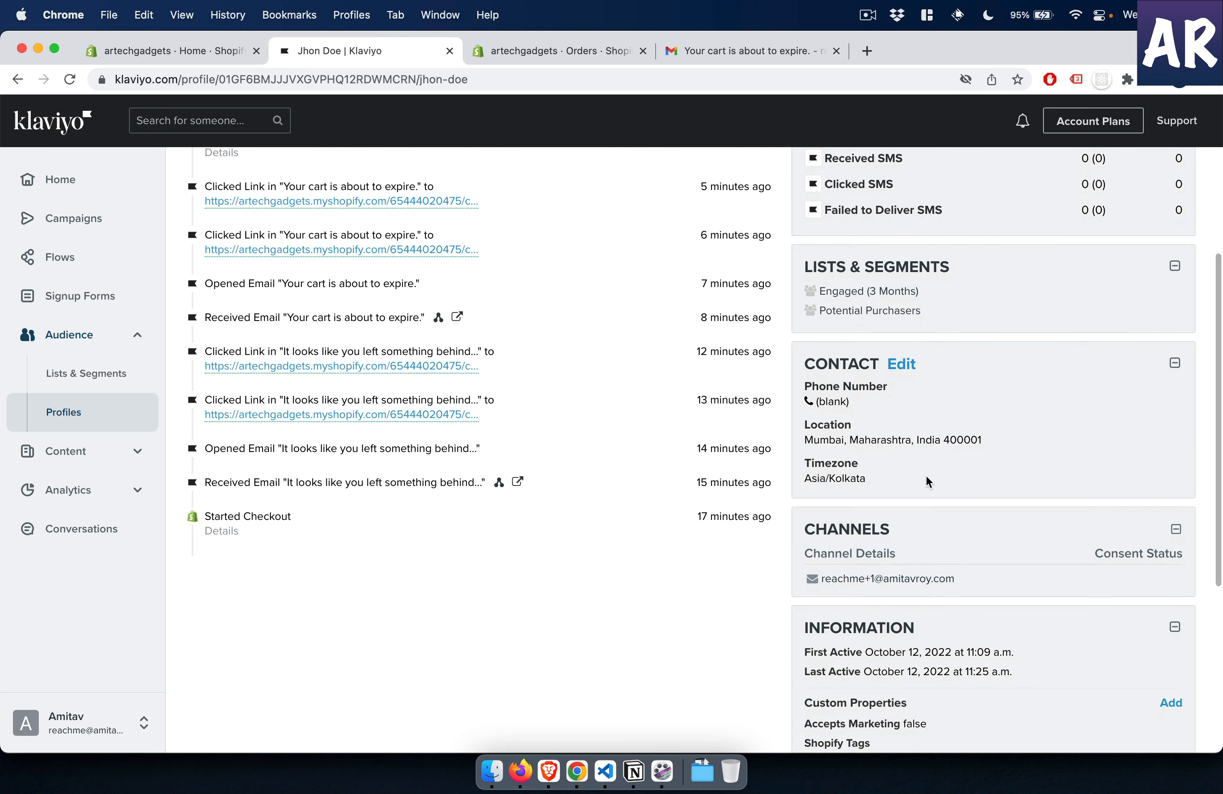
scroll(928, 492, "down", 6)
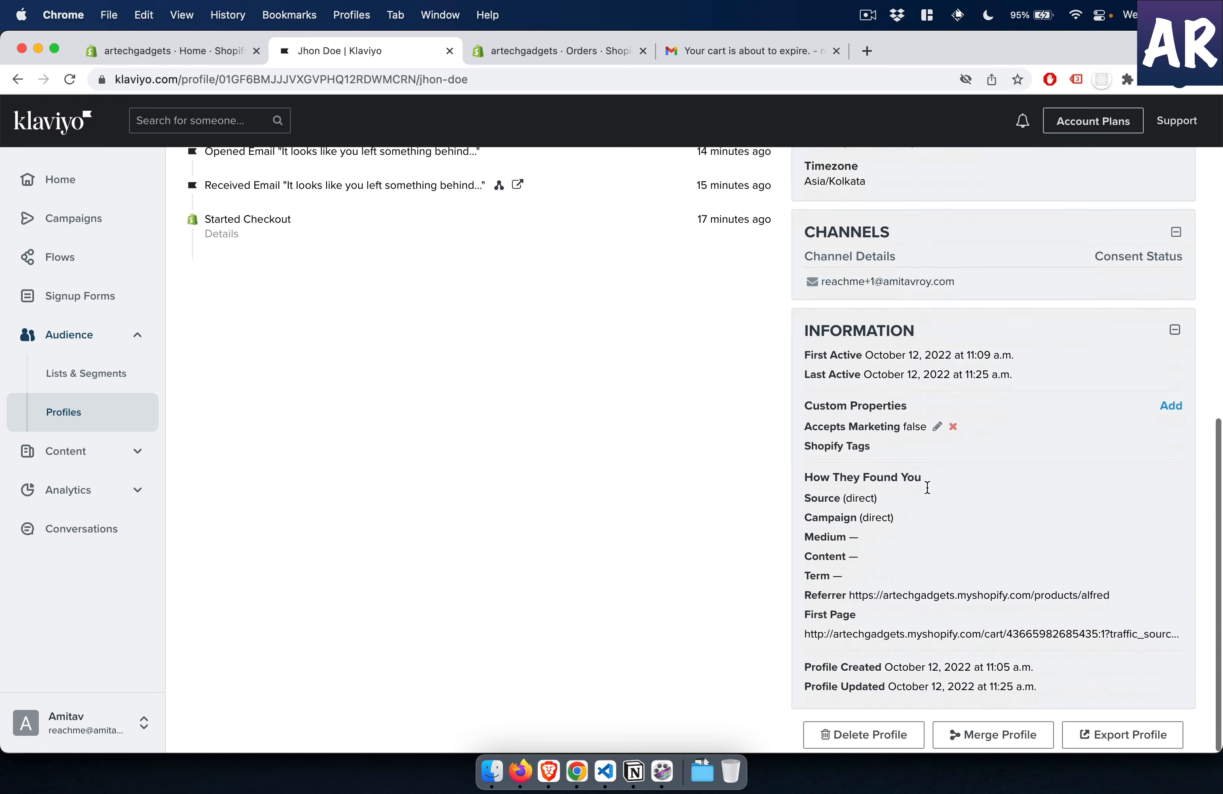
scroll(929, 493, "up", 6)
scroll(628, 417, "up", 4)
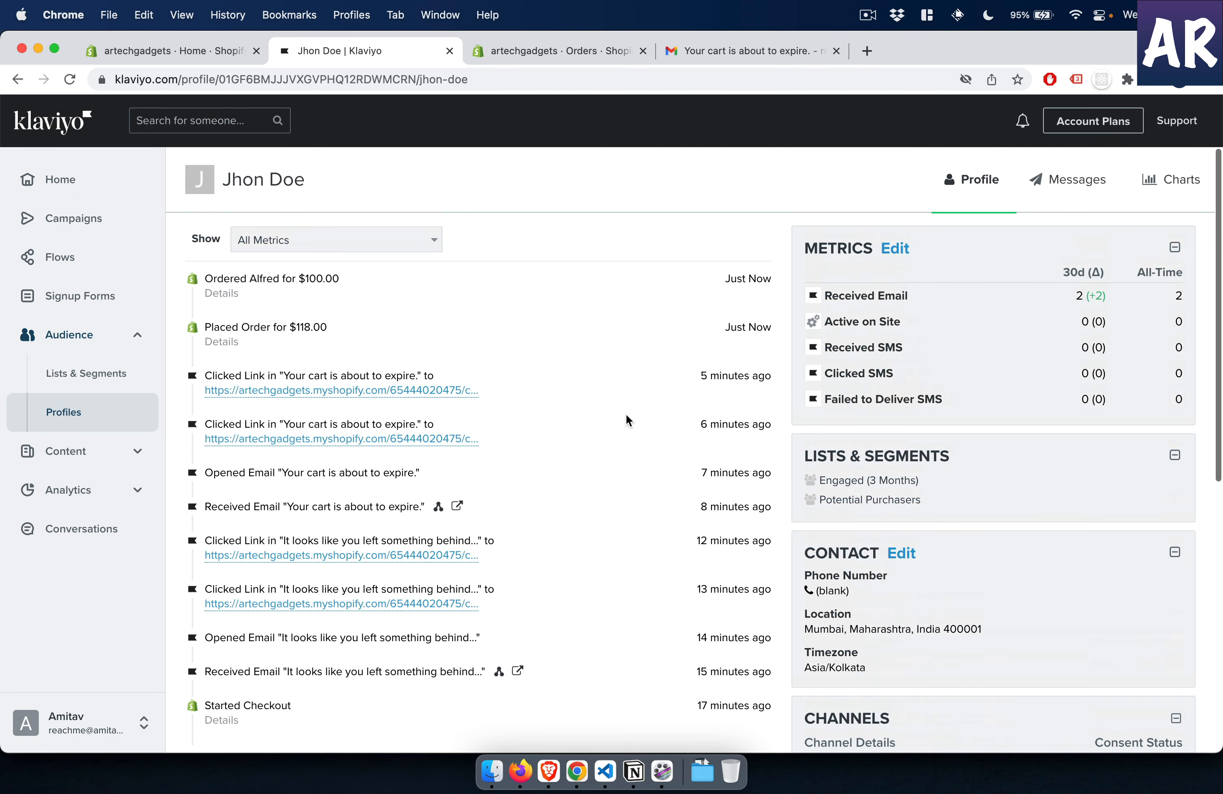
- Filter the customer's activity timeline by the Placed Order metric and expand the order's details
left_click(436, 251)
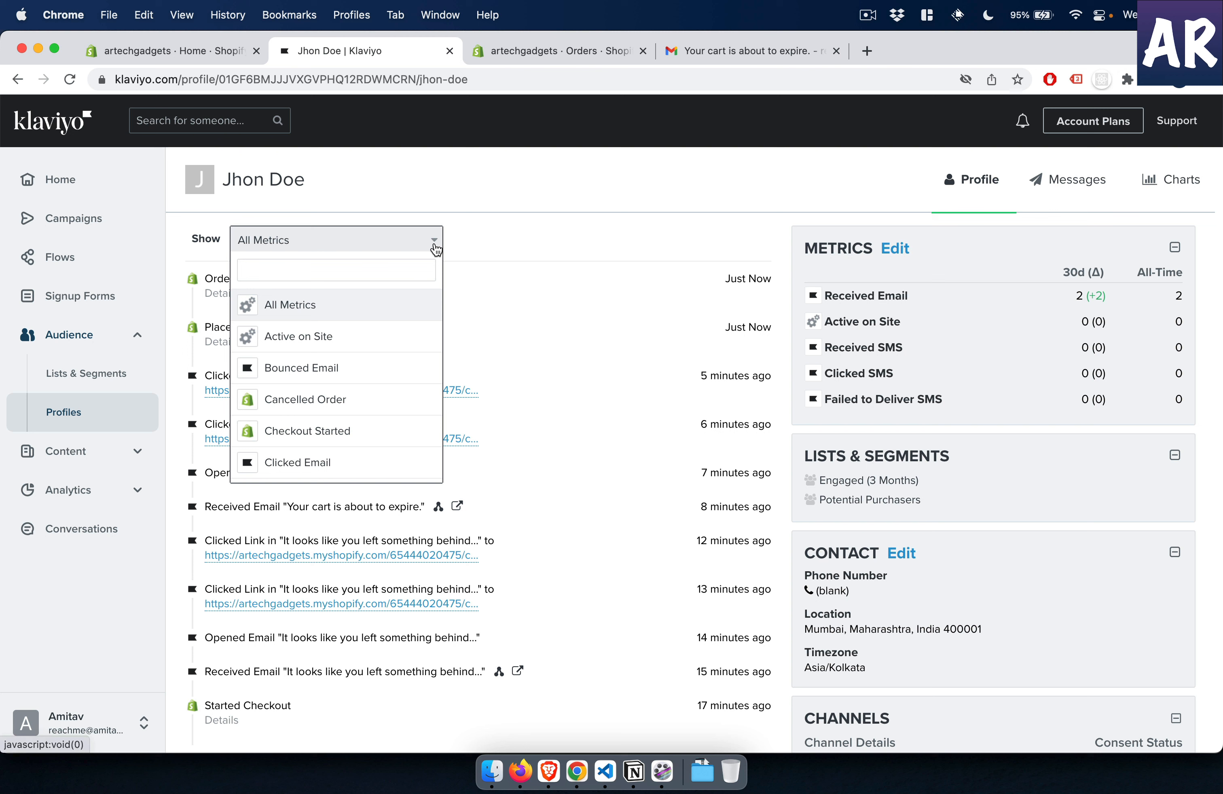
scroll(330, 346, "down", 3)
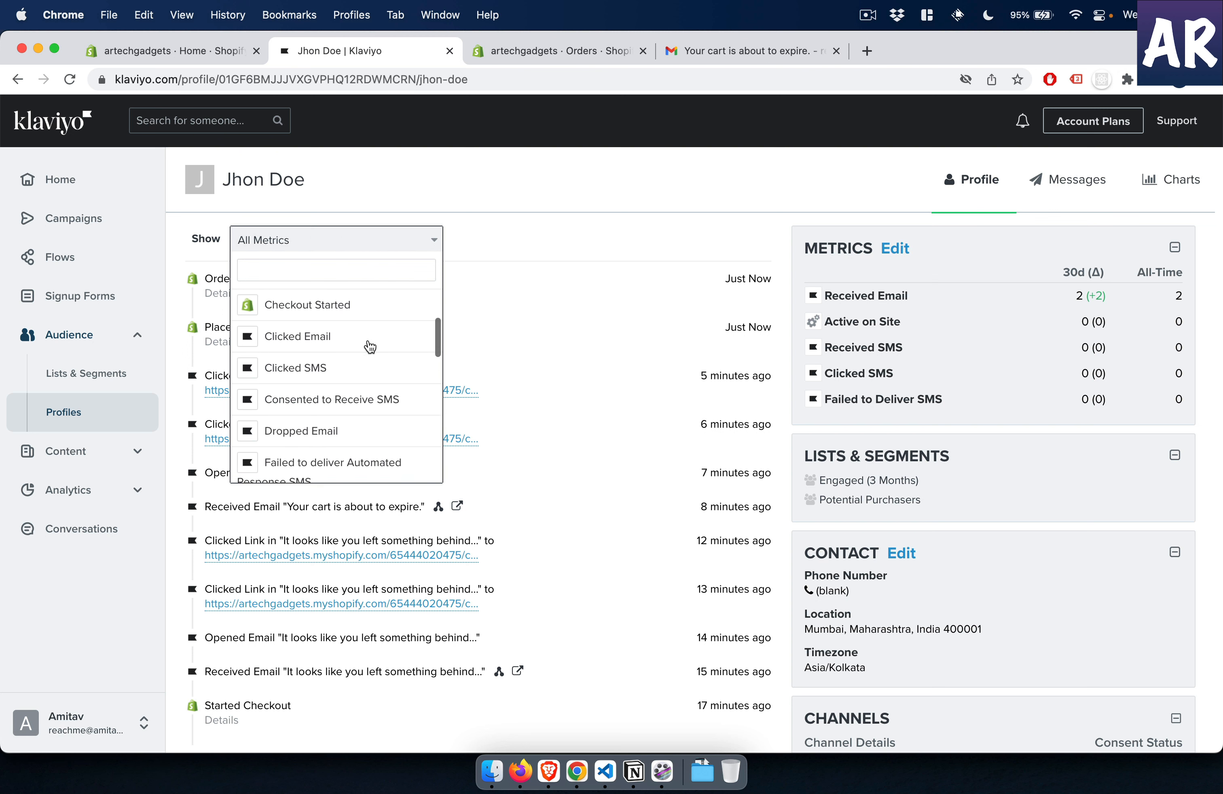
scroll(370, 347, "down", 5)
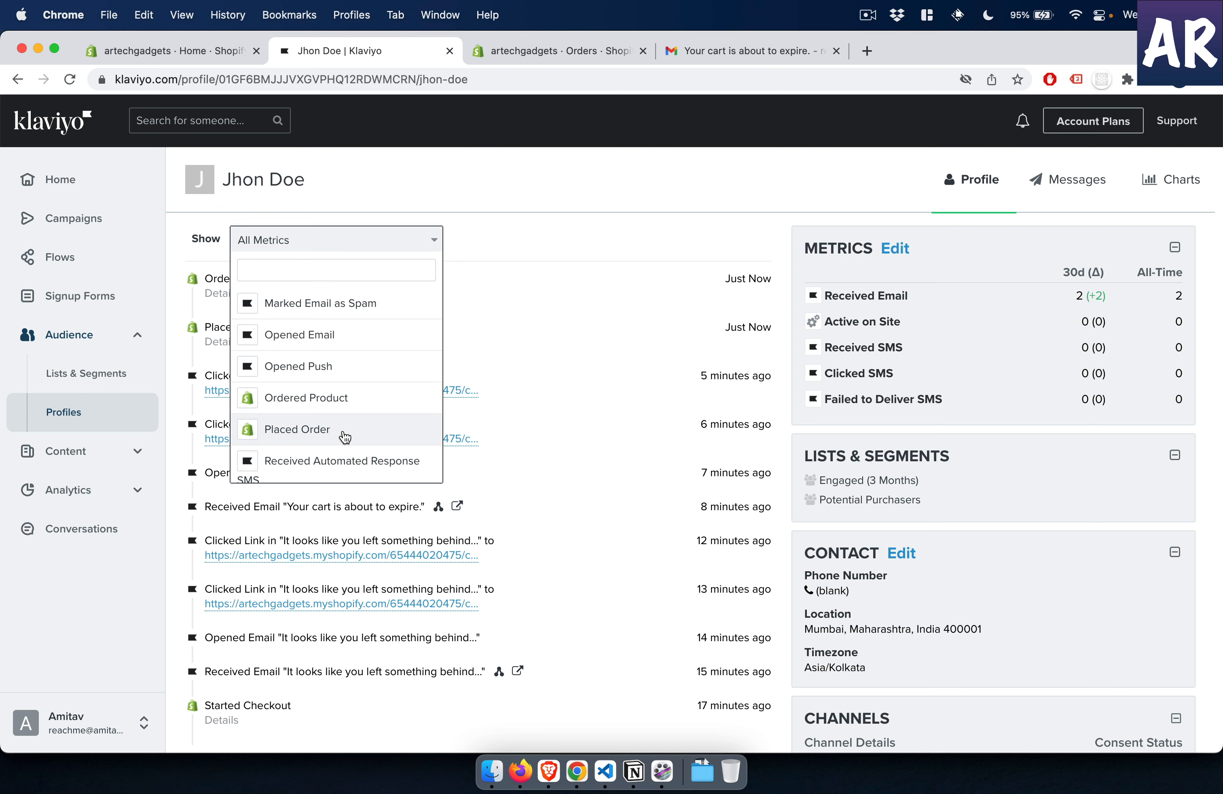
left_click(345, 437)
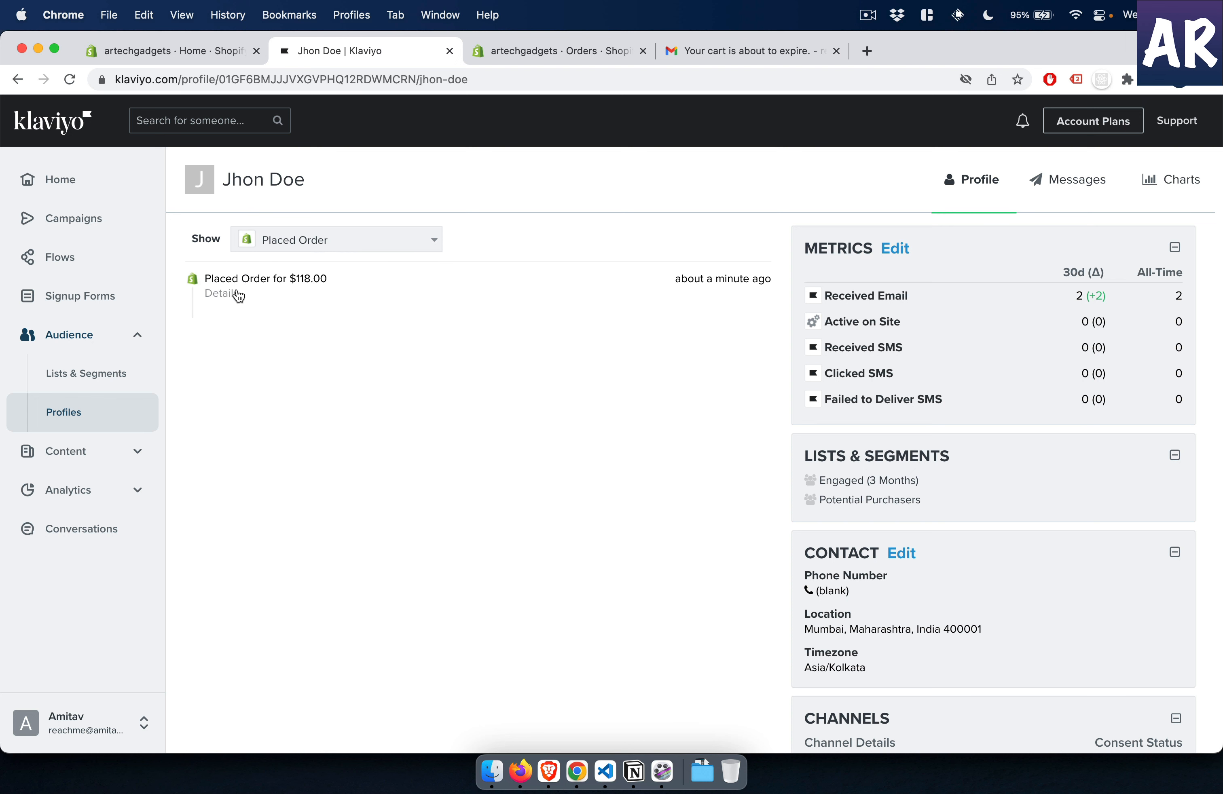
left_click(223, 293)
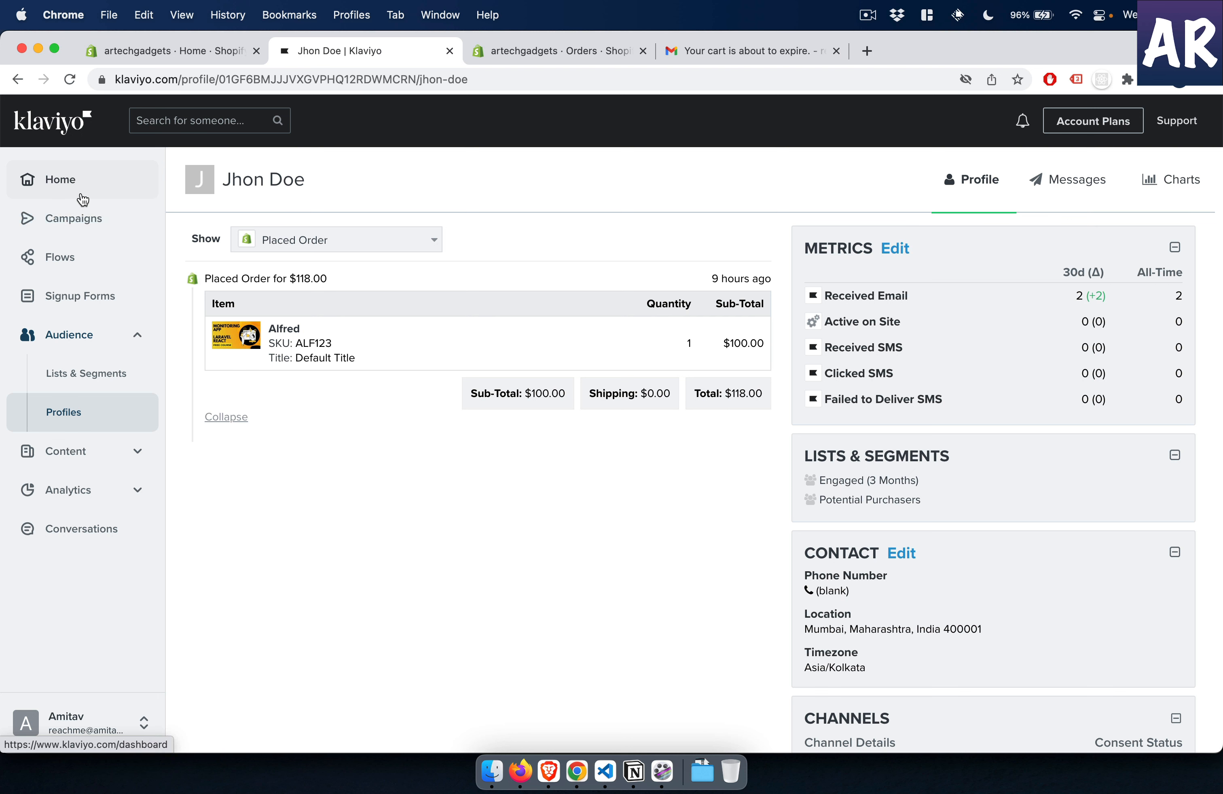
- Return to the Klaviyo home performance overview, dismiss the navigation survey and review the last-30-days revenue from the Abandoned Cart flow
left_click(82, 201)
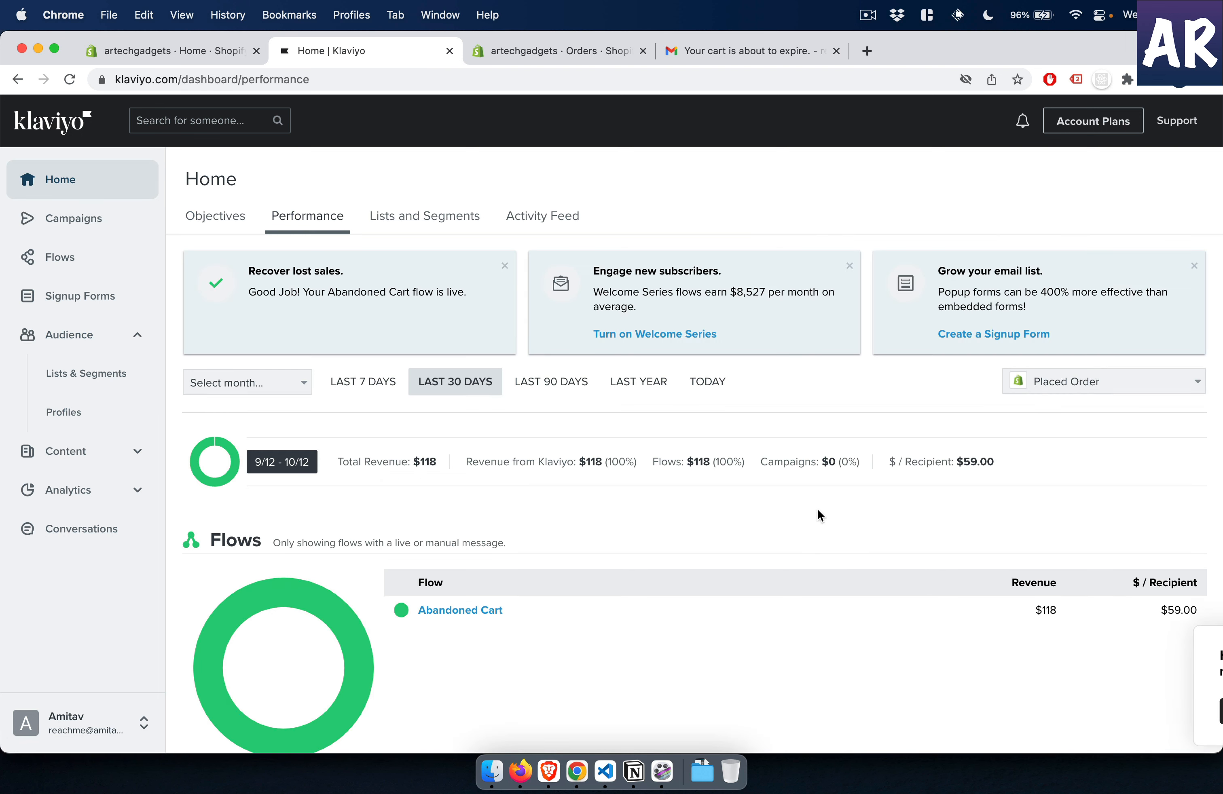
scroll(1031, 617, "down", 3)
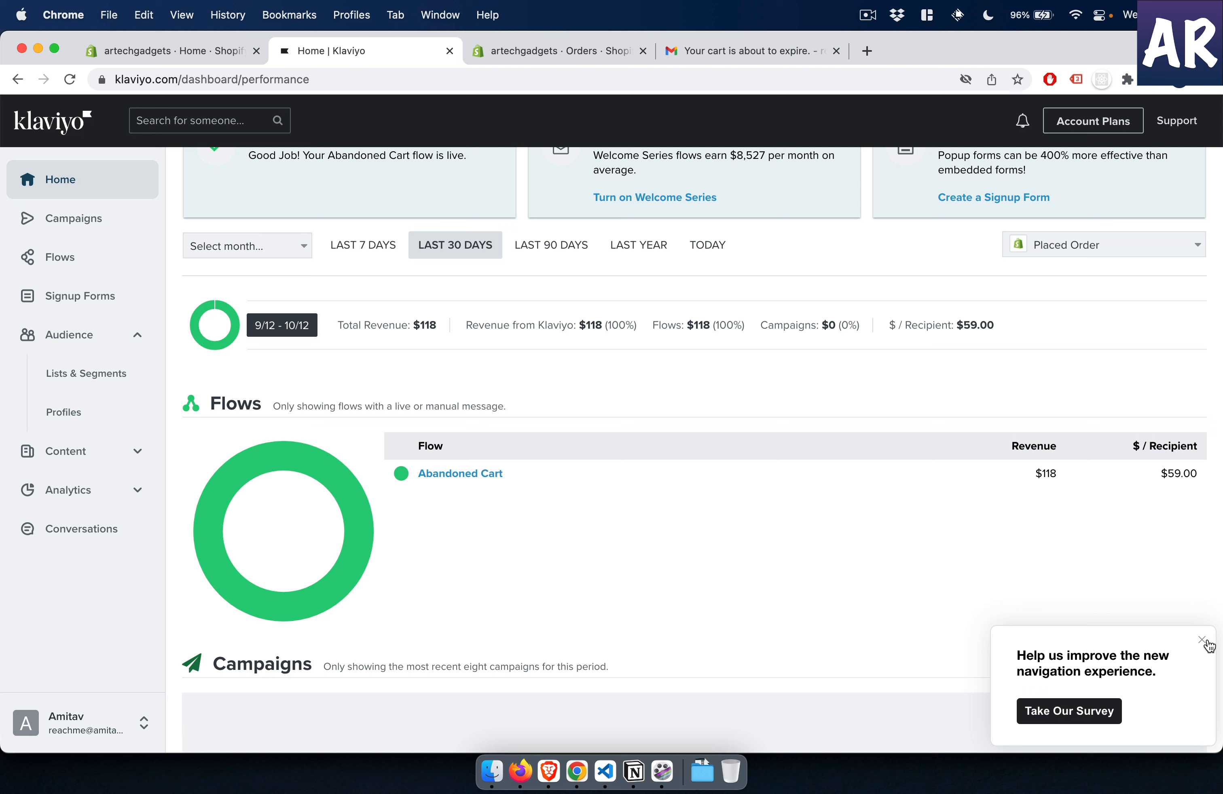
left_click(1201, 641)
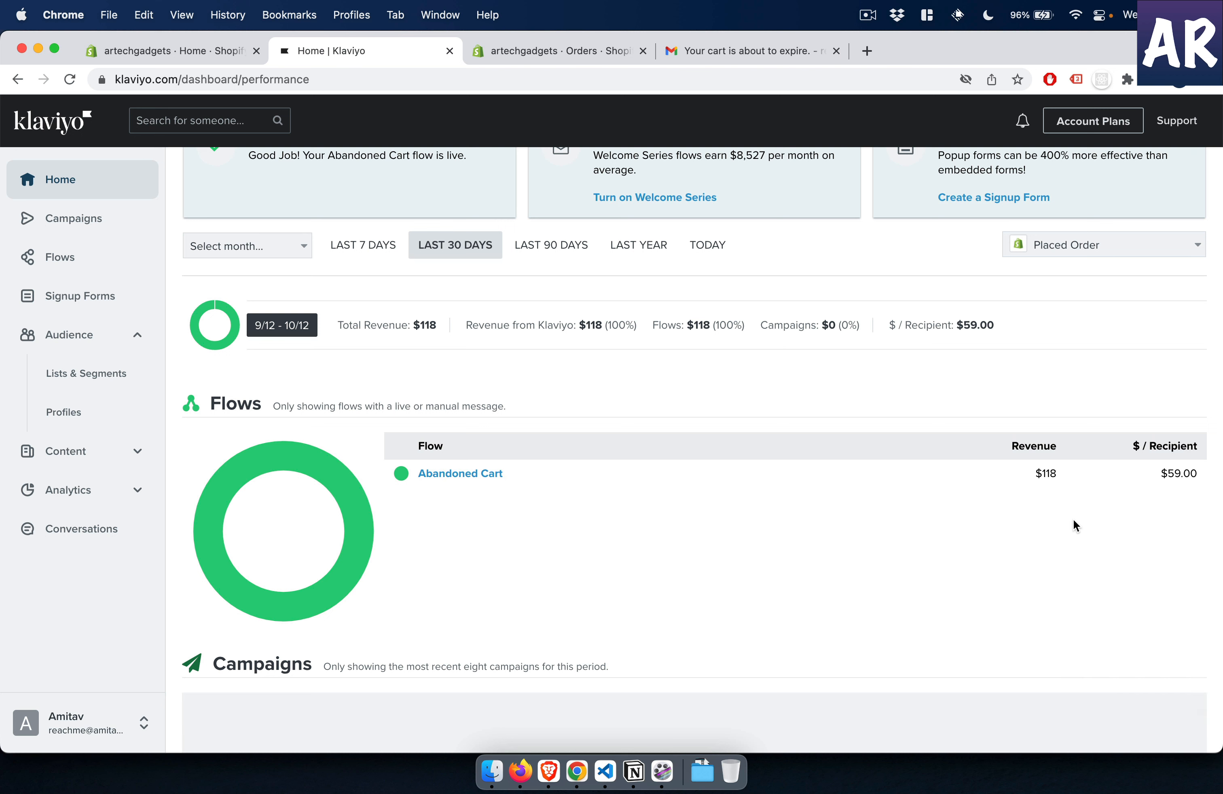
scroll(1076, 525, "up", 3)
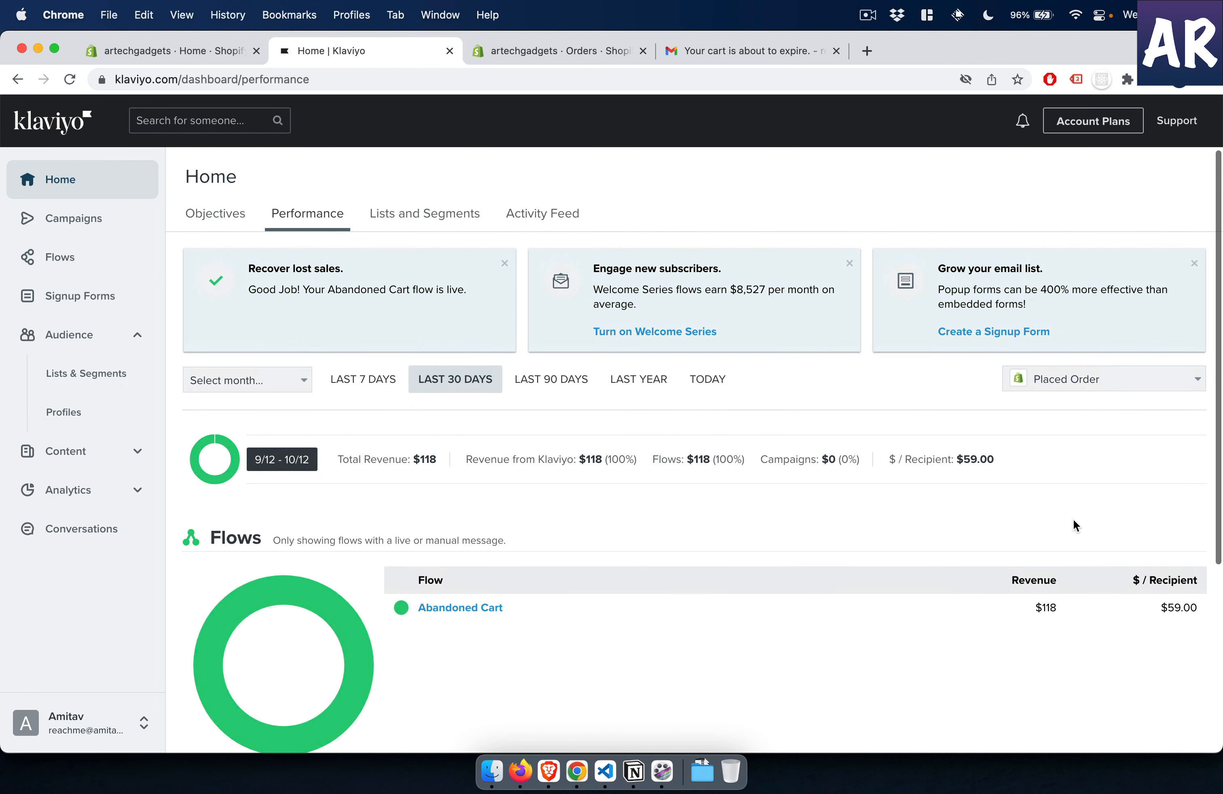